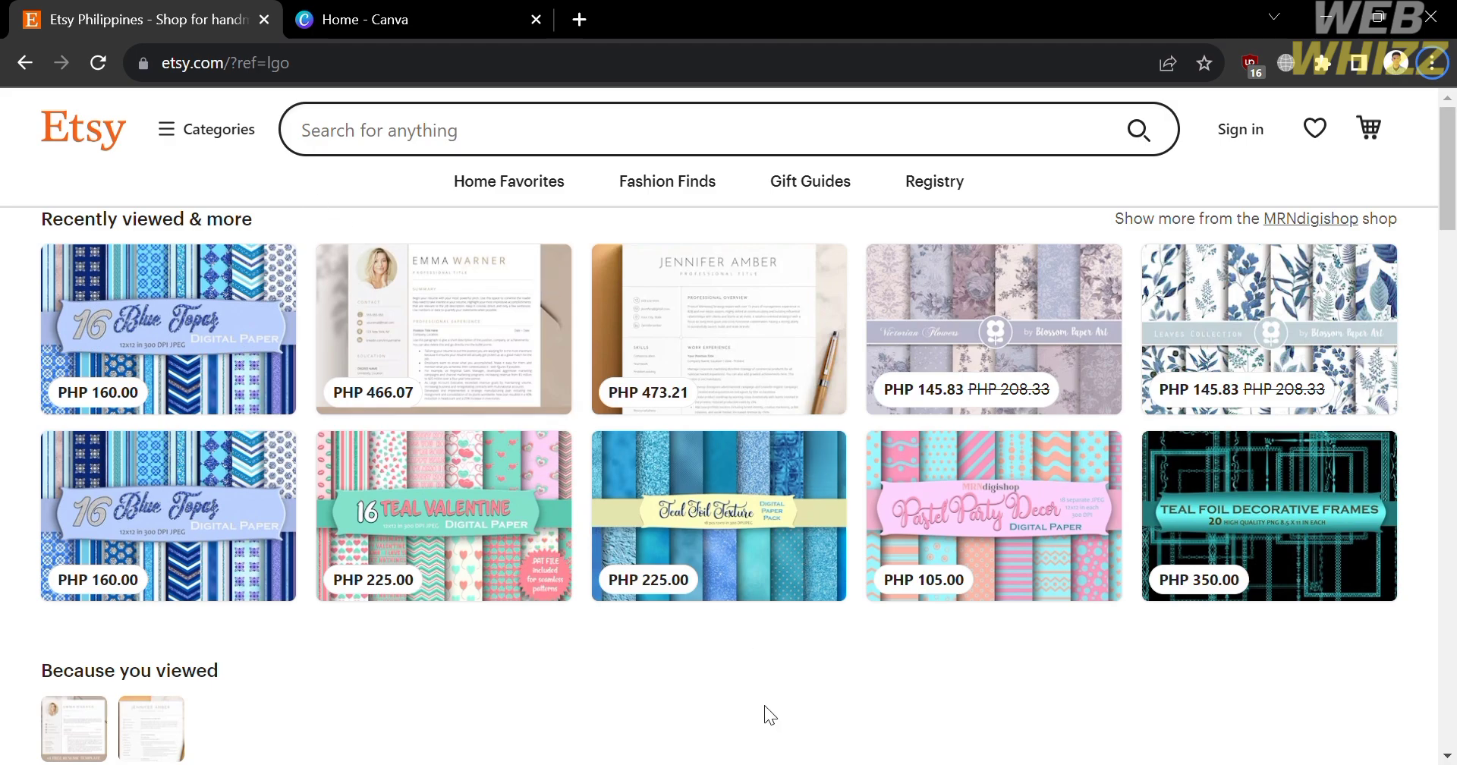
Look through the Etsy home page from the recommended products to the footer and return to the beginning
{"action": "scroll", "coordinate": [764, 705], "scroll_direction": "down", "scroll_amount": 10}
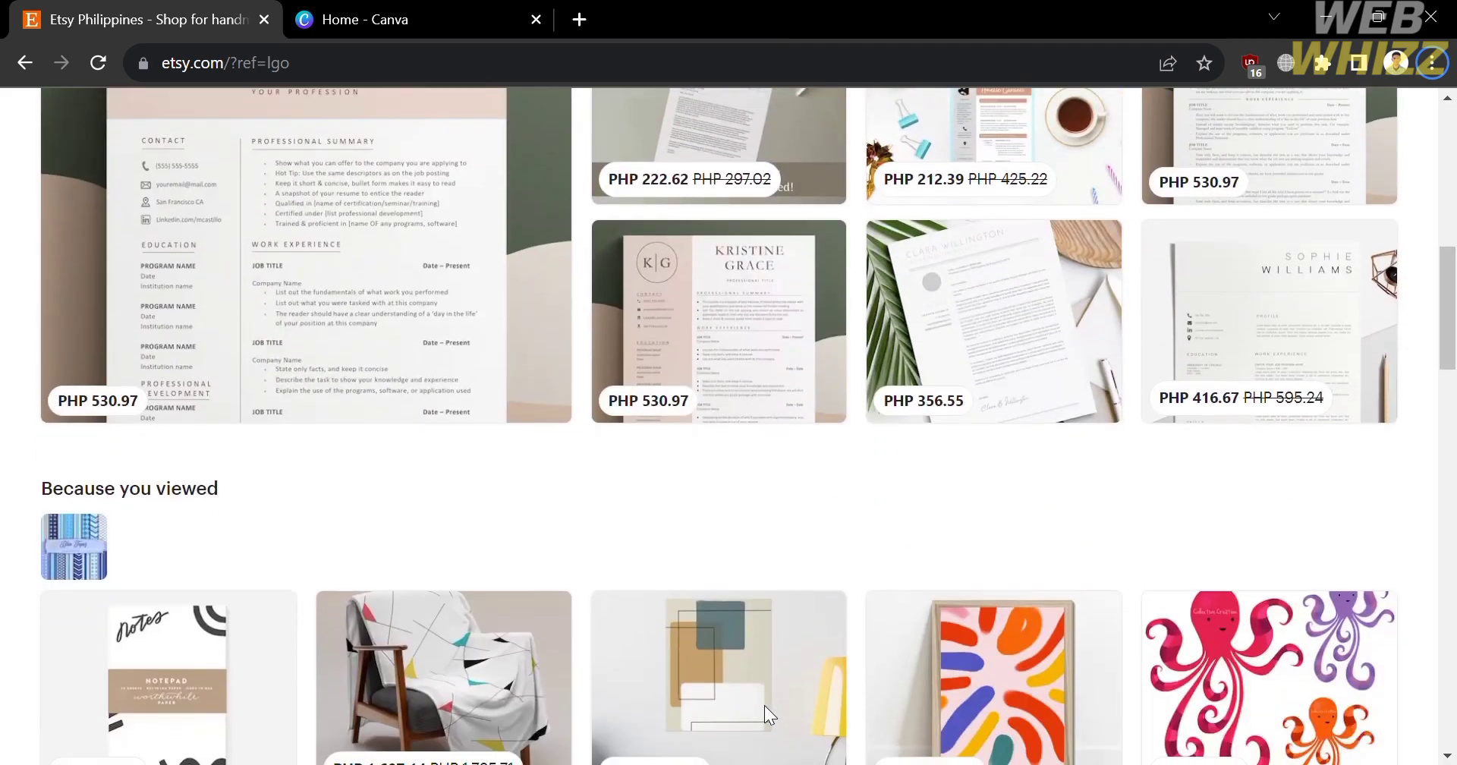
{"action": "scroll", "coordinate": [764, 704], "scroll_direction": "down", "scroll_amount": 10}
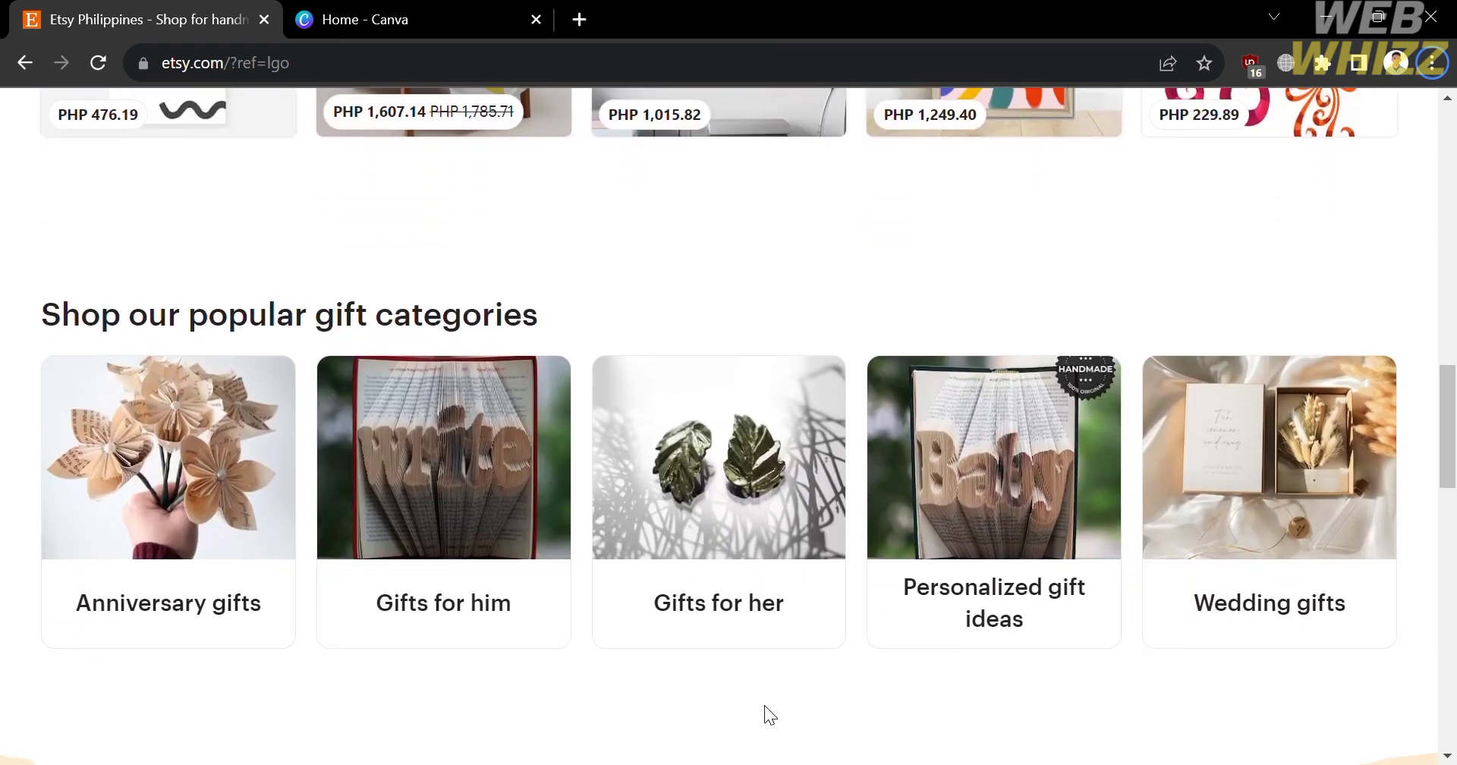
{"action": "scroll", "coordinate": [765, 705], "scroll_direction": "down", "scroll_amount": 6}
{"action": "scroll", "coordinate": [767, 707], "scroll_direction": "down", "scroll_amount": 3}
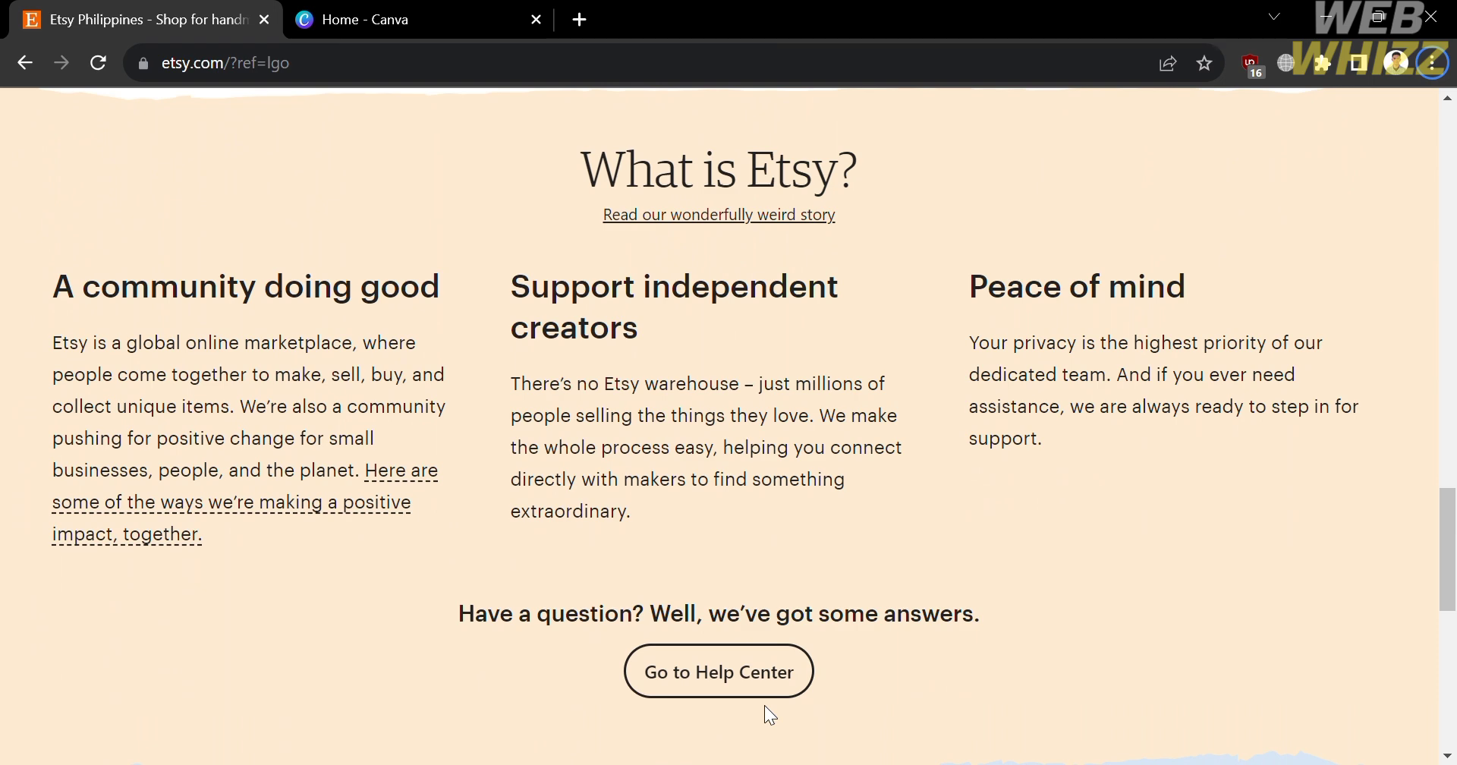
{"action": "scroll", "coordinate": [765, 713], "scroll_direction": "down", "scroll_amount": 1}
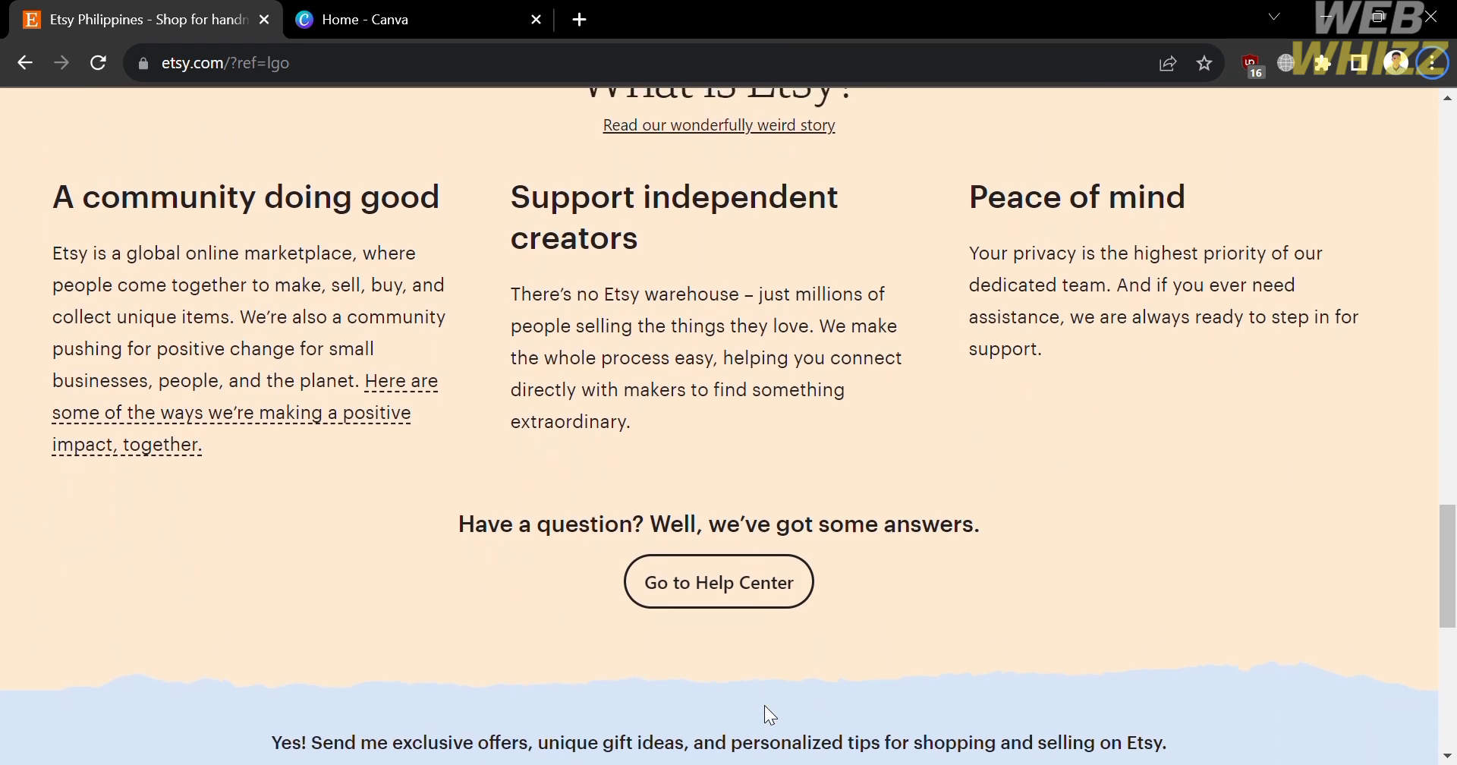
{"action": "scroll", "coordinate": [765, 706], "scroll_direction": "down", "scroll_amount": 1}
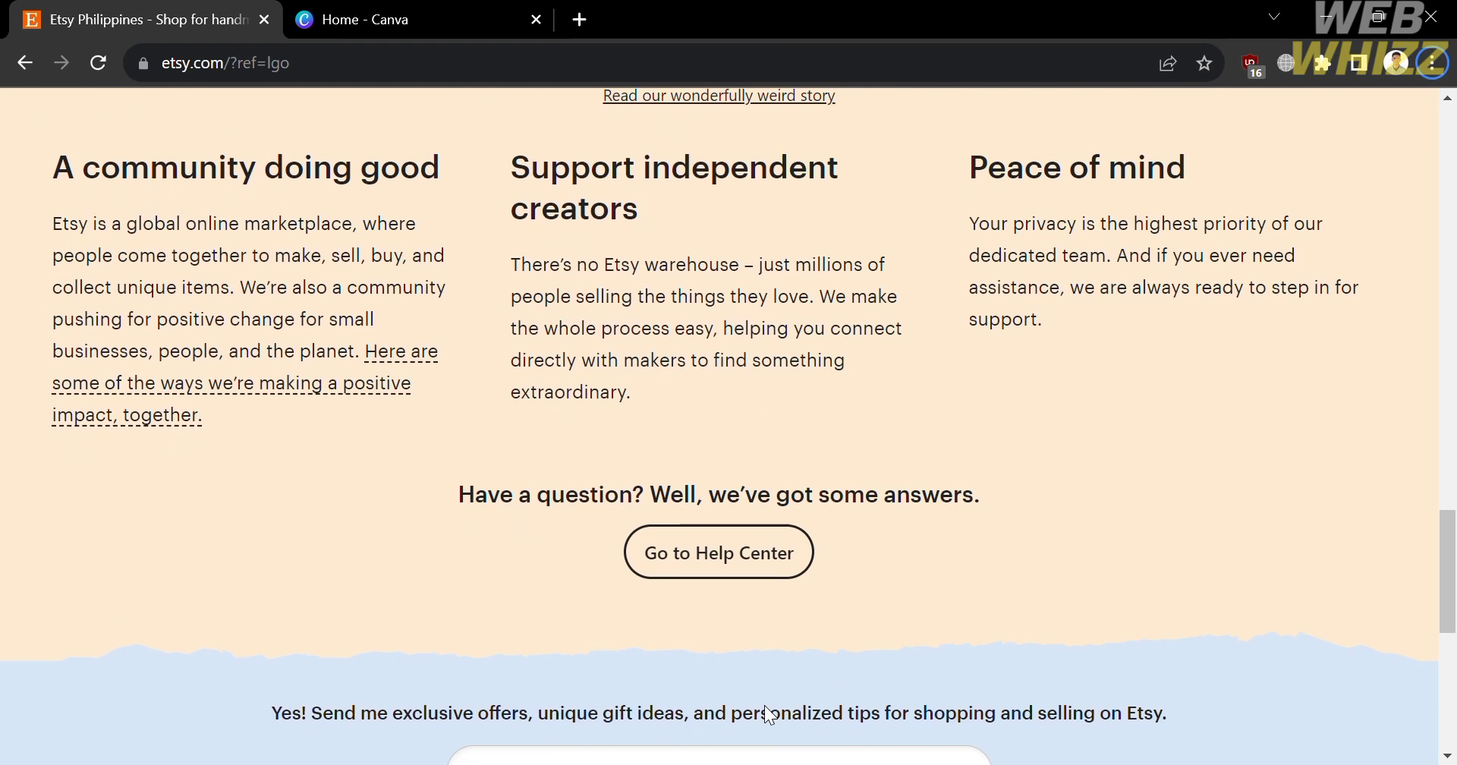
{"action": "scroll", "coordinate": [764, 705], "scroll_direction": "down", "scroll_amount": 1}
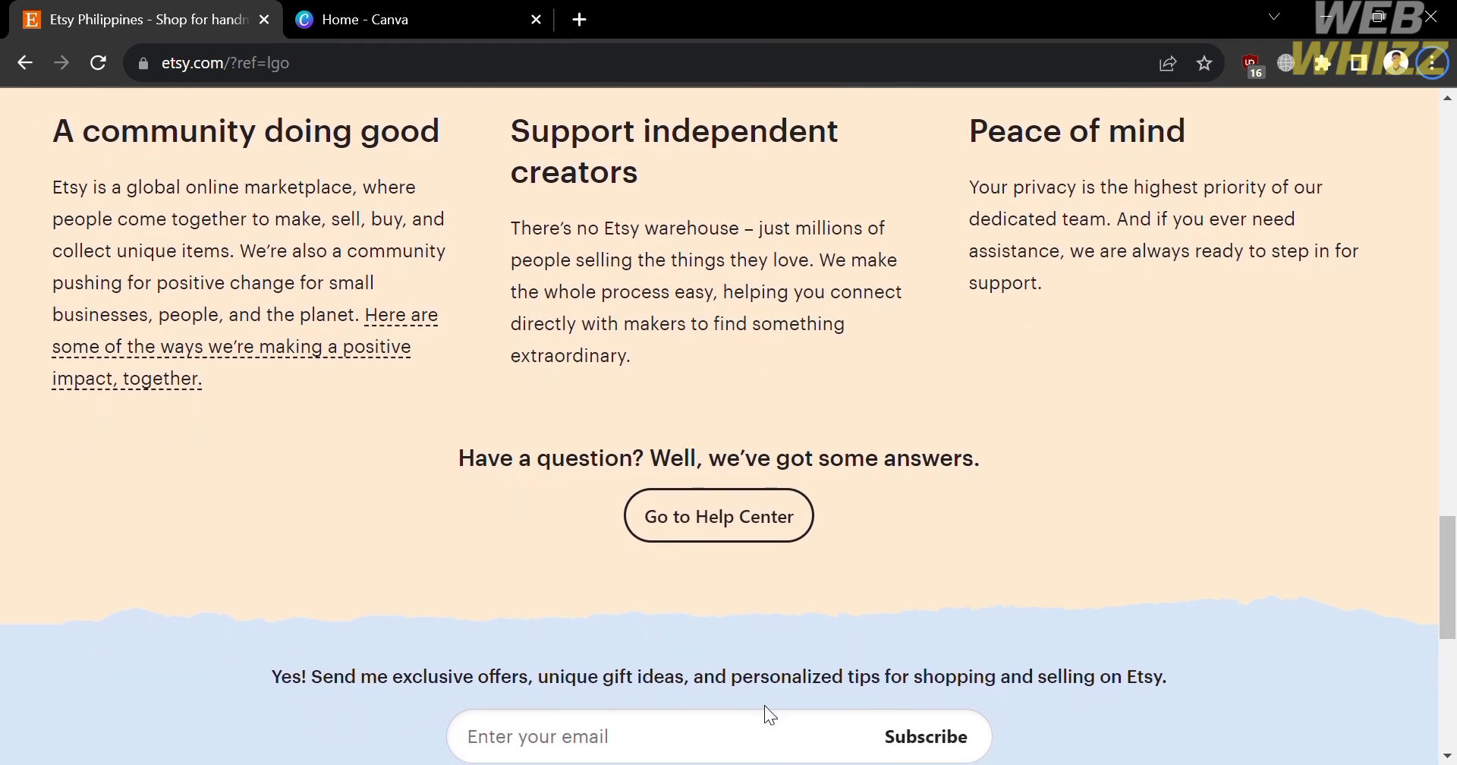
{"action": "scroll", "coordinate": [763, 704], "scroll_direction": "down", "scroll_amount": 7}
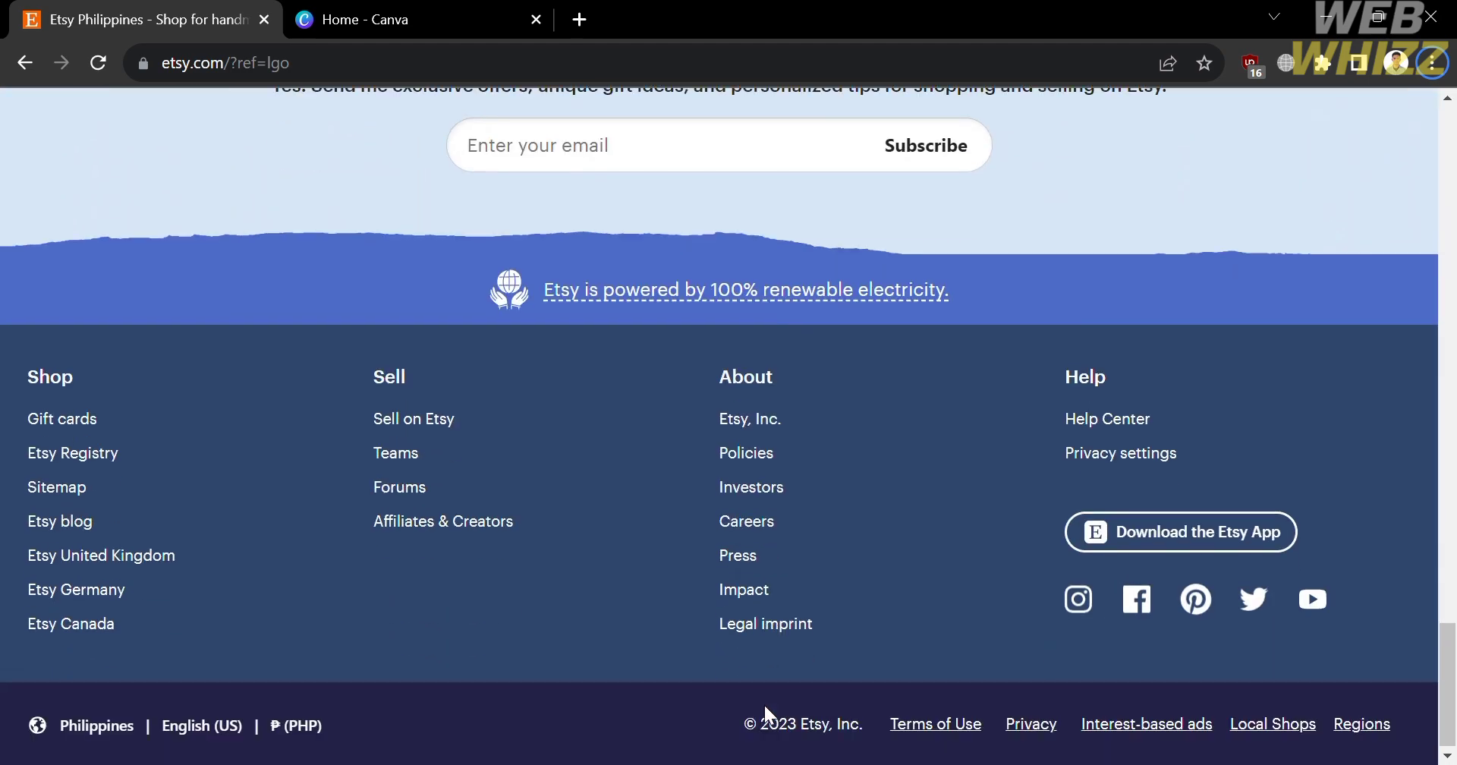
{"action": "scroll", "coordinate": [764, 706], "scroll_direction": "up", "scroll_amount": 4}
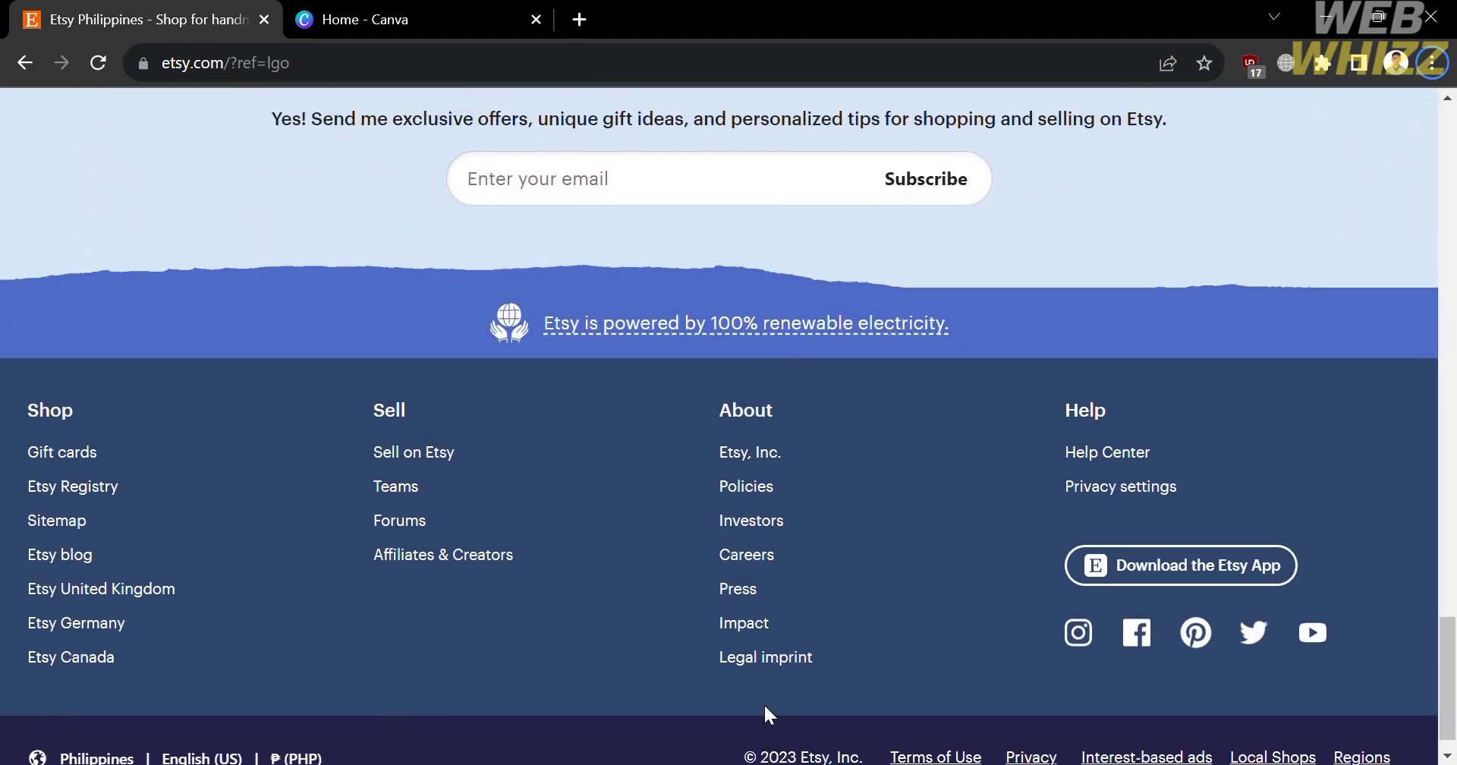
{"action": "scroll", "coordinate": [764, 703], "scroll_direction": "up", "scroll_amount": 20}
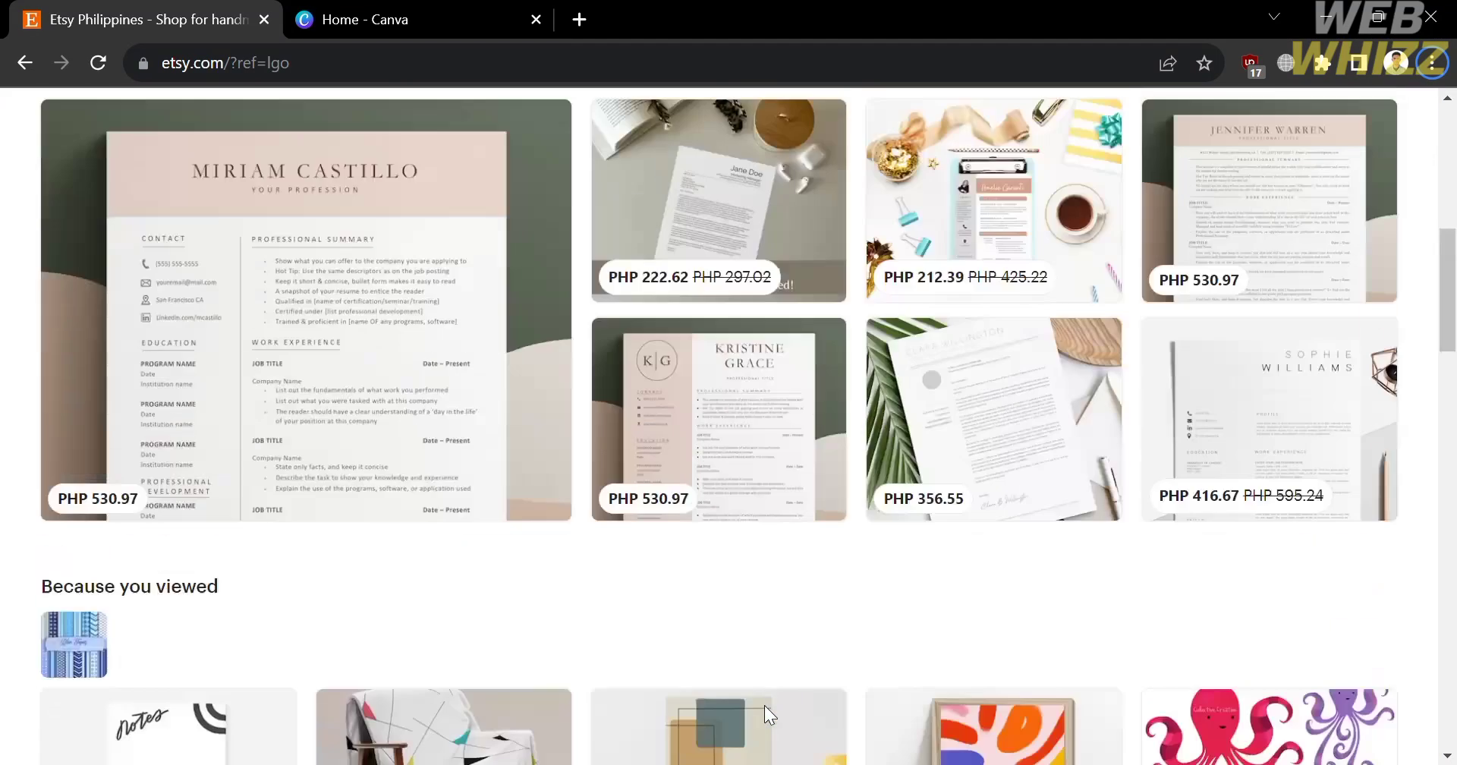
{"action": "scroll", "coordinate": [763, 704], "scroll_direction": "up", "scroll_amount": 3}
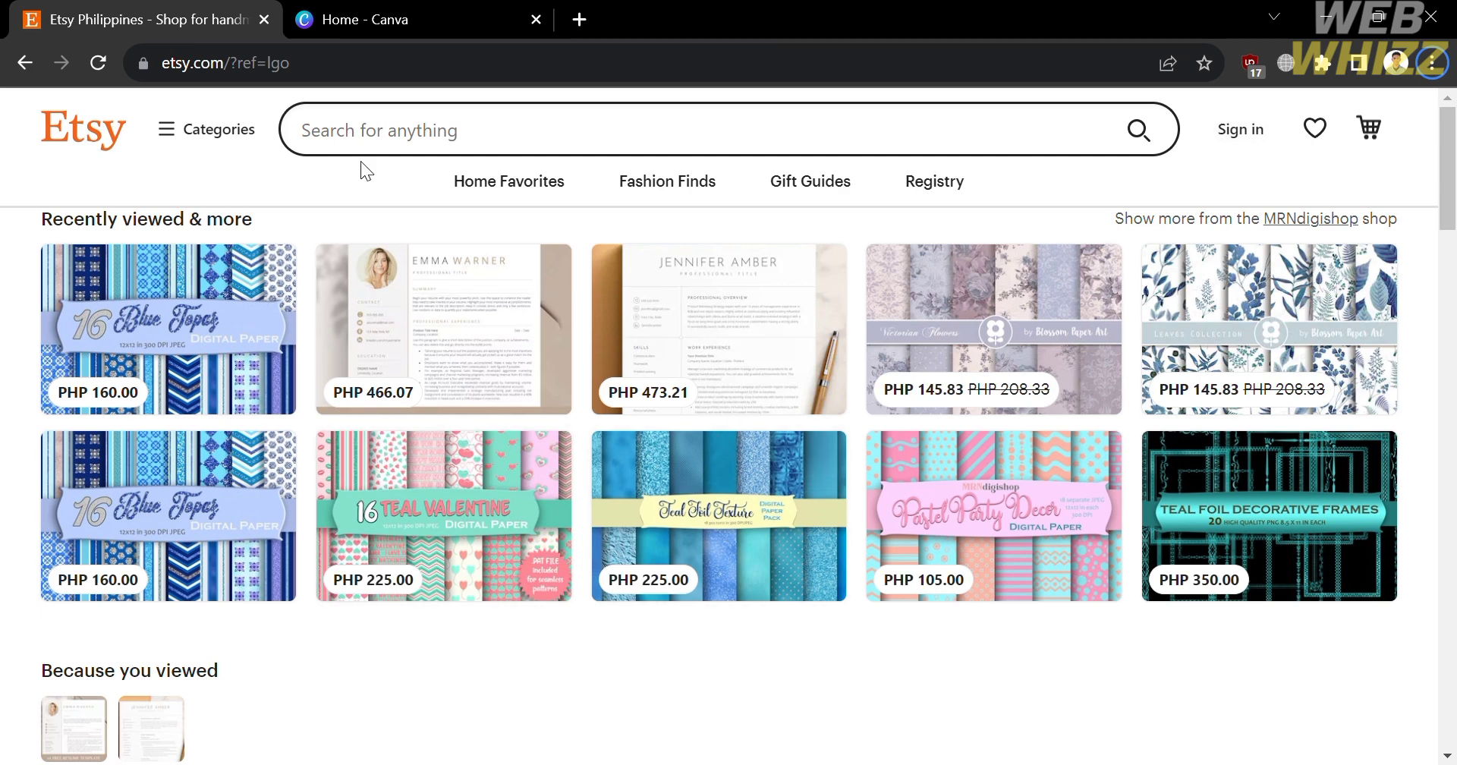
Search Etsy for "digital pattern"
{"action": "left_click", "coordinate": [424, 135]}
{"action": "type", "text": "digita"}
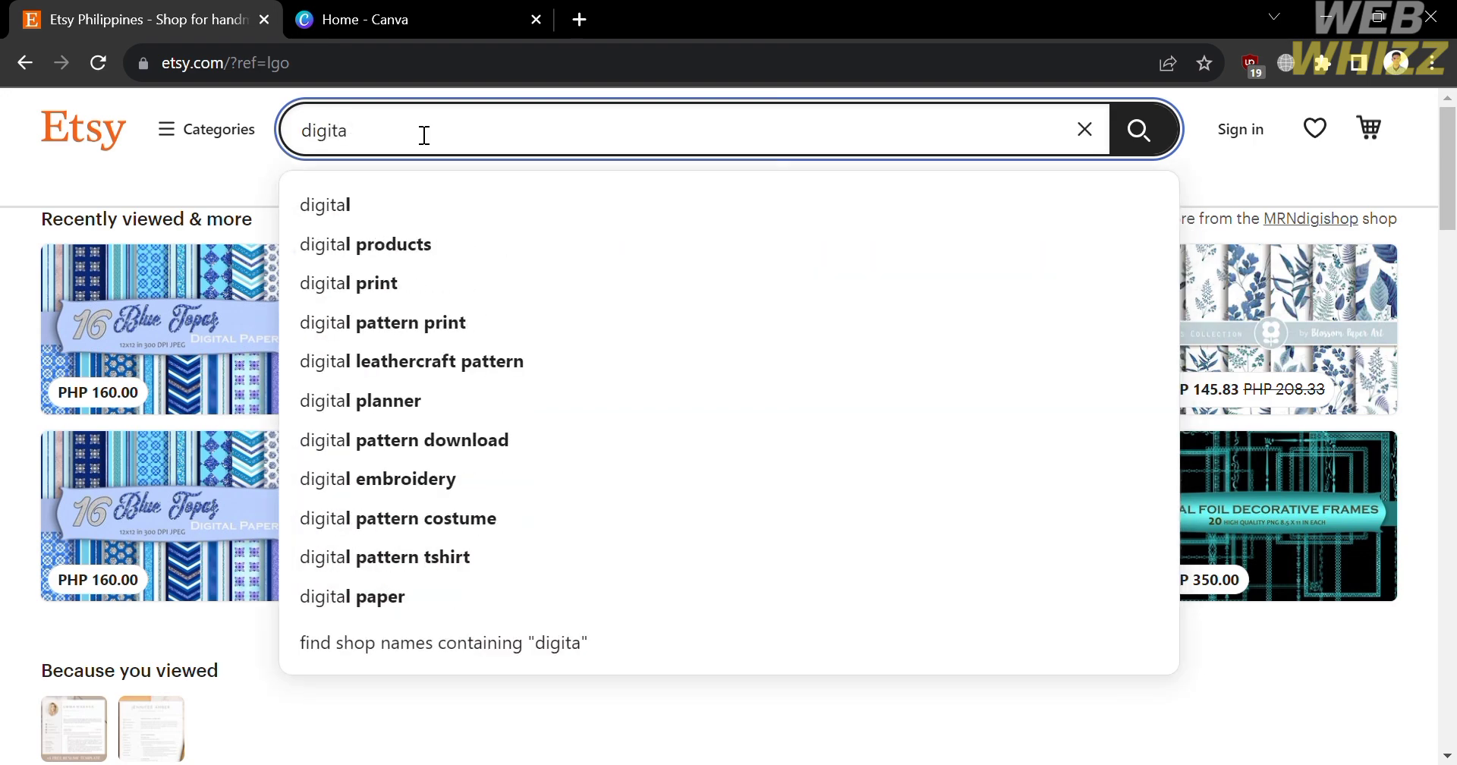
{"action": "type", "text": "l pattern"}
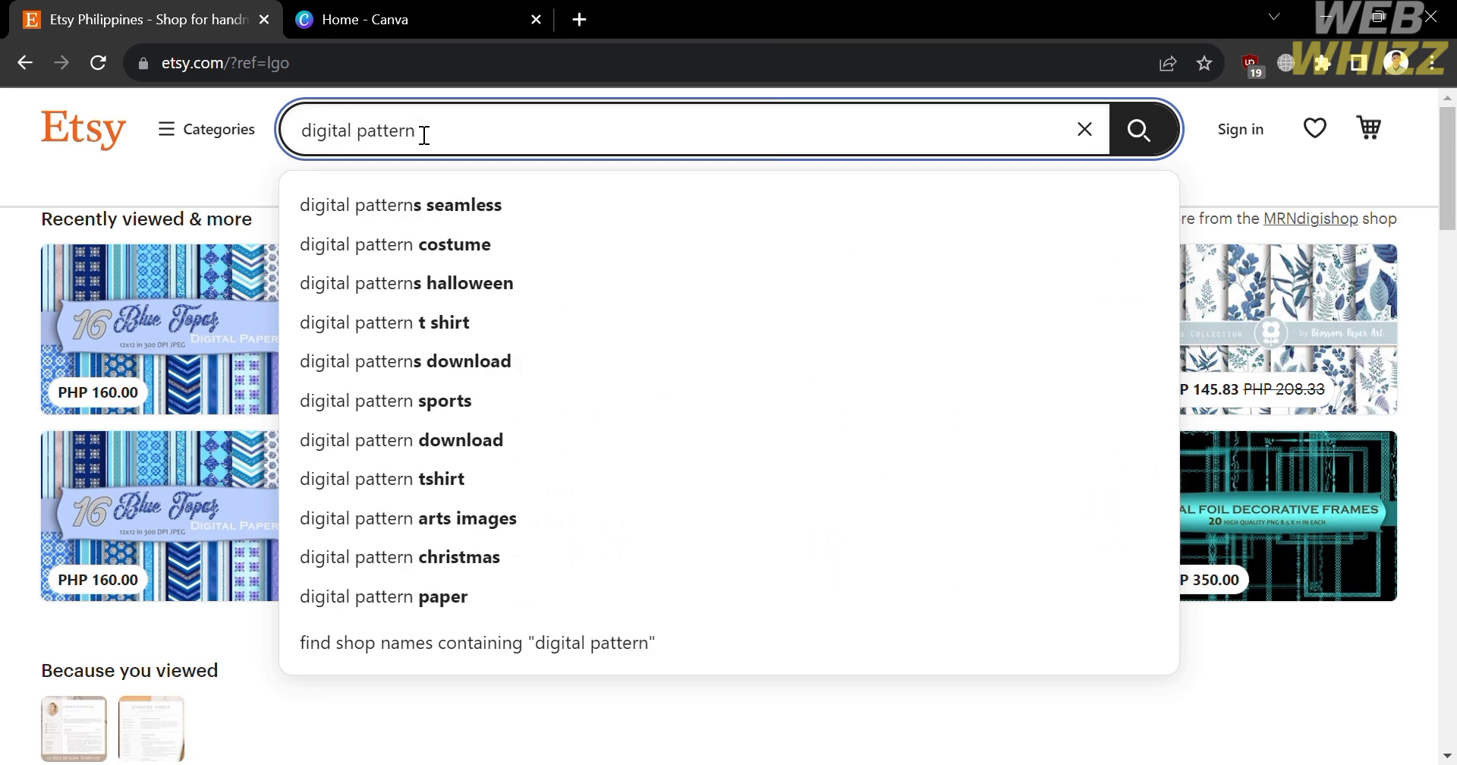
{"action": "type", "text": "s"}
{"action": "key", "text": "BackSpace"}
{"action": "key", "text": "Return"}
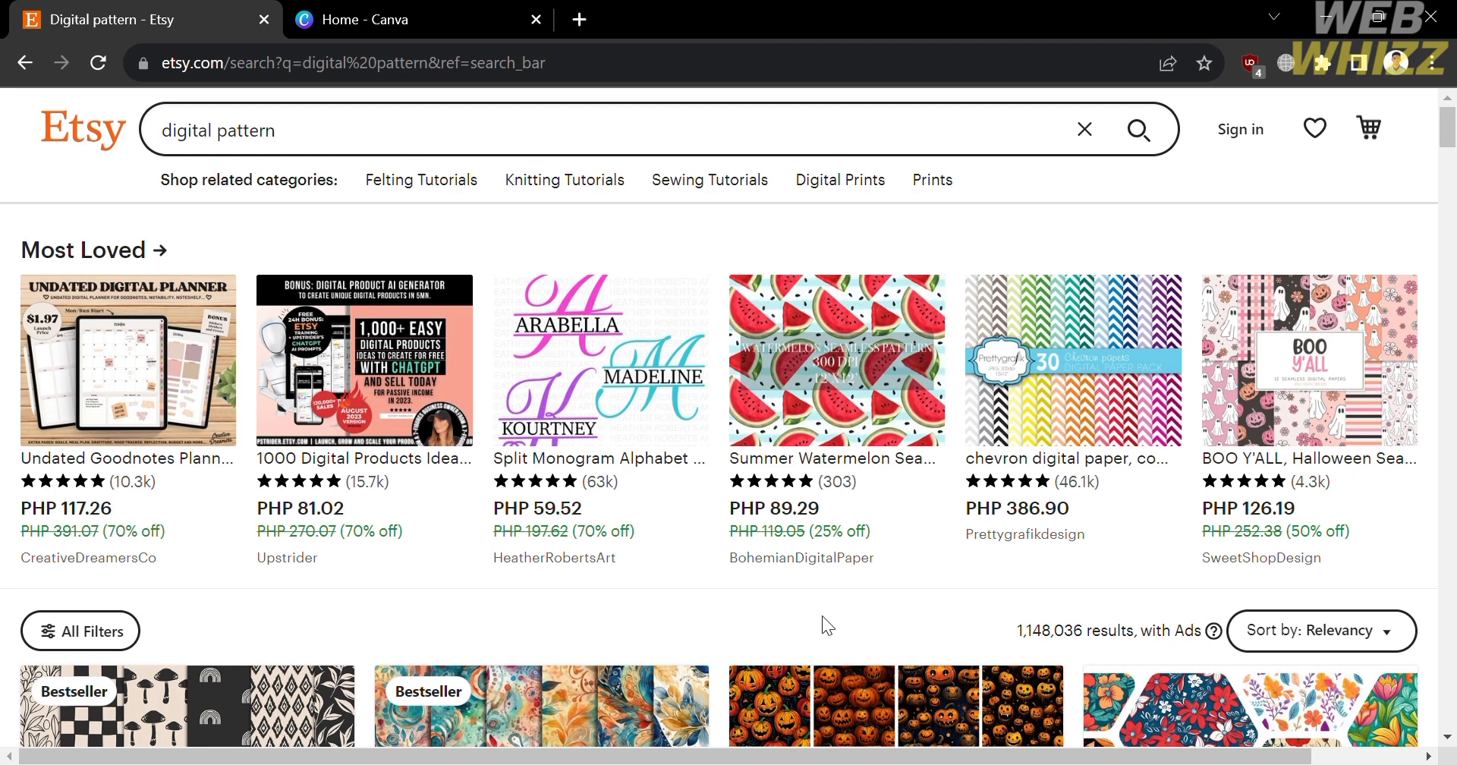
Browse the digital pattern search results to examine the kinds of pattern packs on sale and their prices
{"action": "scroll", "coordinate": [822, 616], "scroll_direction": "down", "scroll_amount": 1}
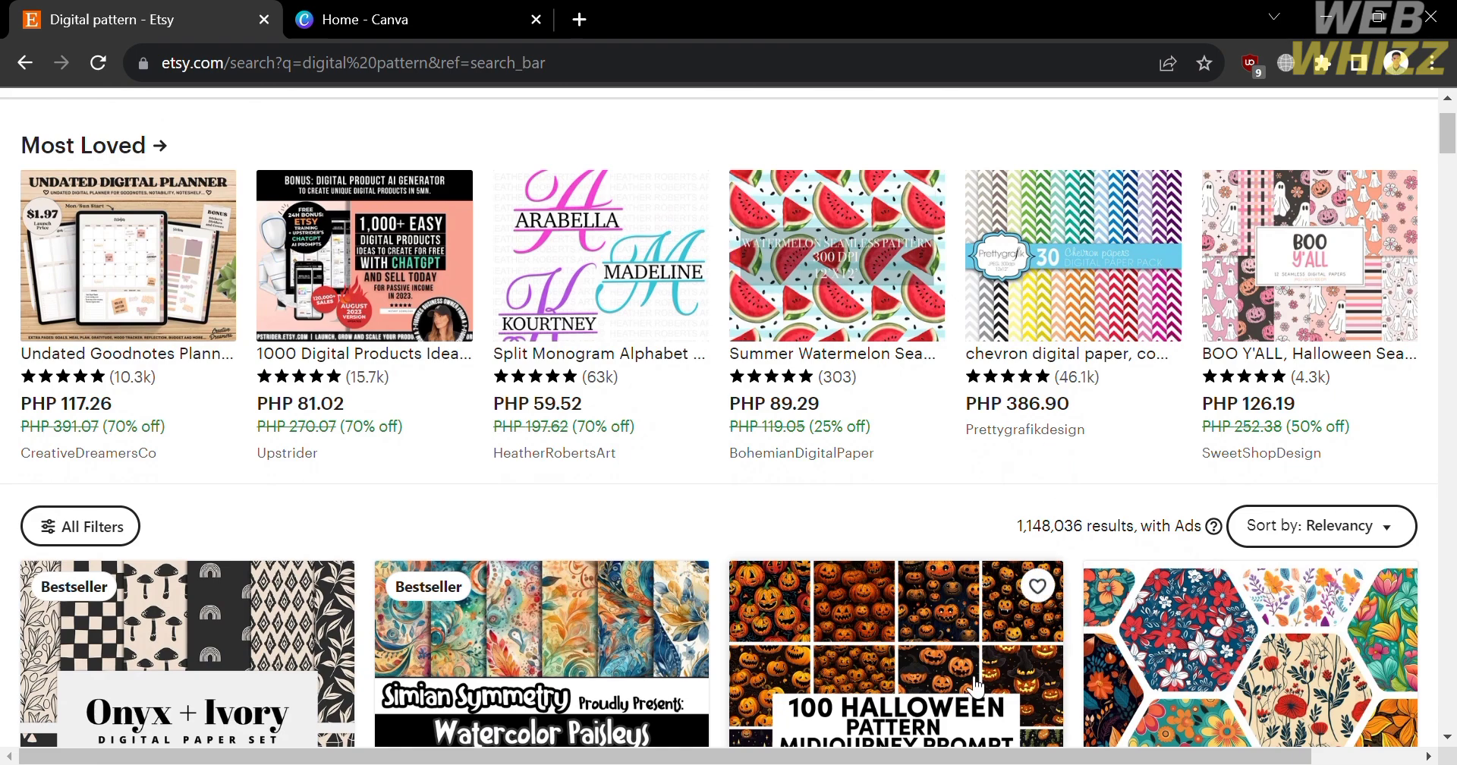
{"action": "scroll", "coordinate": [977, 683], "scroll_direction": "down", "scroll_amount": 4}
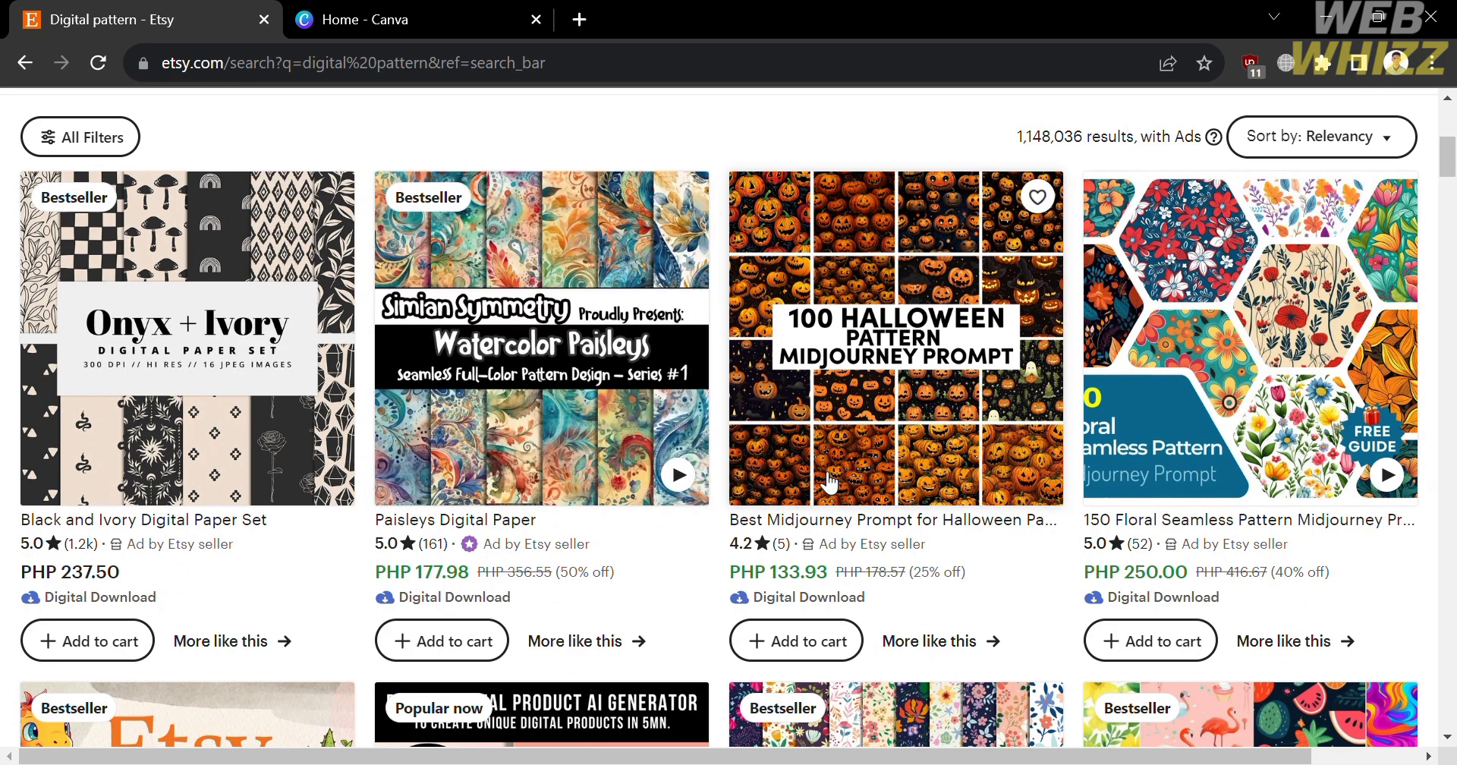
{"action": "scroll", "coordinate": [992, 626], "scroll_direction": "down", "scroll_amount": 5}
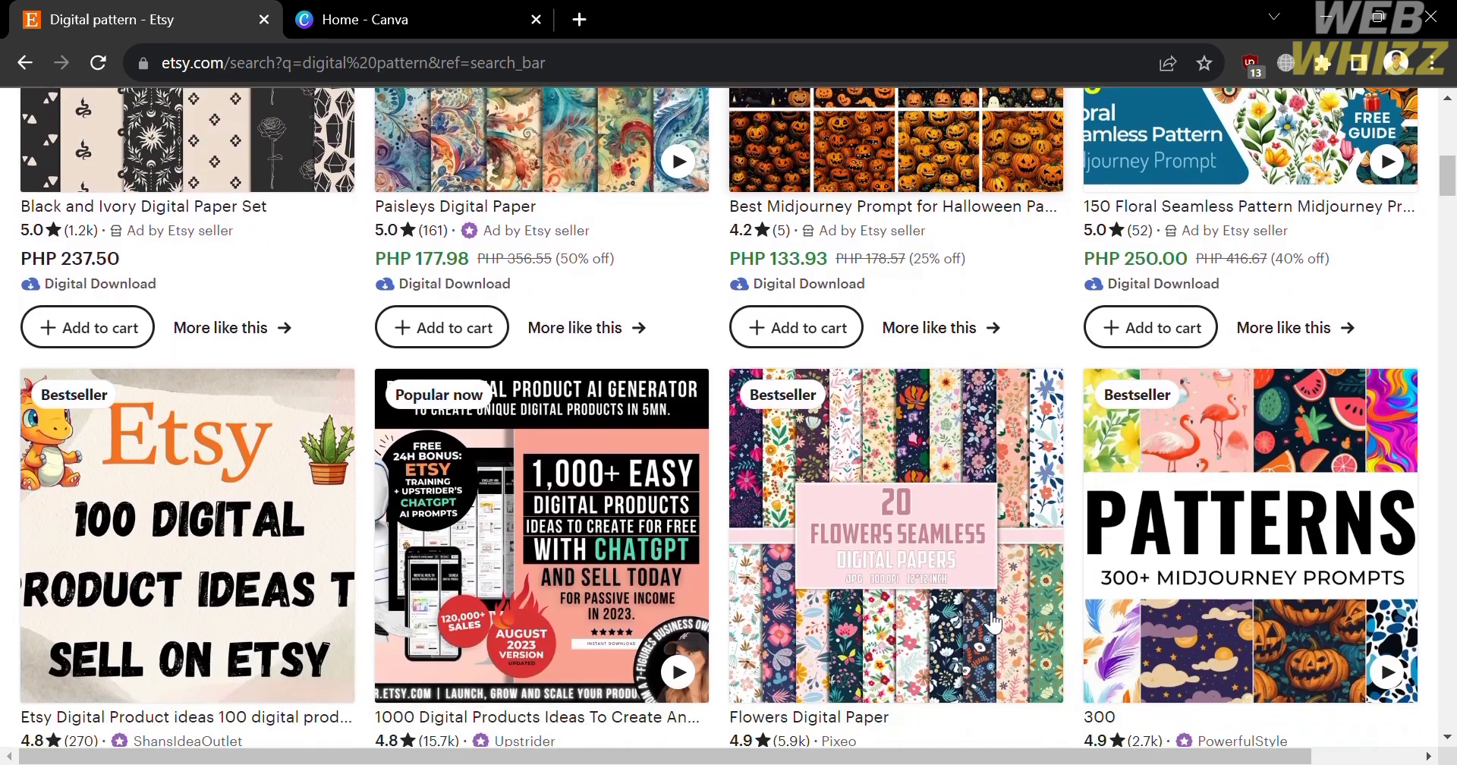
{"action": "scroll", "coordinate": [992, 623], "scroll_direction": "down", "scroll_amount": 2}
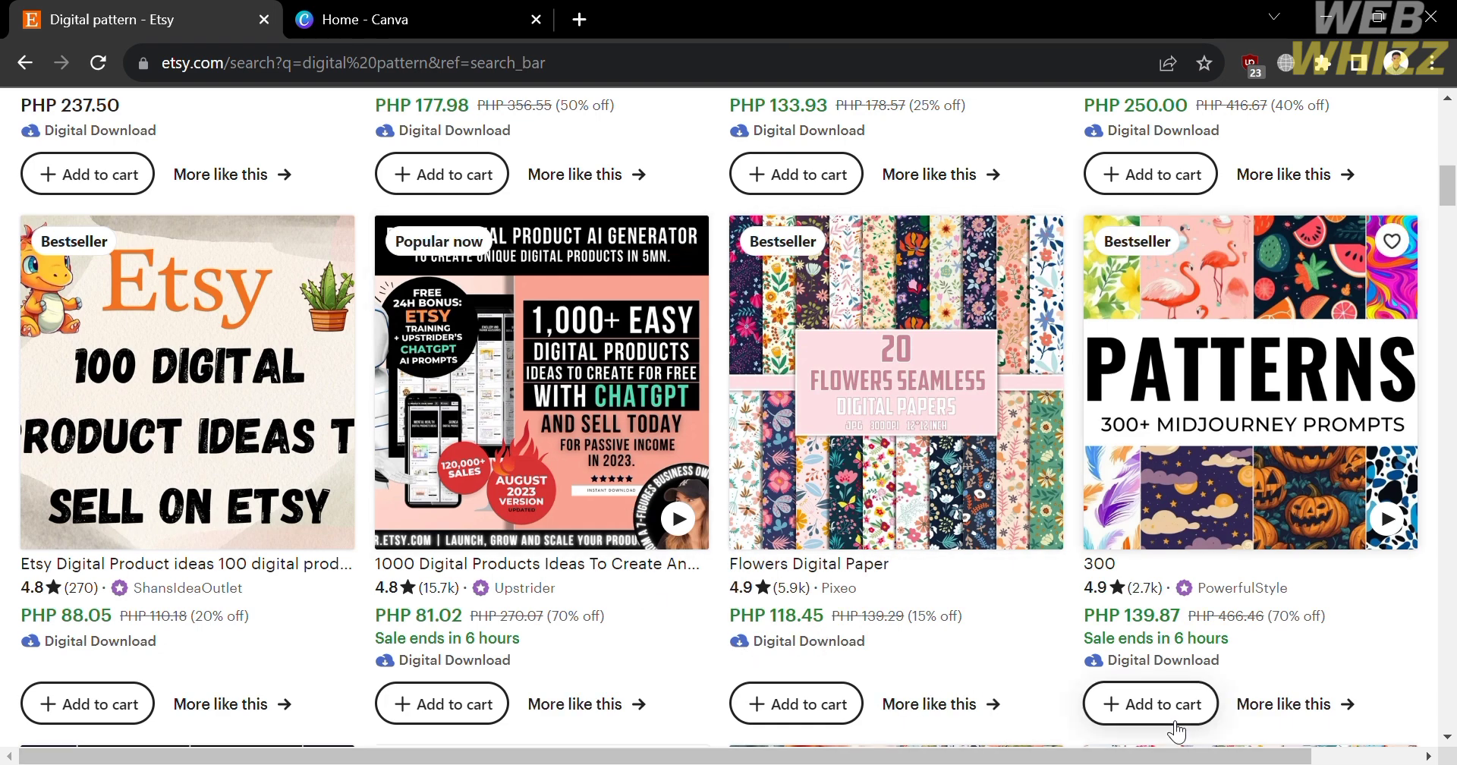
{"action": "scroll", "coordinate": [1177, 733], "scroll_direction": "down", "scroll_amount": 1}
{"action": "scroll", "coordinate": [1177, 733], "scroll_direction": "down", "scroll_amount": 8}
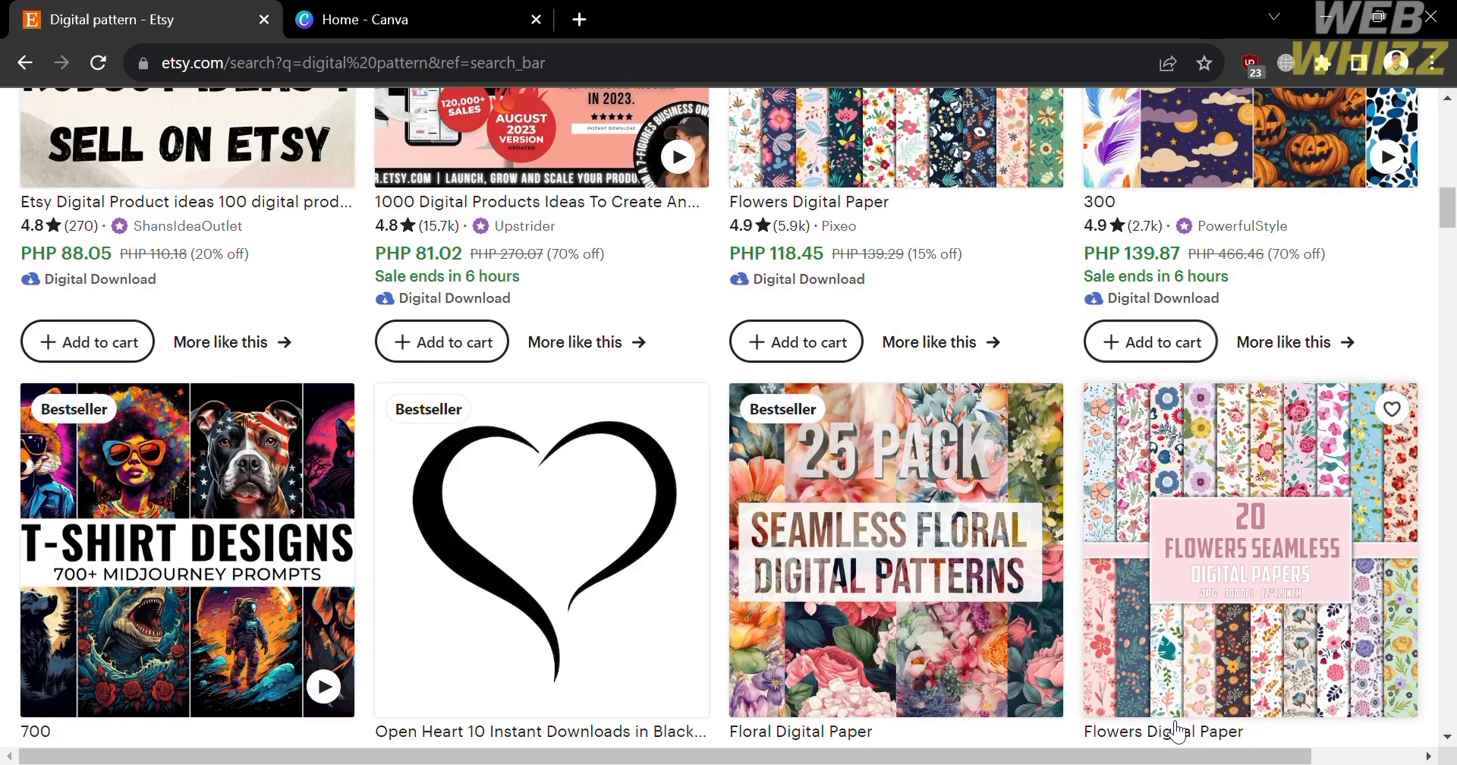
{"action": "scroll", "coordinate": [1177, 731], "scroll_direction": "down", "scroll_amount": 4}
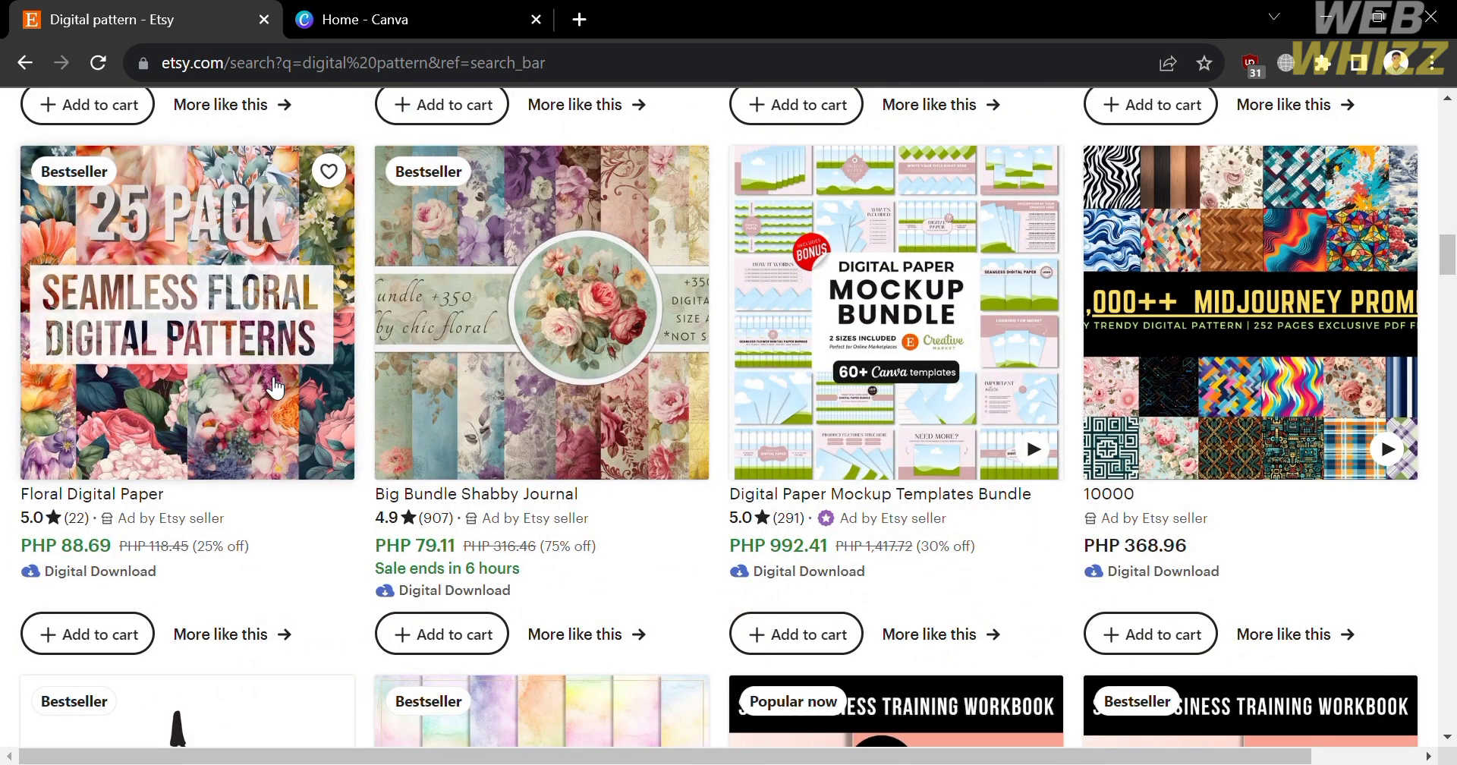
{"action": "scroll", "coordinate": [1182, 705], "scroll_direction": "down", "scroll_amount": 5}
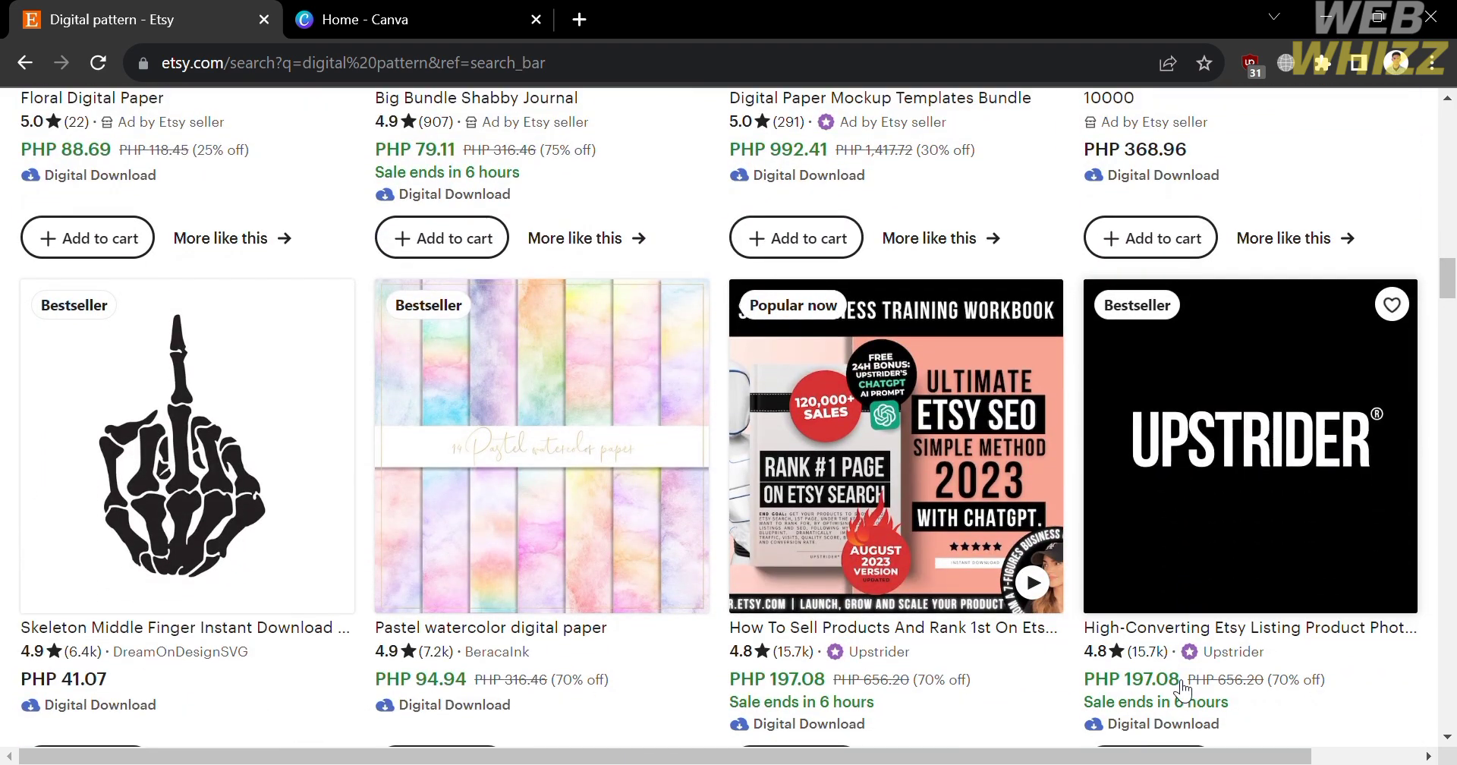
{"action": "scroll", "coordinate": [1182, 691], "scroll_direction": "down", "scroll_amount": 4}
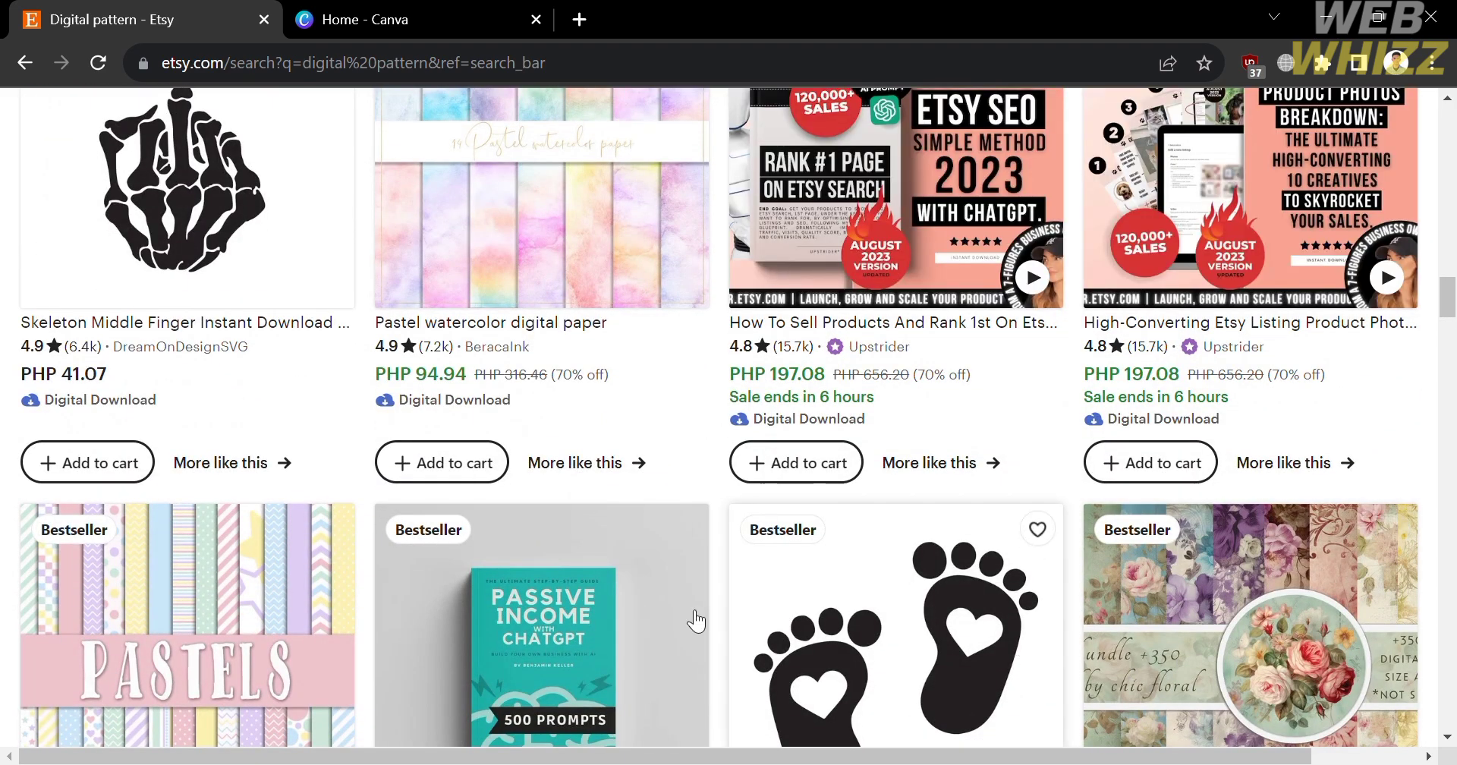
{"action": "scroll", "coordinate": [534, 591], "scroll_direction": "down", "scroll_amount": 10}
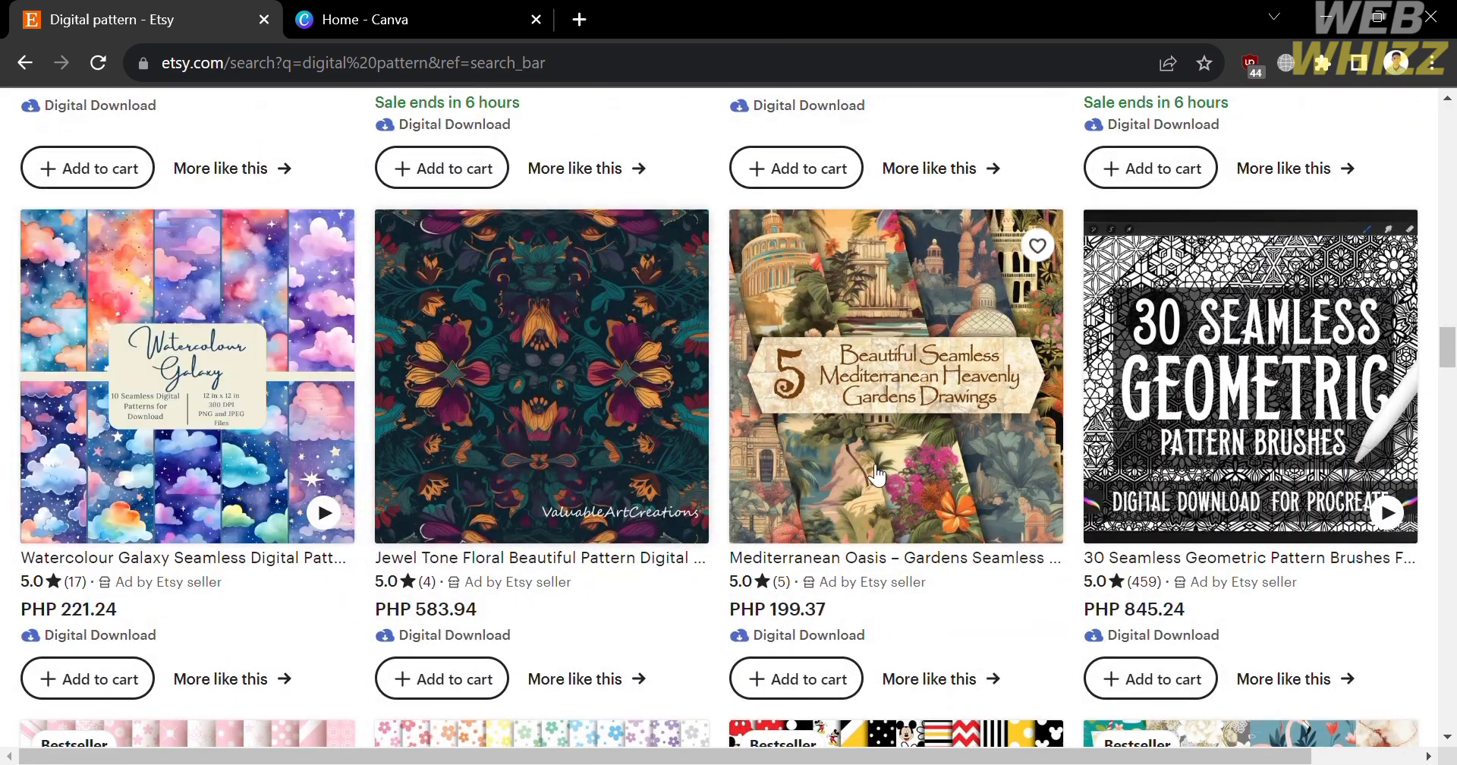
{"action": "scroll", "coordinate": [970, 490], "scroll_direction": "up", "scroll_amount": 8}
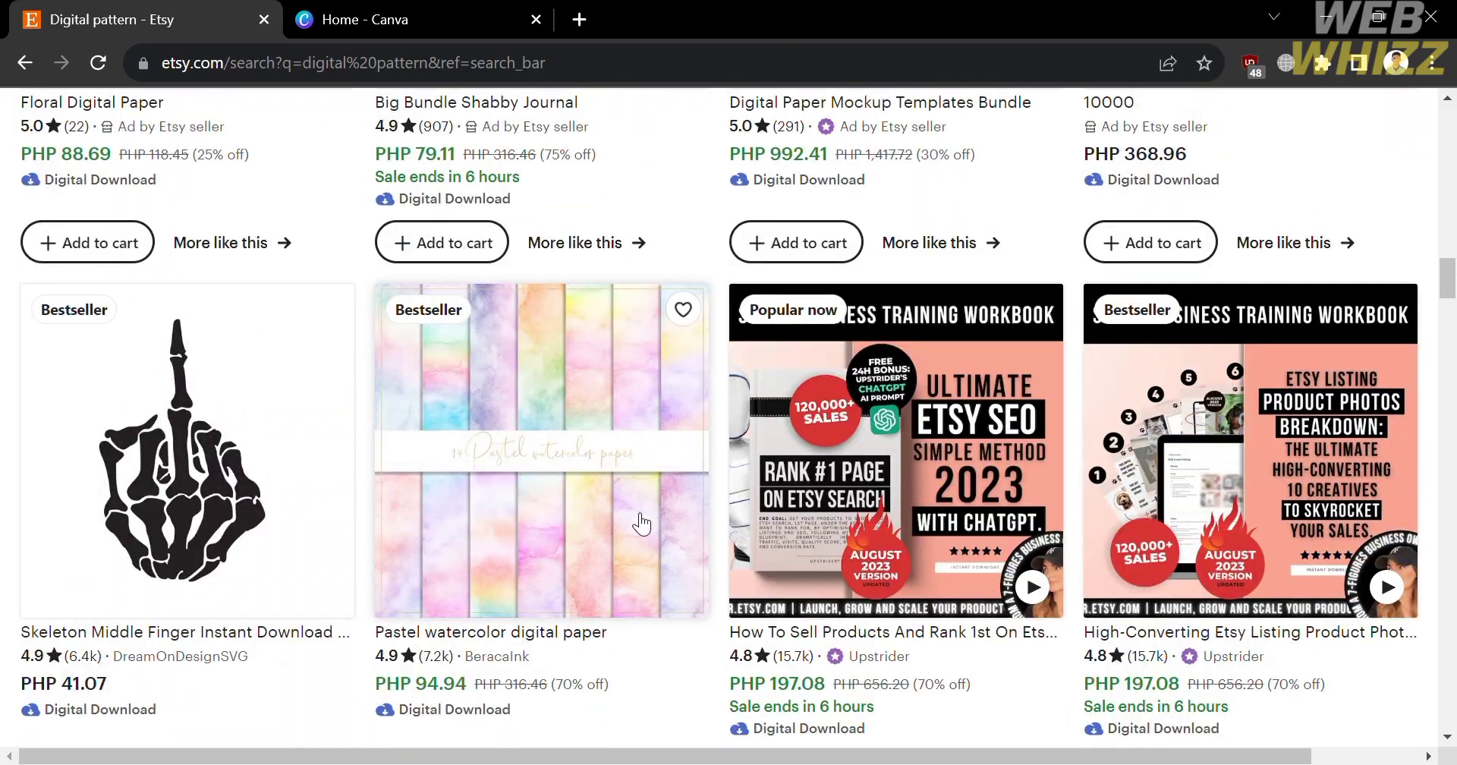
{"action": "scroll", "coordinate": [637, 522], "scroll_direction": "up", "scroll_amount": 7}
{"action": "scroll", "coordinate": [646, 523], "scroll_direction": "up", "scroll_amount": 7}
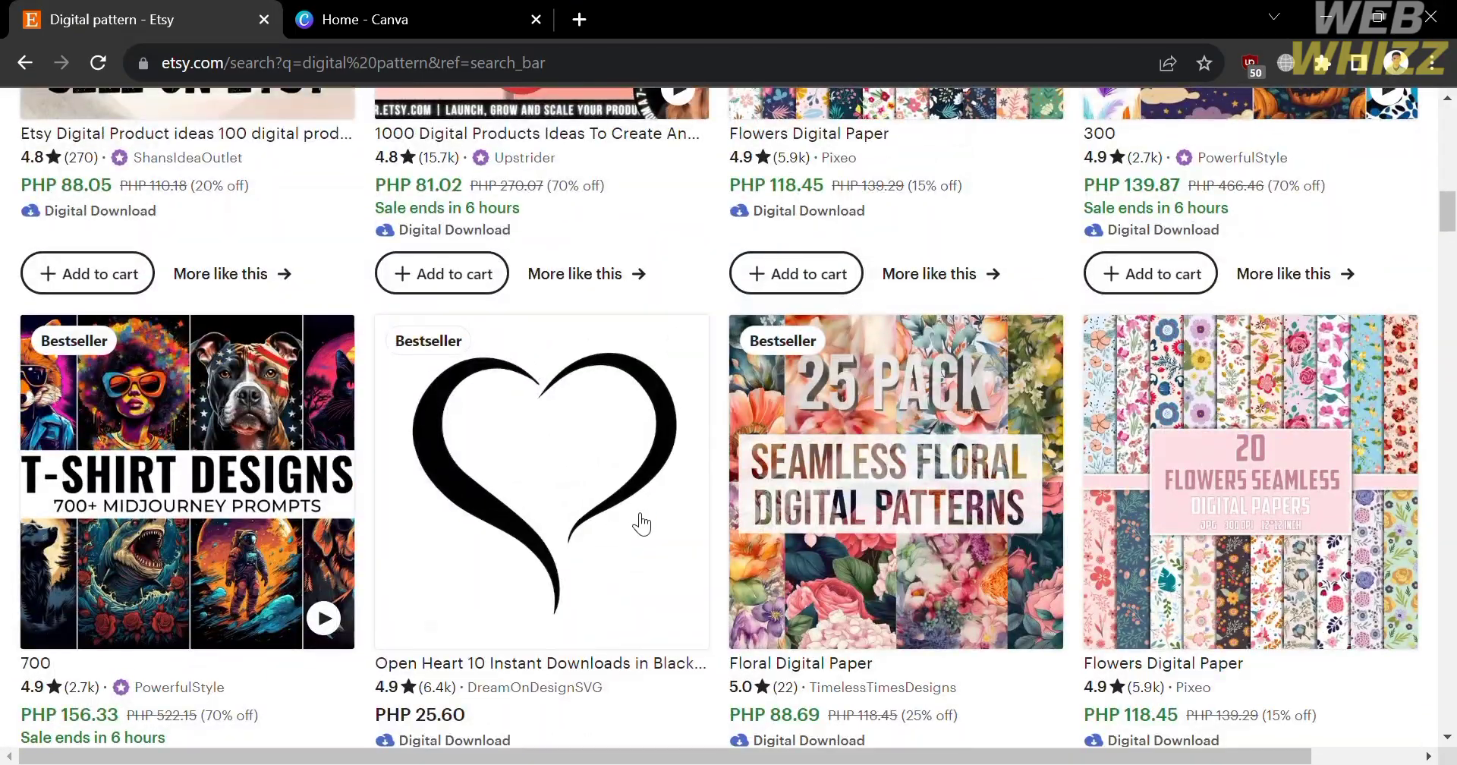
Open the 25 Pack Seamless Floral Digital Patterns listing and view several of its sample pattern images
{"action": "left_click", "coordinate": [972, 495]}
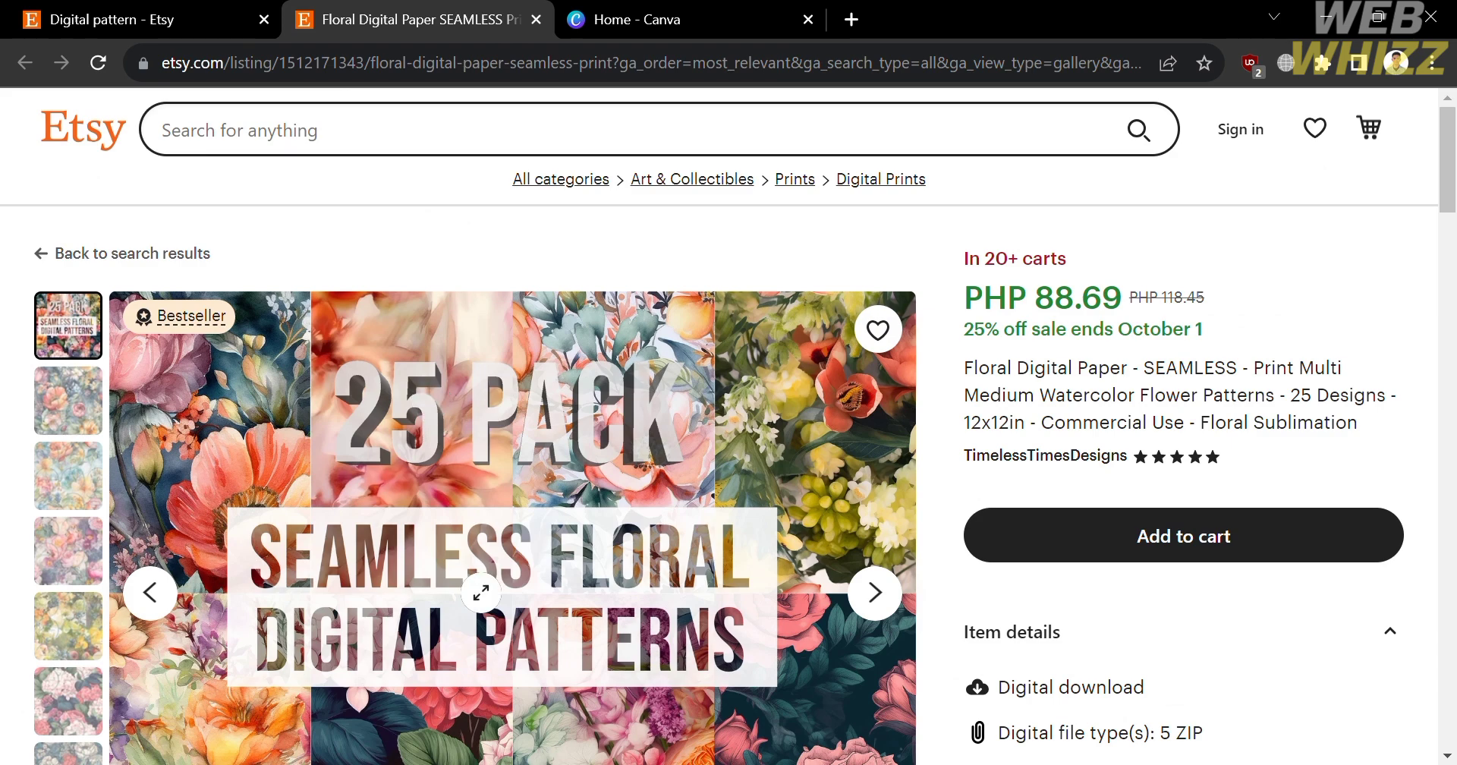
{"action": "scroll", "coordinate": [380, 494], "scroll_direction": "down", "scroll_amount": 1}
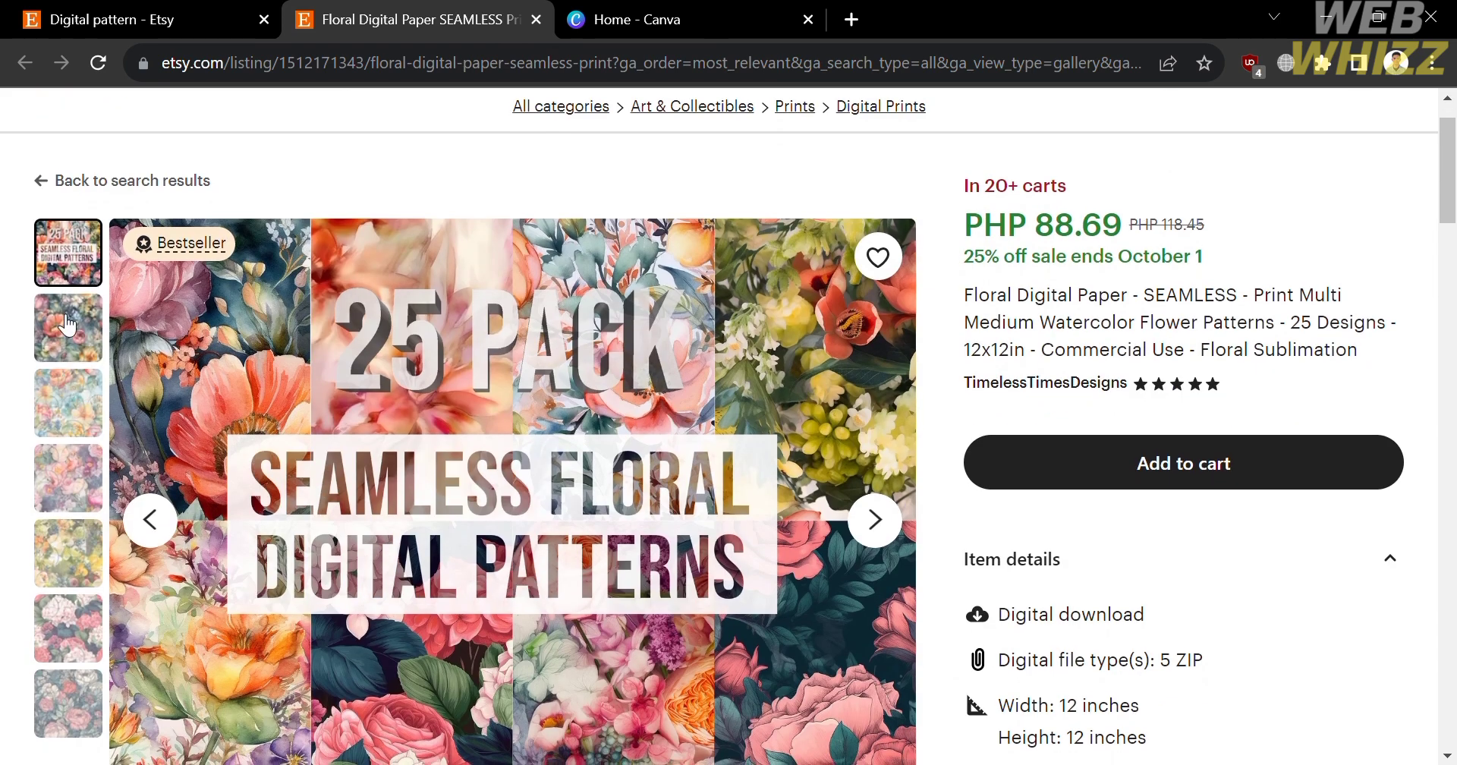
{"action": "left_click", "coordinate": [67, 324]}
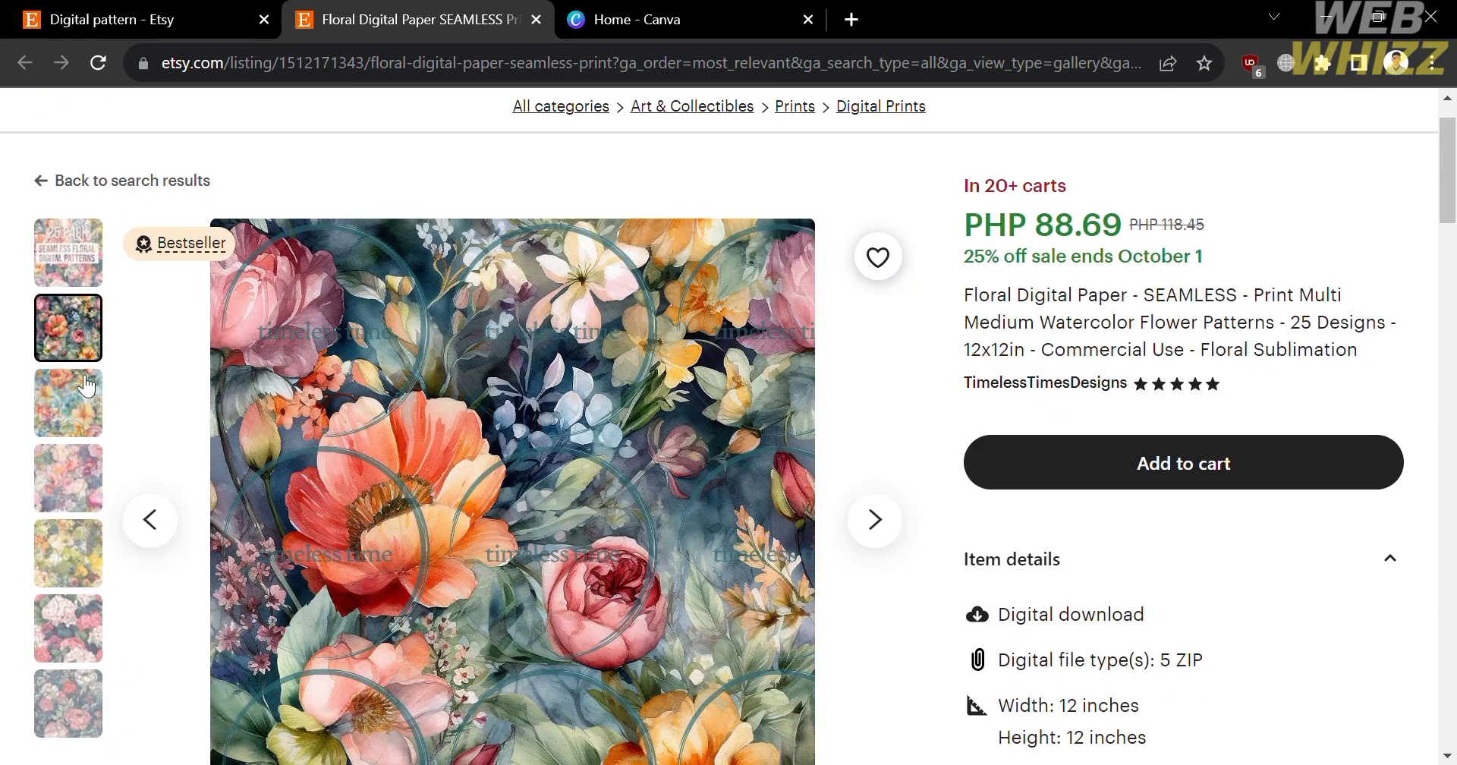
{"action": "left_click", "coordinate": [87, 385]}
{"action": "scroll", "coordinate": [87, 386], "scroll_direction": "down", "scroll_amount": 2}
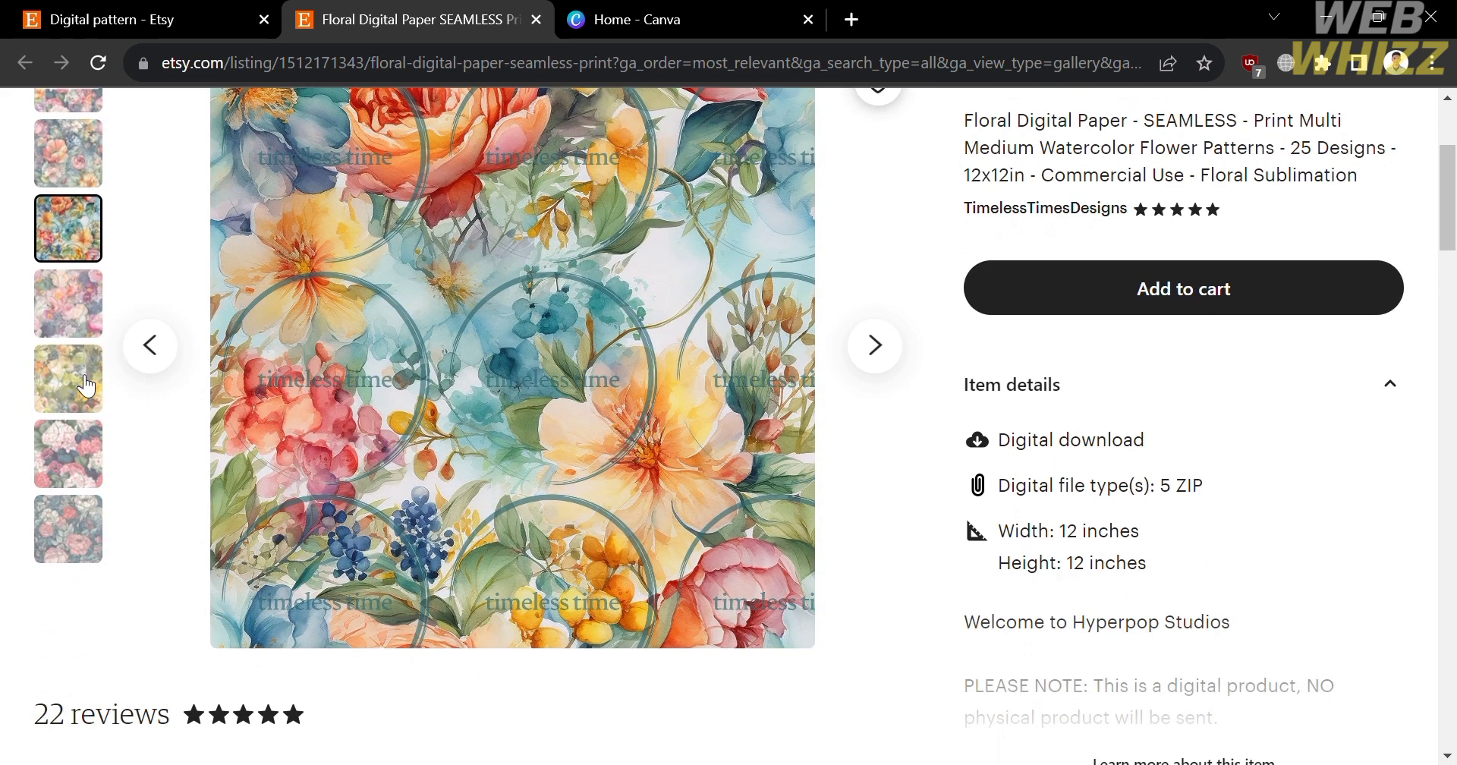
{"action": "left_click", "coordinate": [83, 385]}
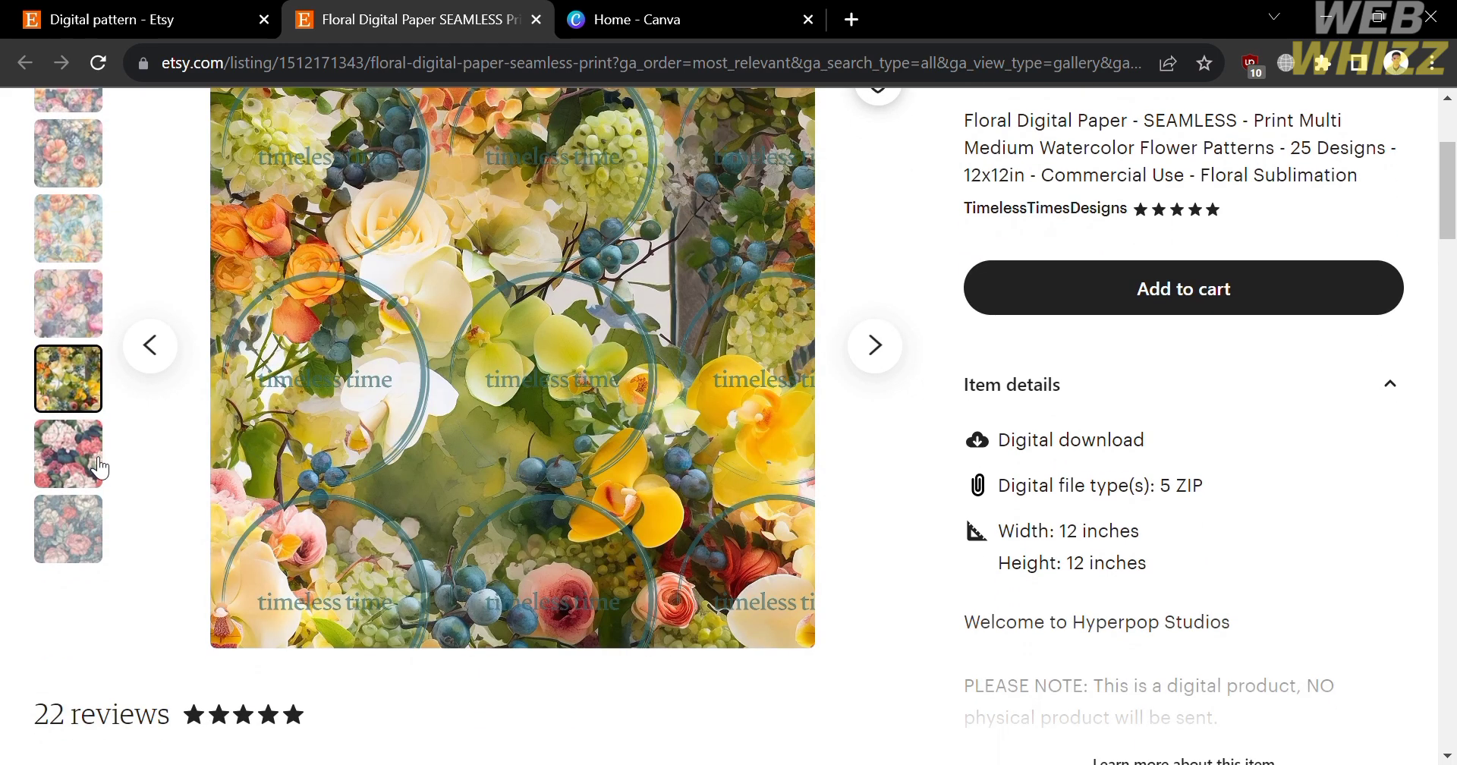
{"action": "left_click", "coordinate": [89, 466]}
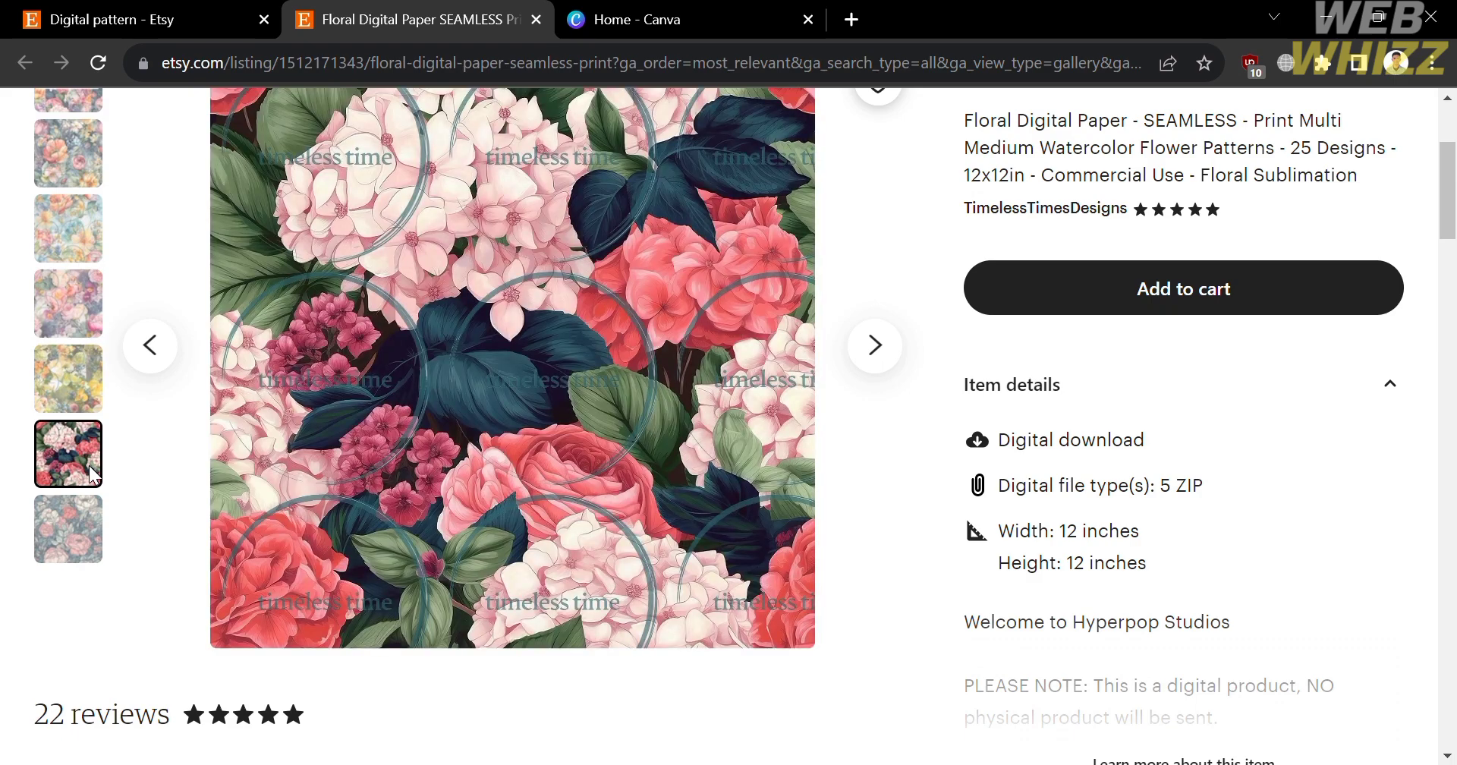
Examine the floral pattern listing's price, item details and title, highlighting the title text and clearing the selection
{"action": "scroll", "coordinate": [735, 543], "scroll_direction": "up", "scroll_amount": 3}
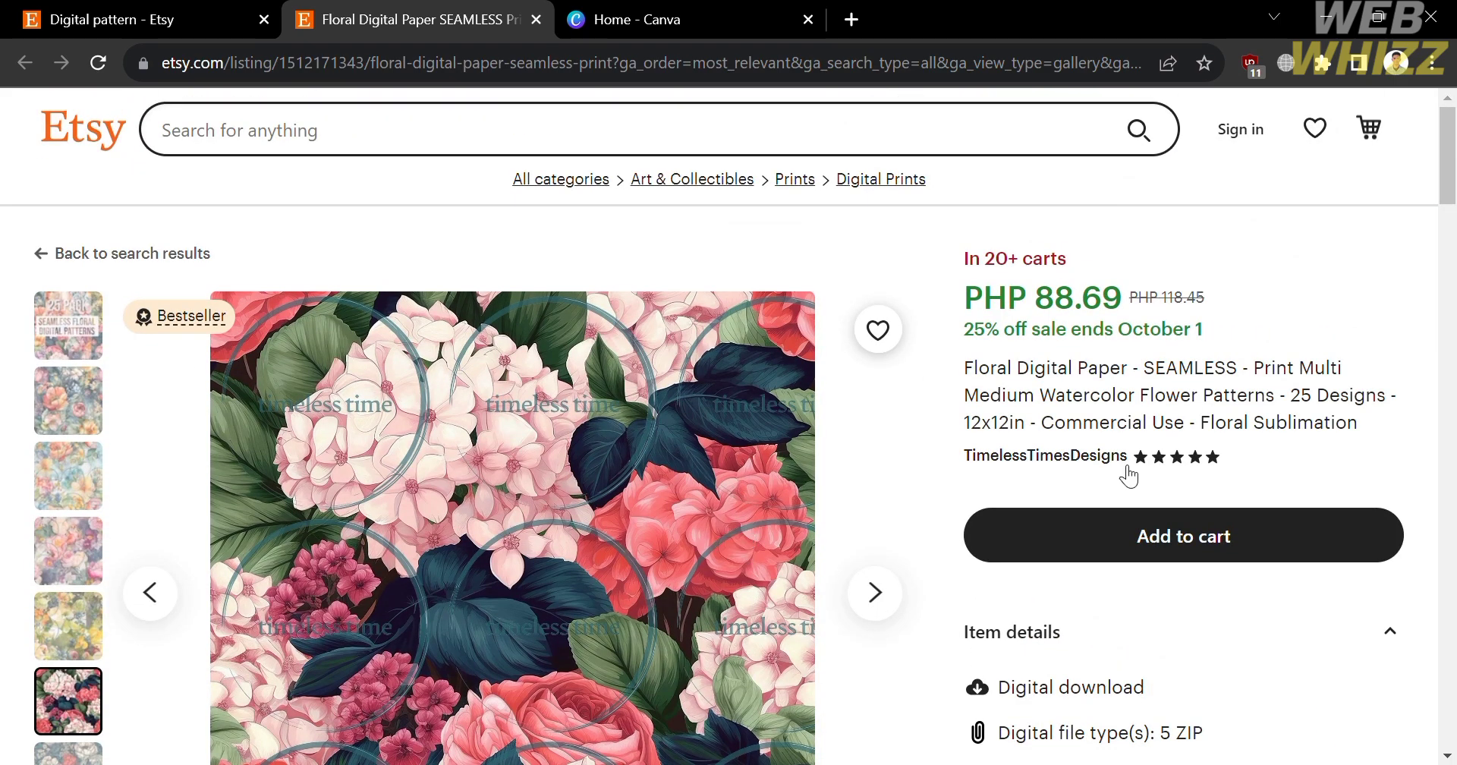
{"action": "scroll", "coordinate": [949, 474], "scroll_direction": "down", "scroll_amount": 3}
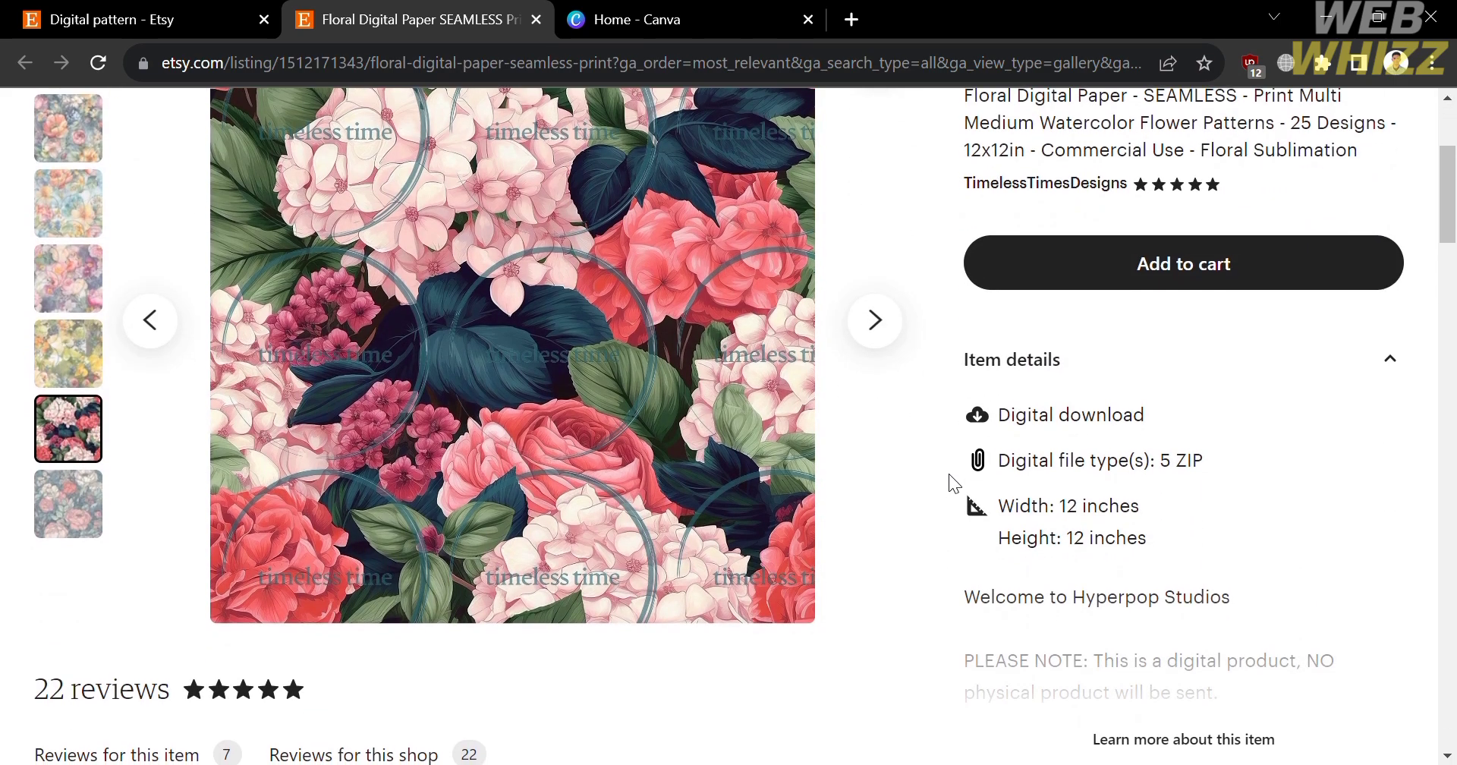
{"action": "scroll", "coordinate": [949, 478], "scroll_direction": "up", "scroll_amount": 2}
{"action": "scroll", "coordinate": [949, 479], "scroll_direction": "down", "scroll_amount": 1}
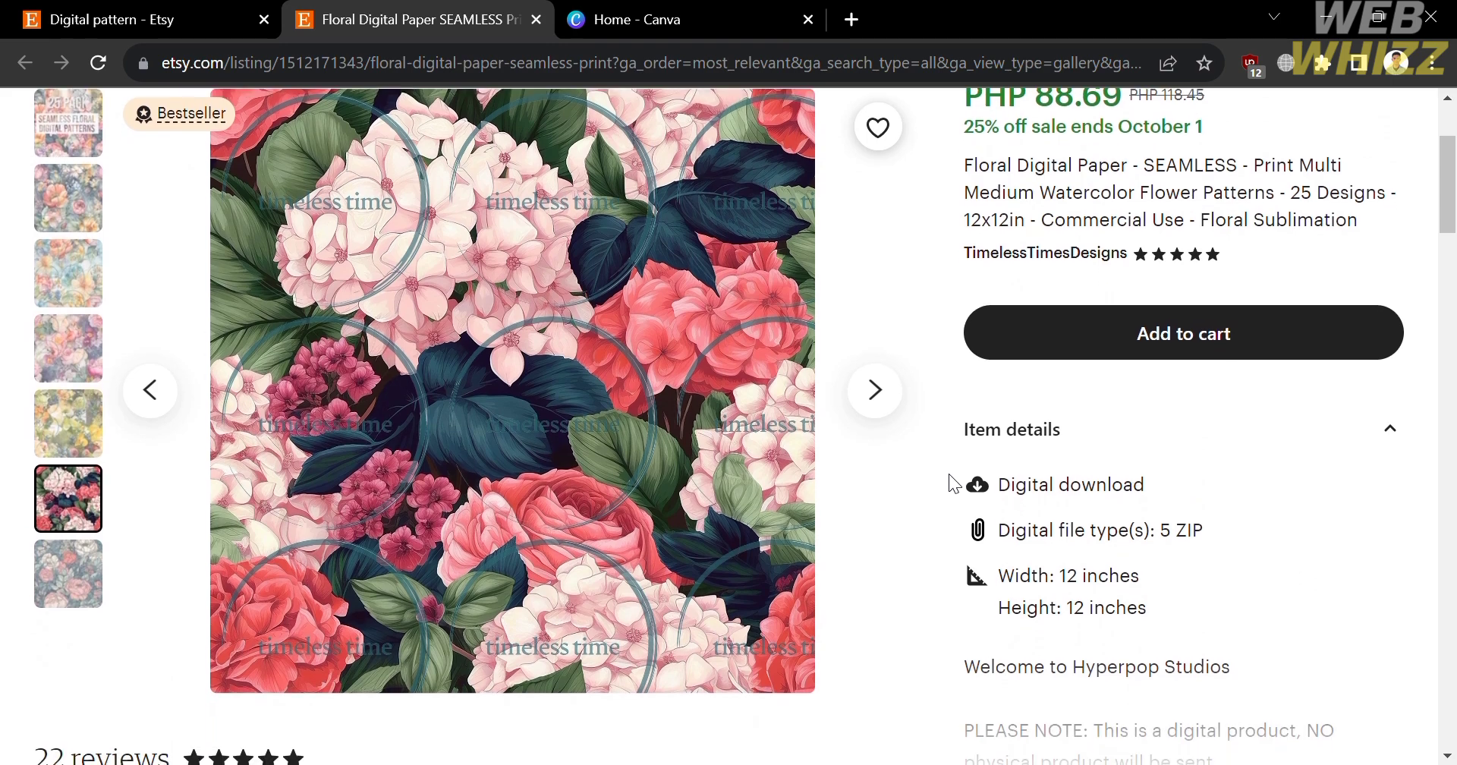
{"action": "scroll", "coordinate": [1282, 414], "scroll_direction": "up", "scroll_amount": 2}
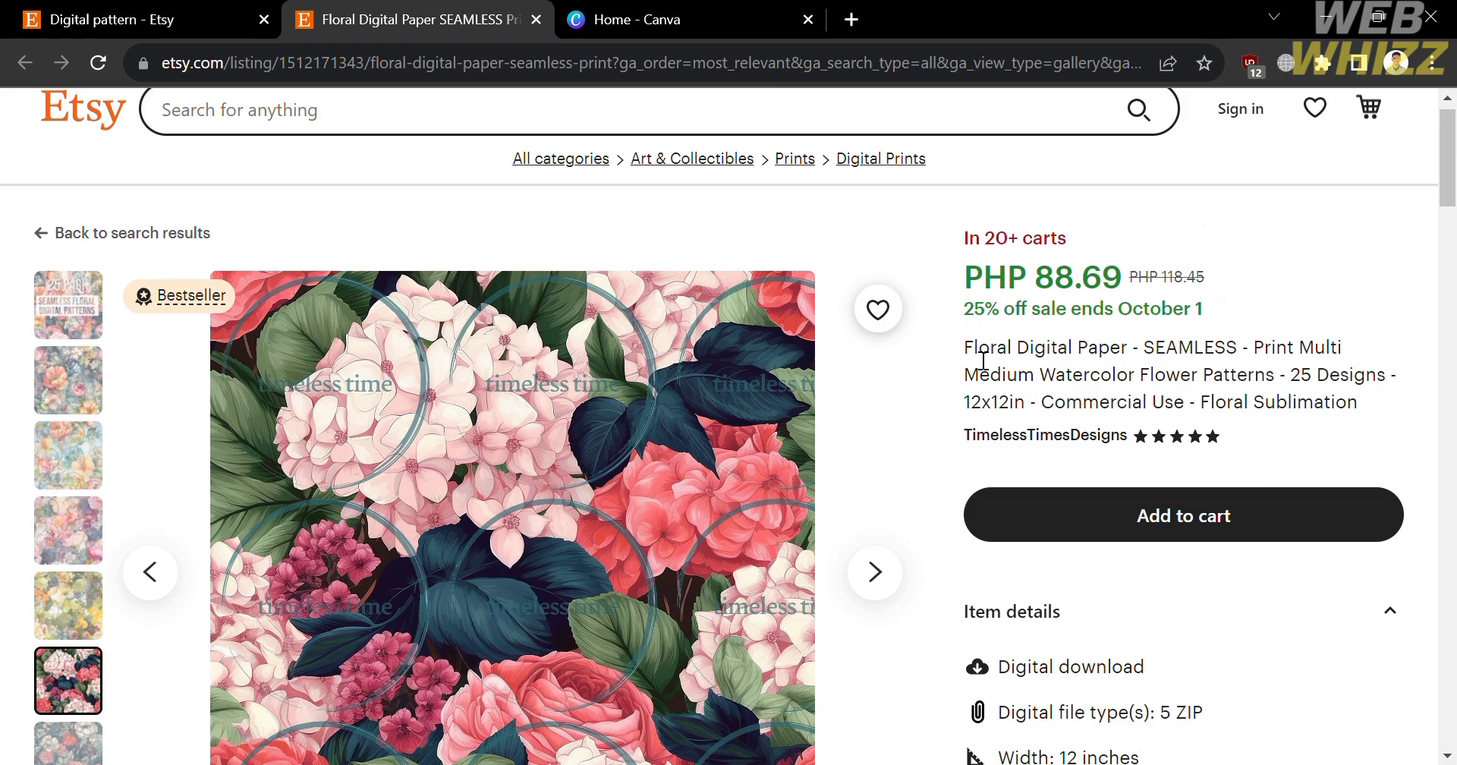
{"action": "left_click_drag", "start_coordinate": [963, 345], "coordinate": [1374, 390]}
{"action": "left_click", "coordinate": [1374, 392]}
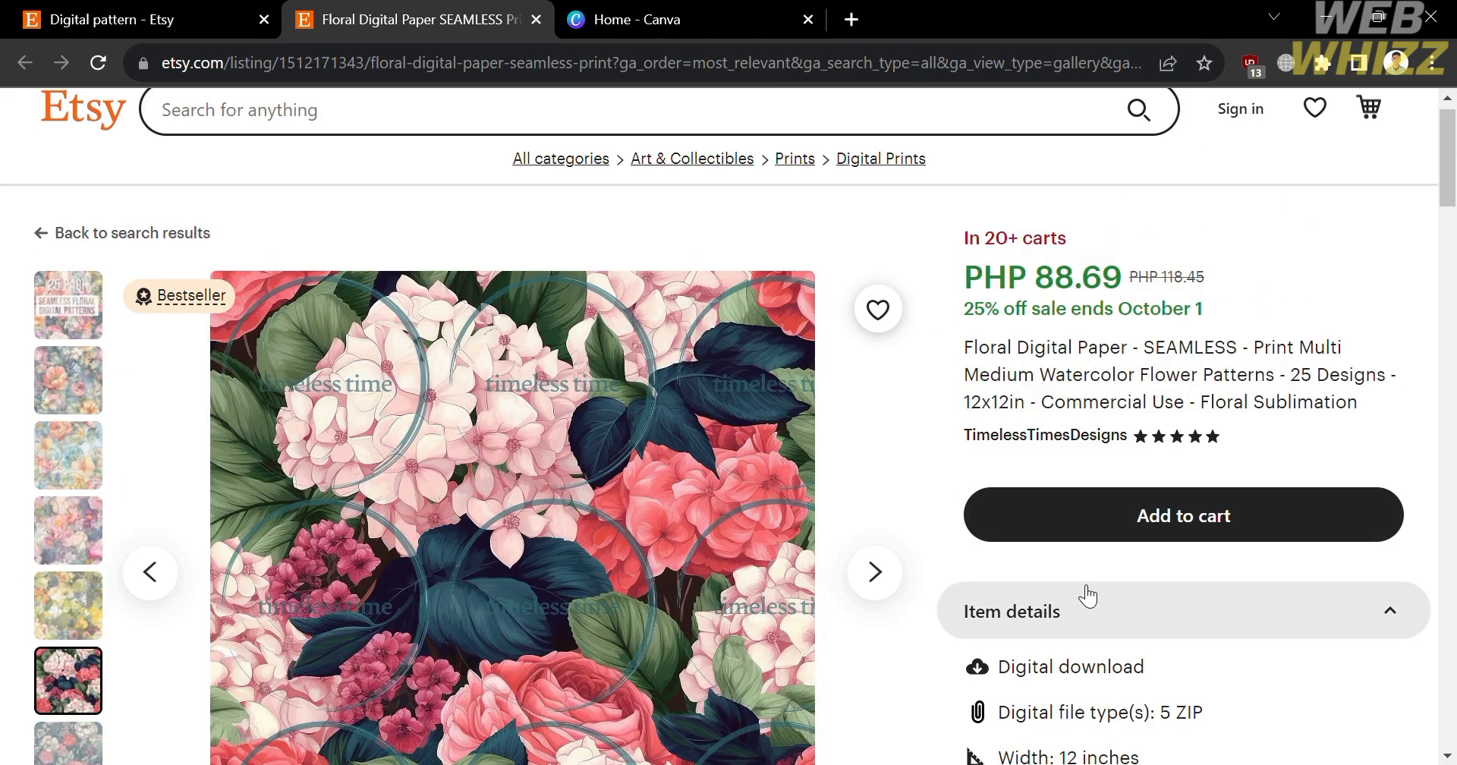
Expand the floral listing's full item description and read its included papers, size, format, resolution, delivery and usage terms
{"action": "scroll", "coordinate": [1089, 596], "scroll_direction": "down", "scroll_amount": 4}
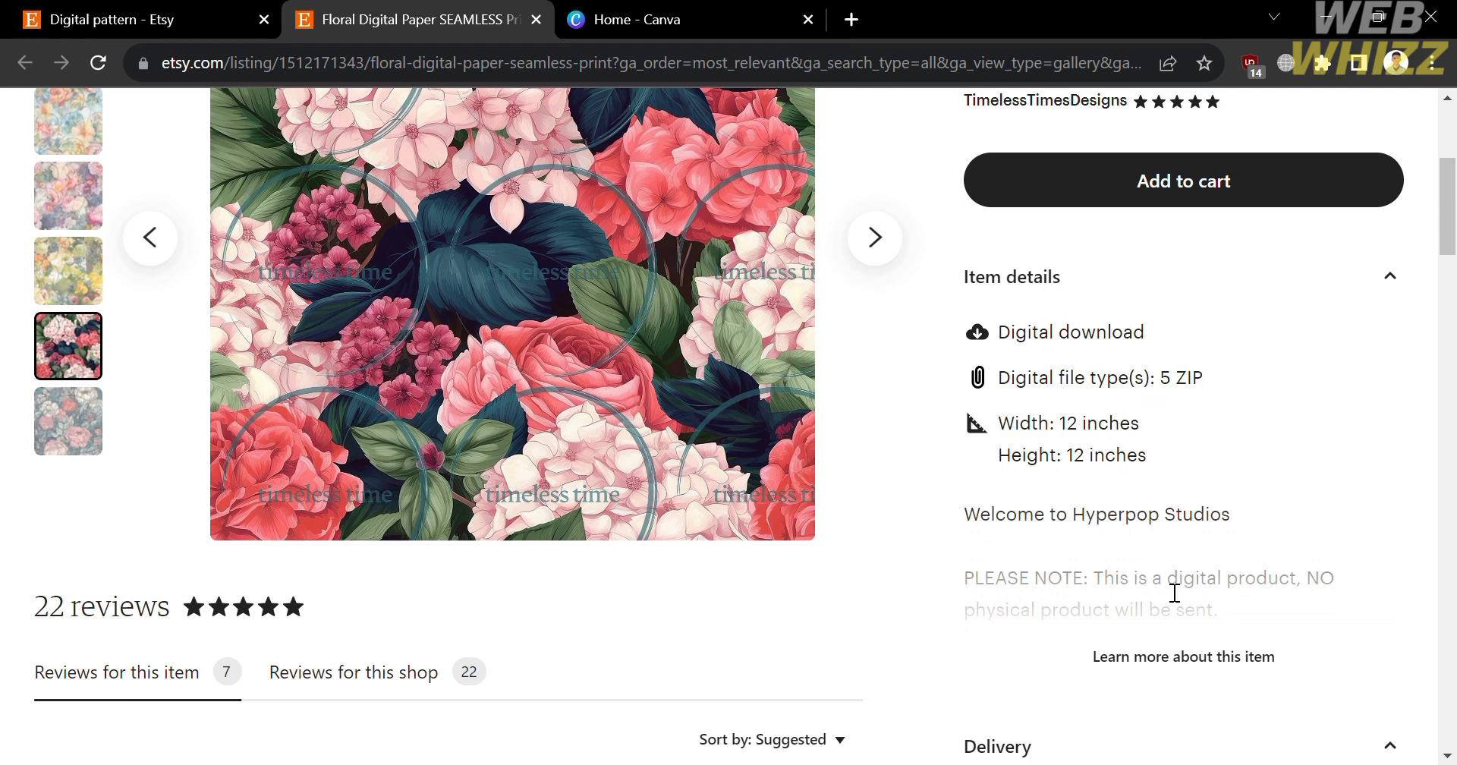
{"action": "scroll", "coordinate": [992, 471], "scroll_direction": "down", "scroll_amount": 2}
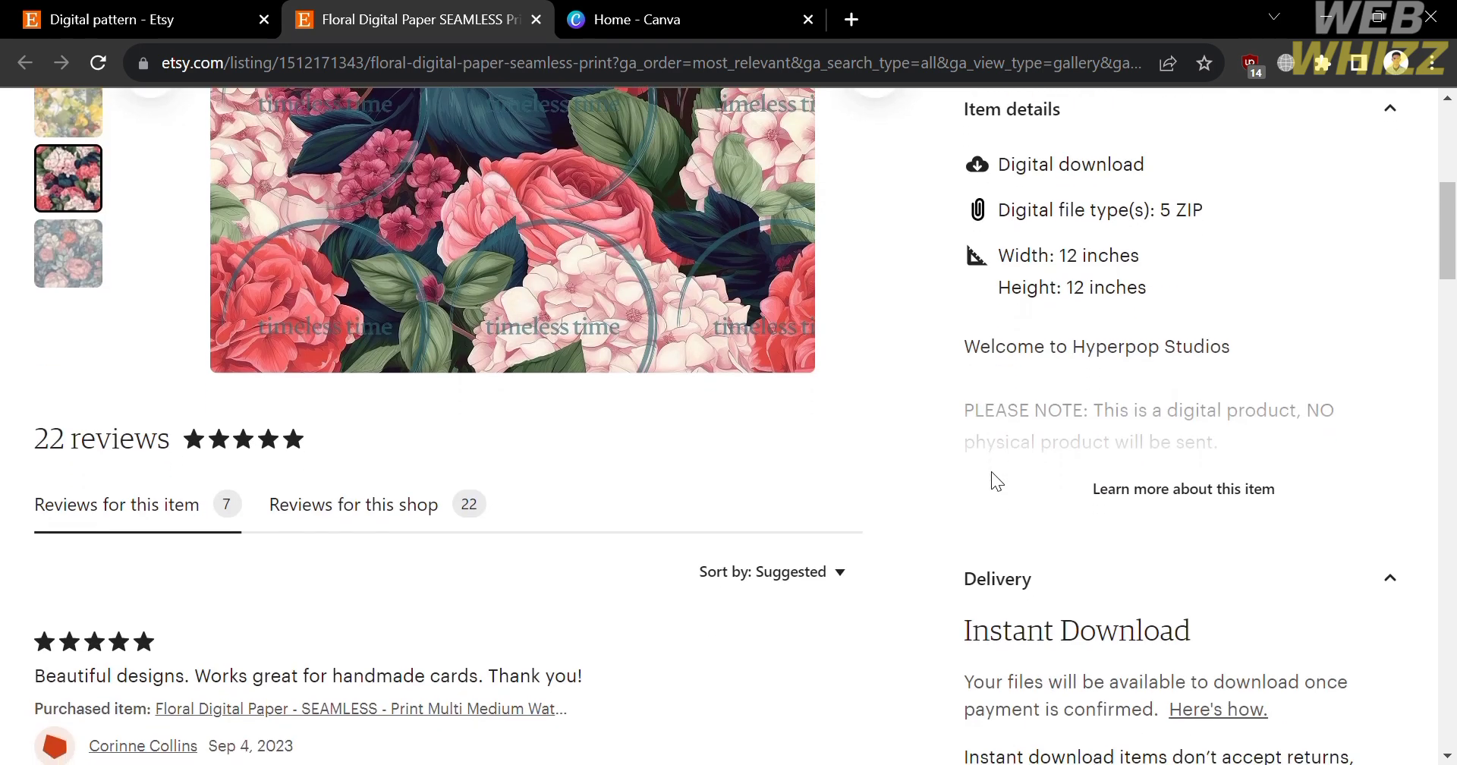
{"action": "left_click", "coordinate": [1180, 494]}
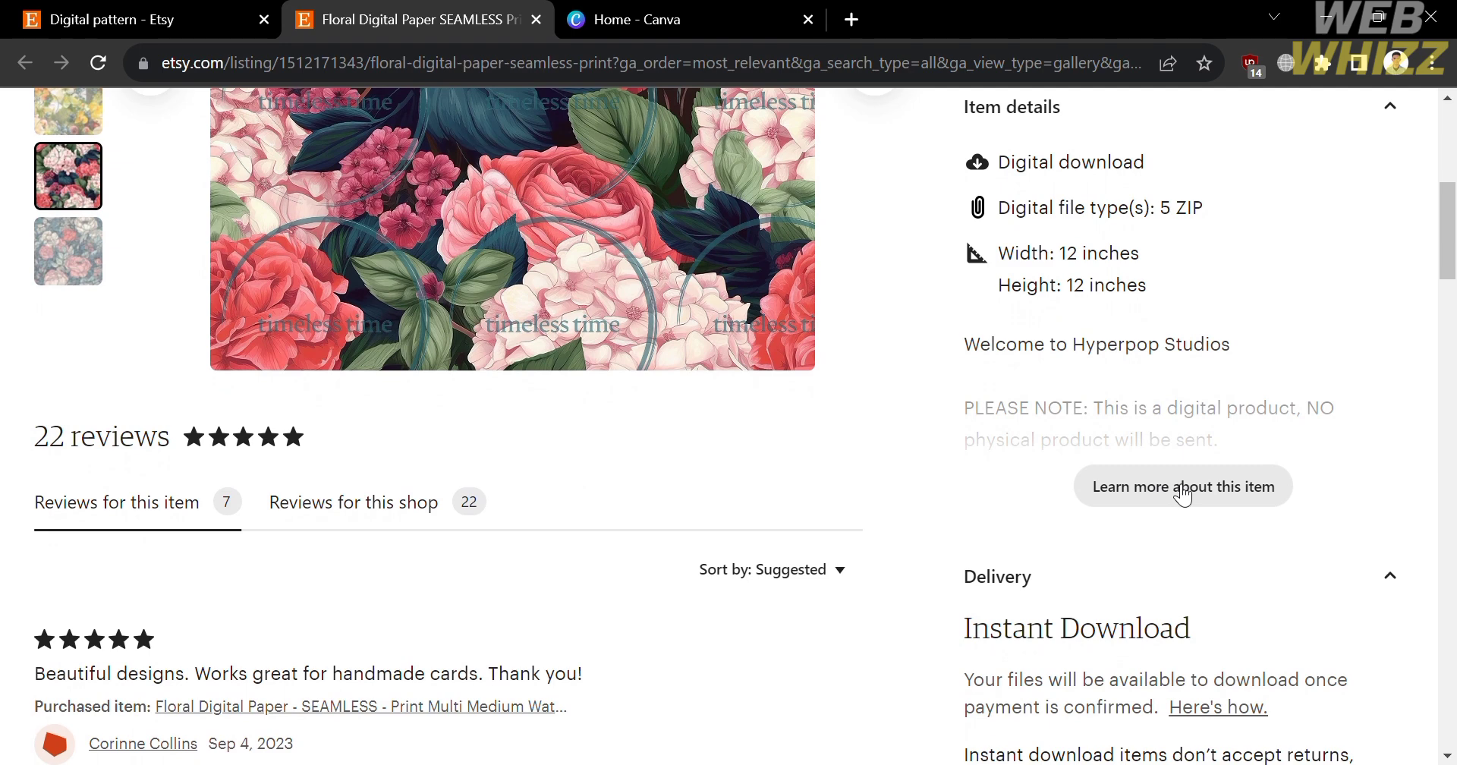
{"action": "left_click", "coordinate": [1182, 495]}
{"action": "scroll", "coordinate": [1173, 484], "scroll_direction": "down", "scroll_amount": 2}
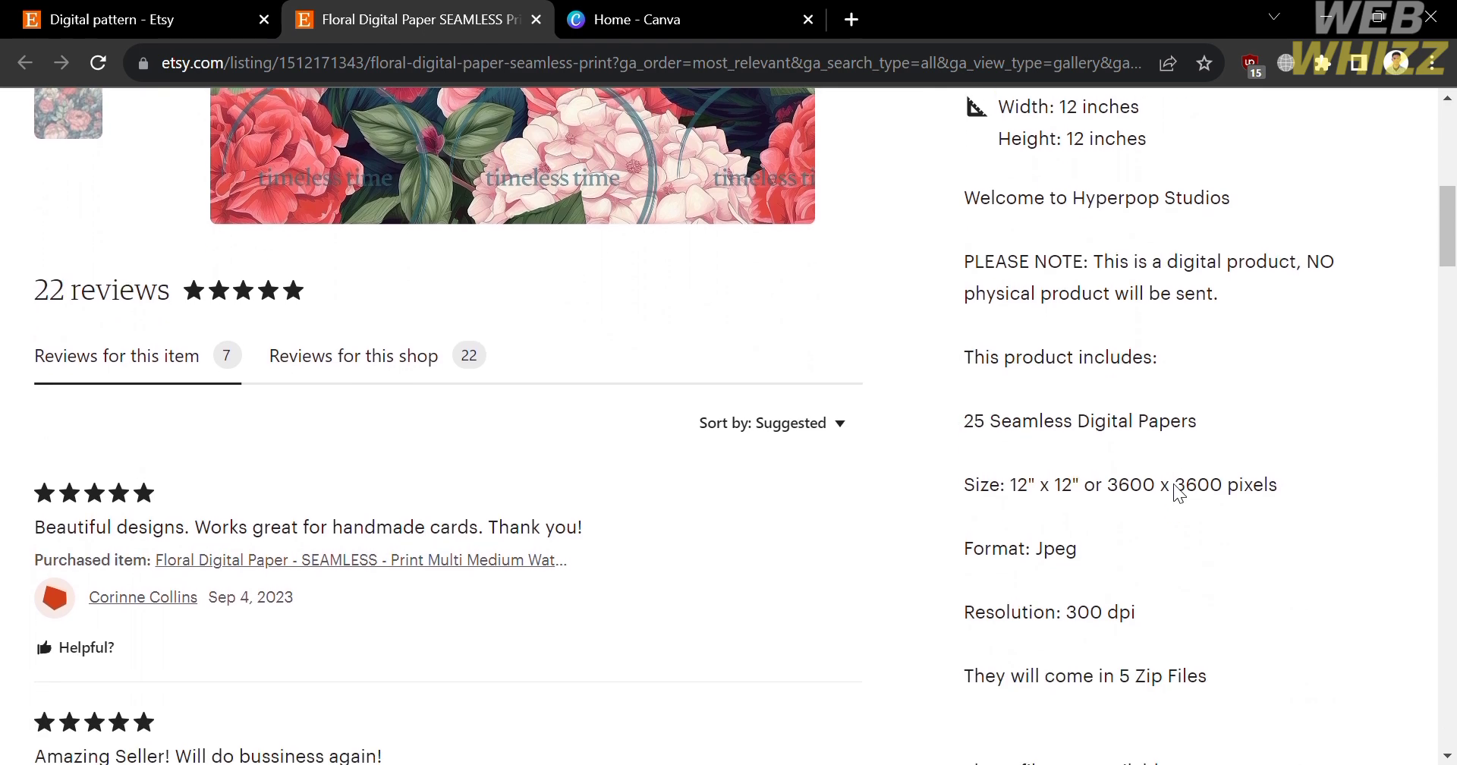
{"action": "scroll", "coordinate": [1174, 484], "scroll_direction": "down", "scroll_amount": 3}
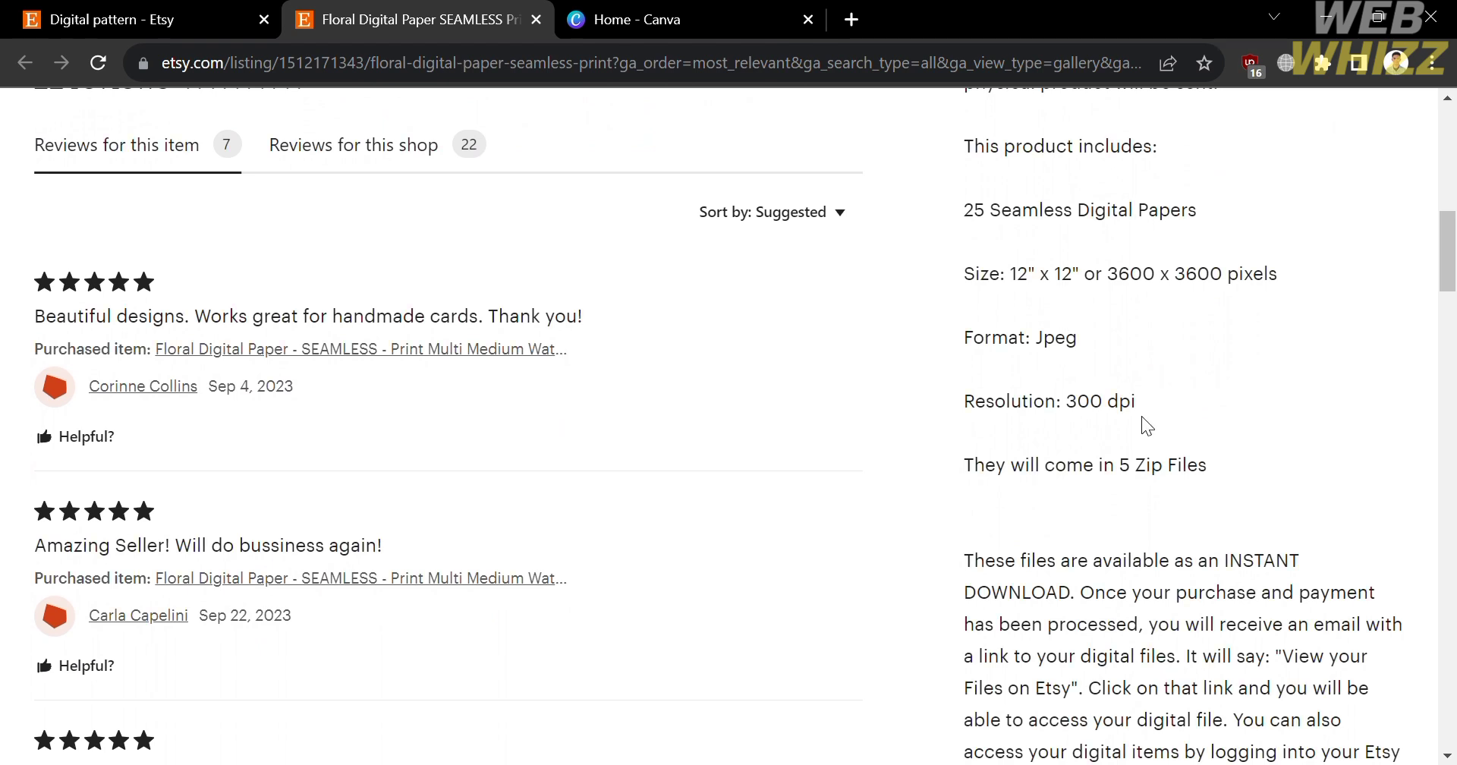
{"action": "scroll", "coordinate": [1261, 580], "scroll_direction": "down", "scroll_amount": 2}
{"action": "scroll", "coordinate": [1261, 581], "scroll_direction": "down", "scroll_amount": 2}
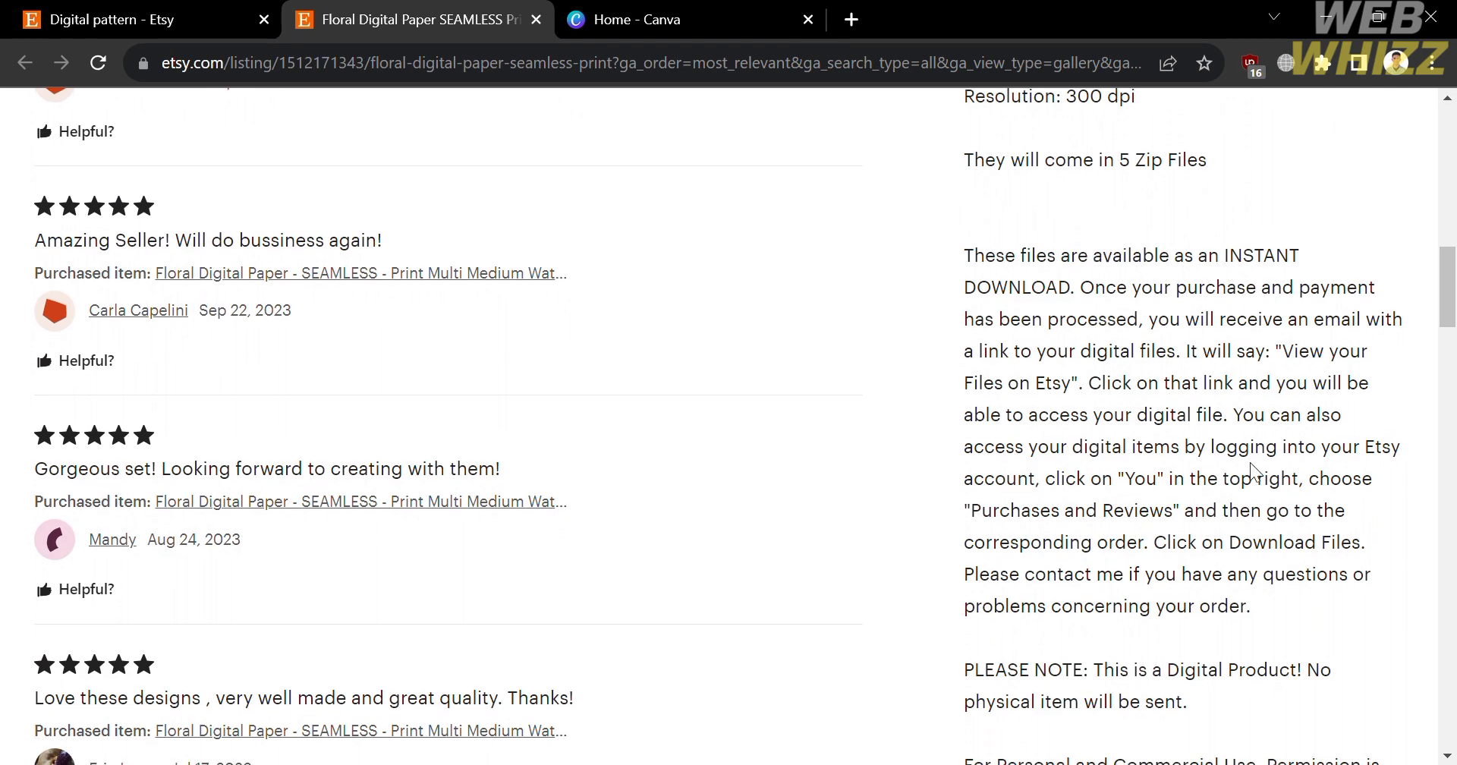
{"action": "scroll", "coordinate": [1250, 462], "scroll_direction": "down", "scroll_amount": 5}
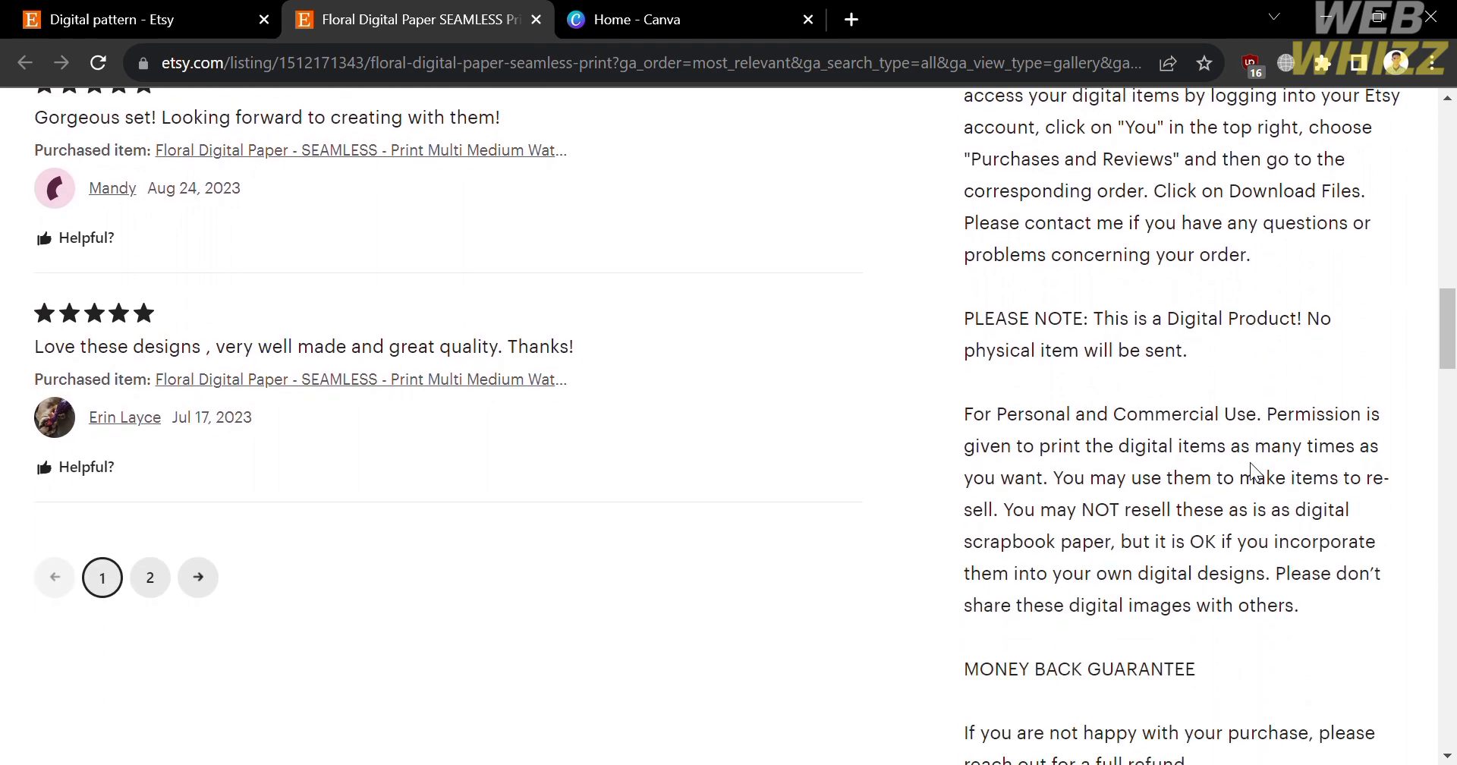
{"action": "scroll", "coordinate": [1178, 625], "scroll_direction": "down", "scroll_amount": 6}
{"action": "scroll", "coordinate": [1164, 615], "scroll_direction": "down", "scroll_amount": 5}
{"action": "scroll", "coordinate": [1169, 588], "scroll_direction": "down", "scroll_amount": 3}
Look over the floral listing's customer reviews and its price and item details
{"action": "scroll", "coordinate": [1169, 588], "scroll_direction": "up", "scroll_amount": 15}
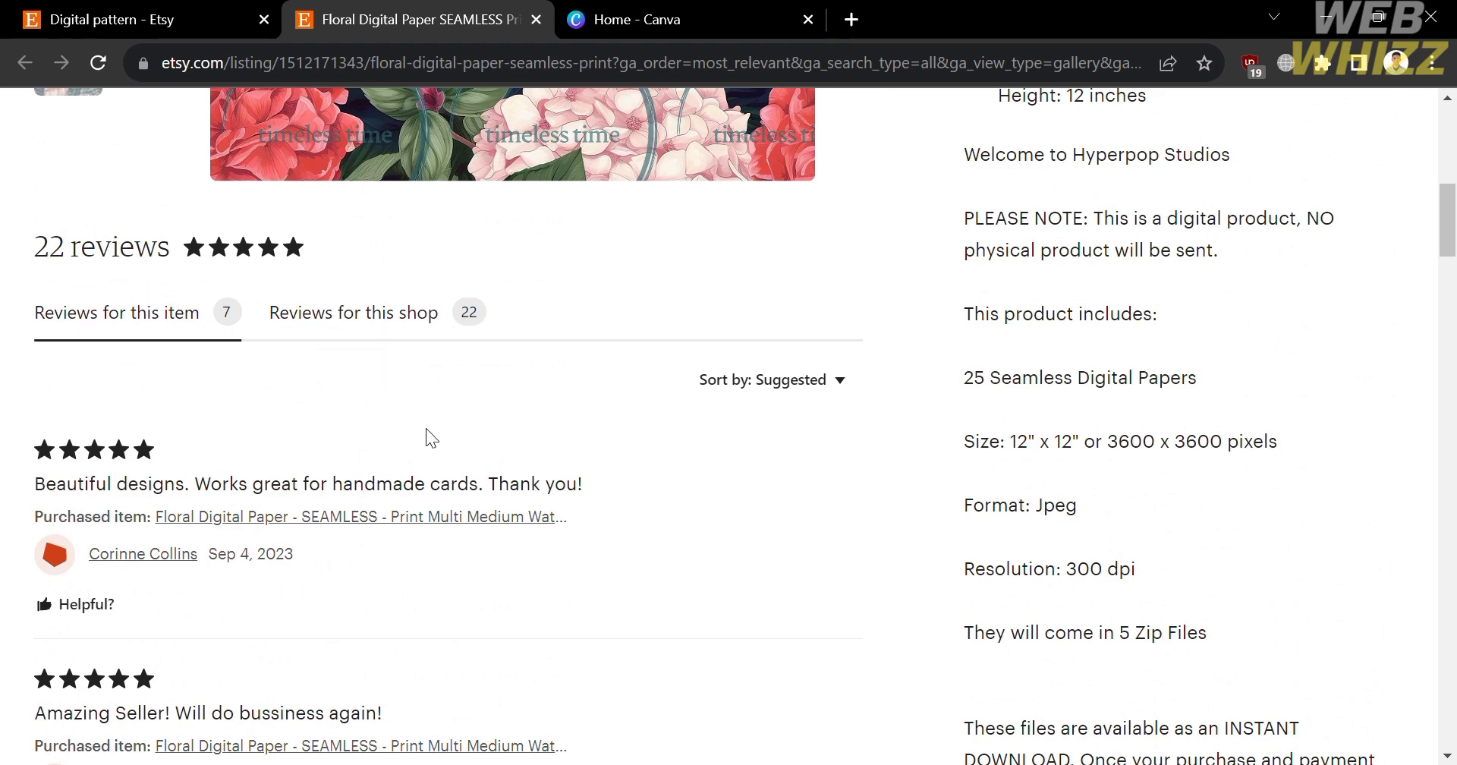
{"action": "scroll", "coordinate": [193, 492], "scroll_direction": "down", "scroll_amount": 5}
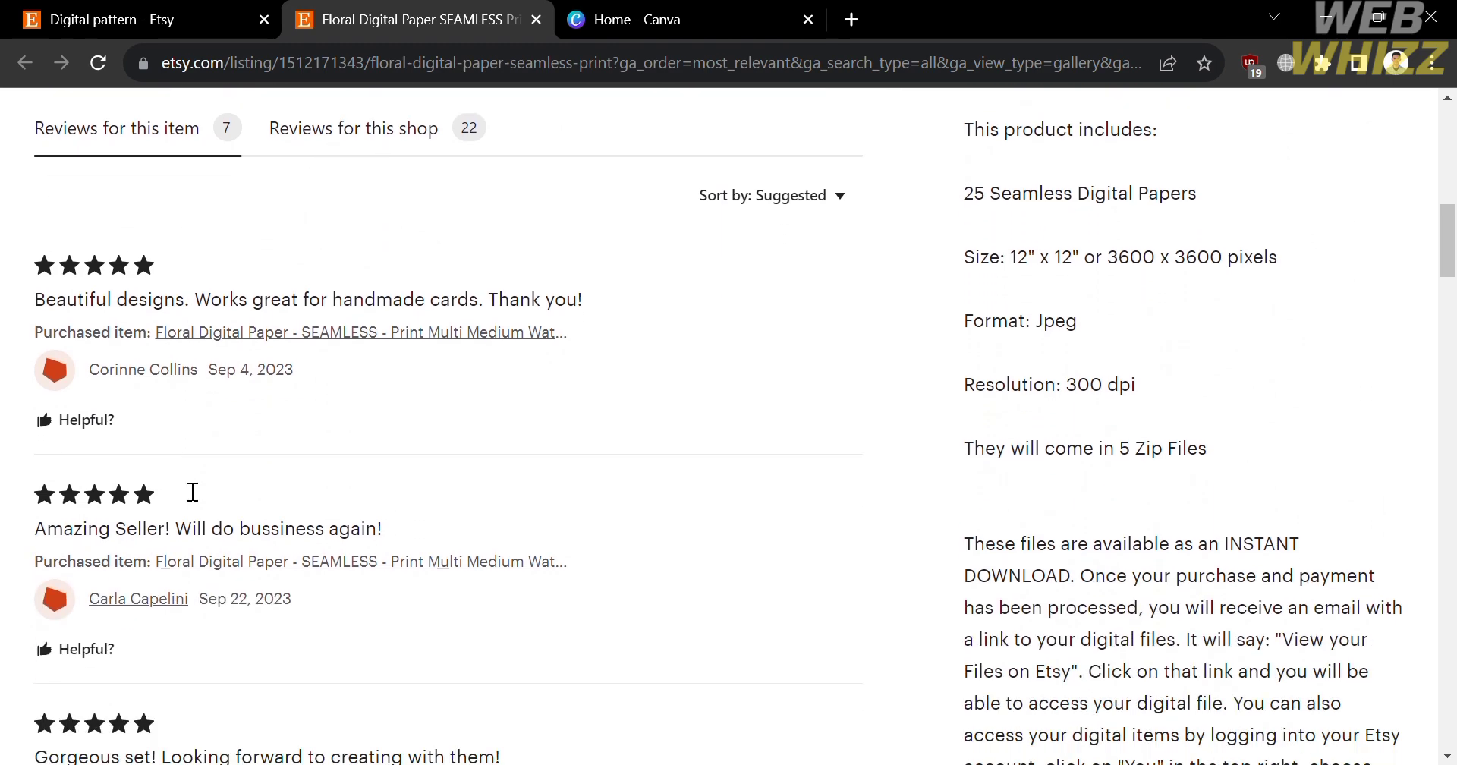
{"action": "scroll", "coordinate": [190, 492], "scroll_direction": "down", "scroll_amount": 5}
{"action": "scroll", "coordinate": [189, 492], "scroll_direction": "up", "scroll_amount": 4}
{"action": "scroll", "coordinate": [190, 491], "scroll_direction": "up", "scroll_amount": 10}
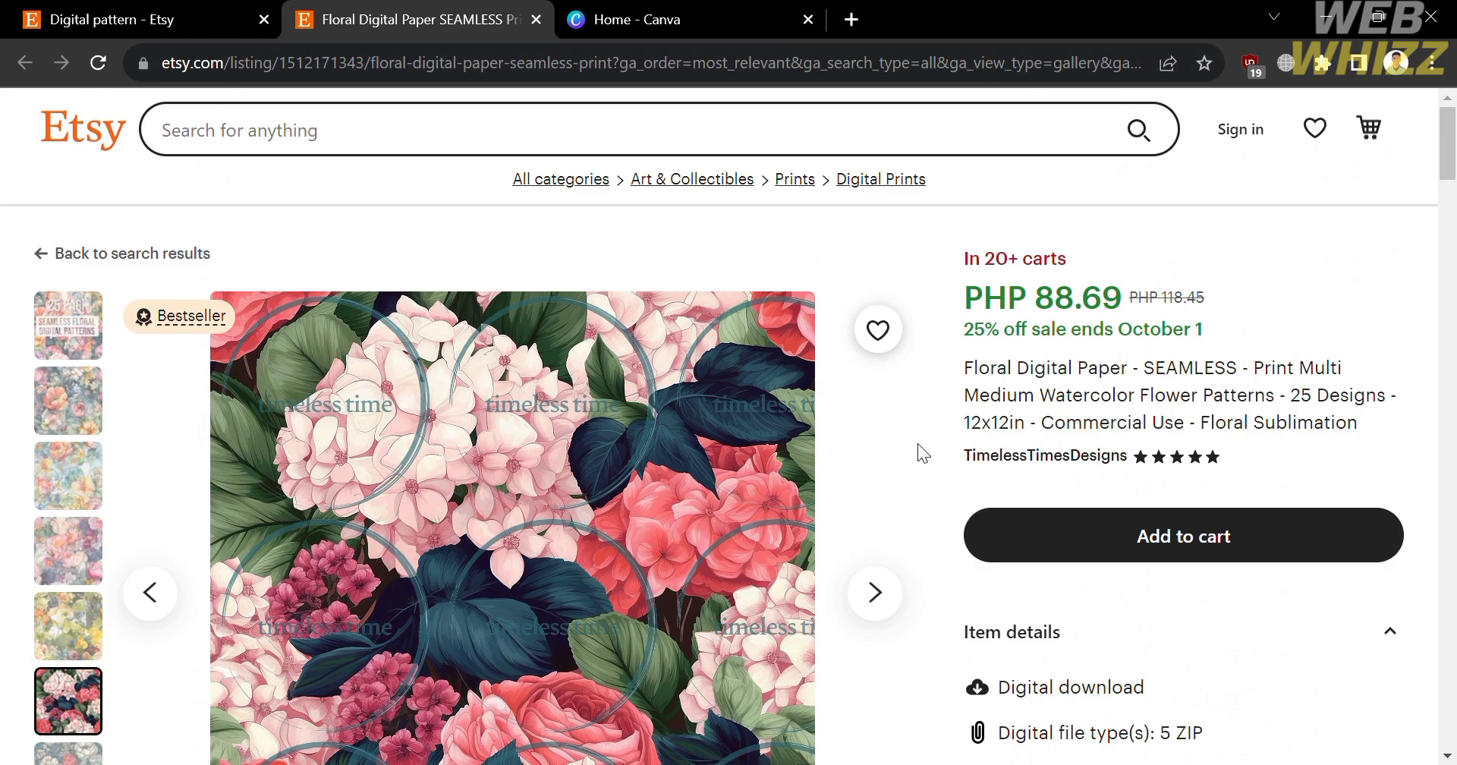
{"action": "scroll", "coordinate": [1328, 570], "scroll_direction": "down", "scroll_amount": 7}
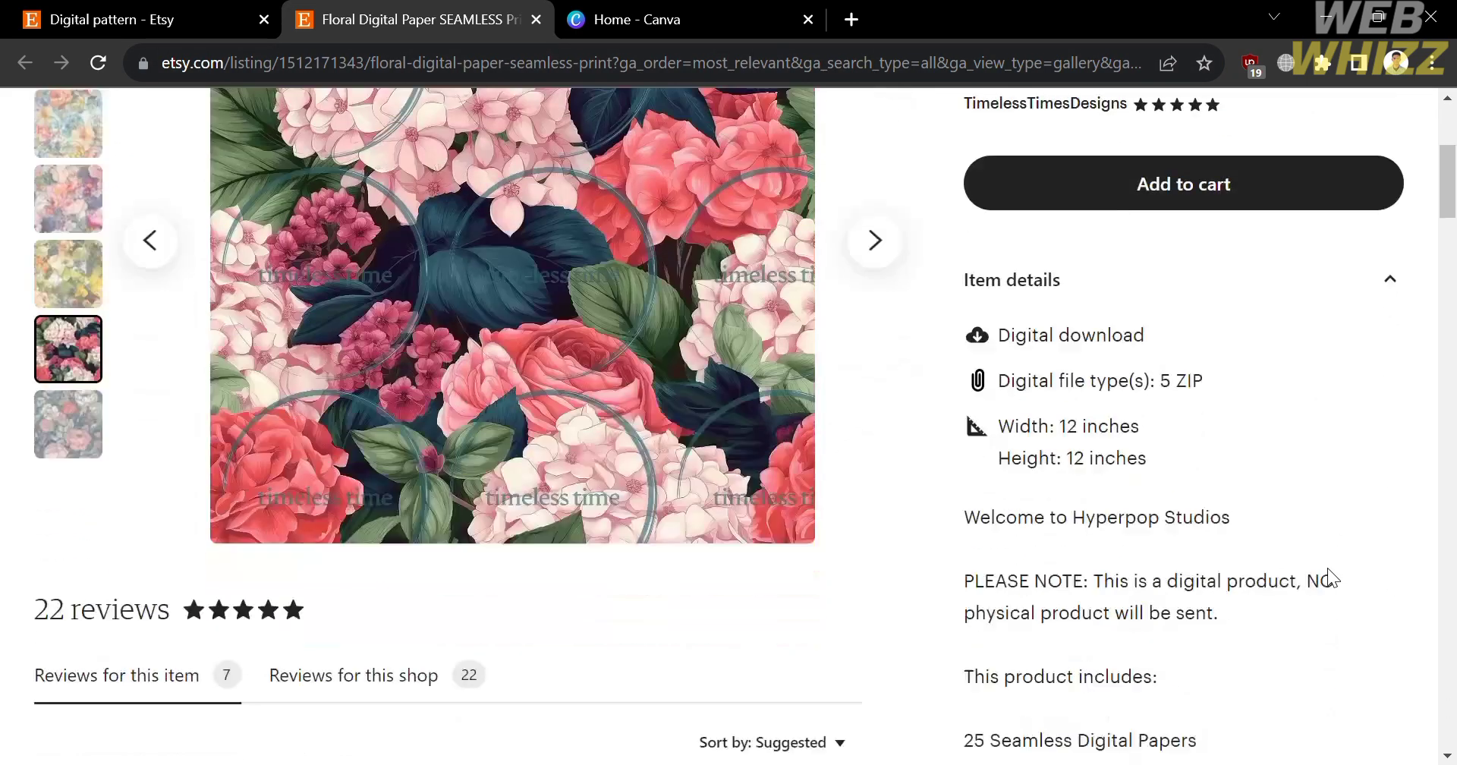
{"action": "scroll", "coordinate": [1328, 569], "scroll_direction": "up", "scroll_amount": 7}
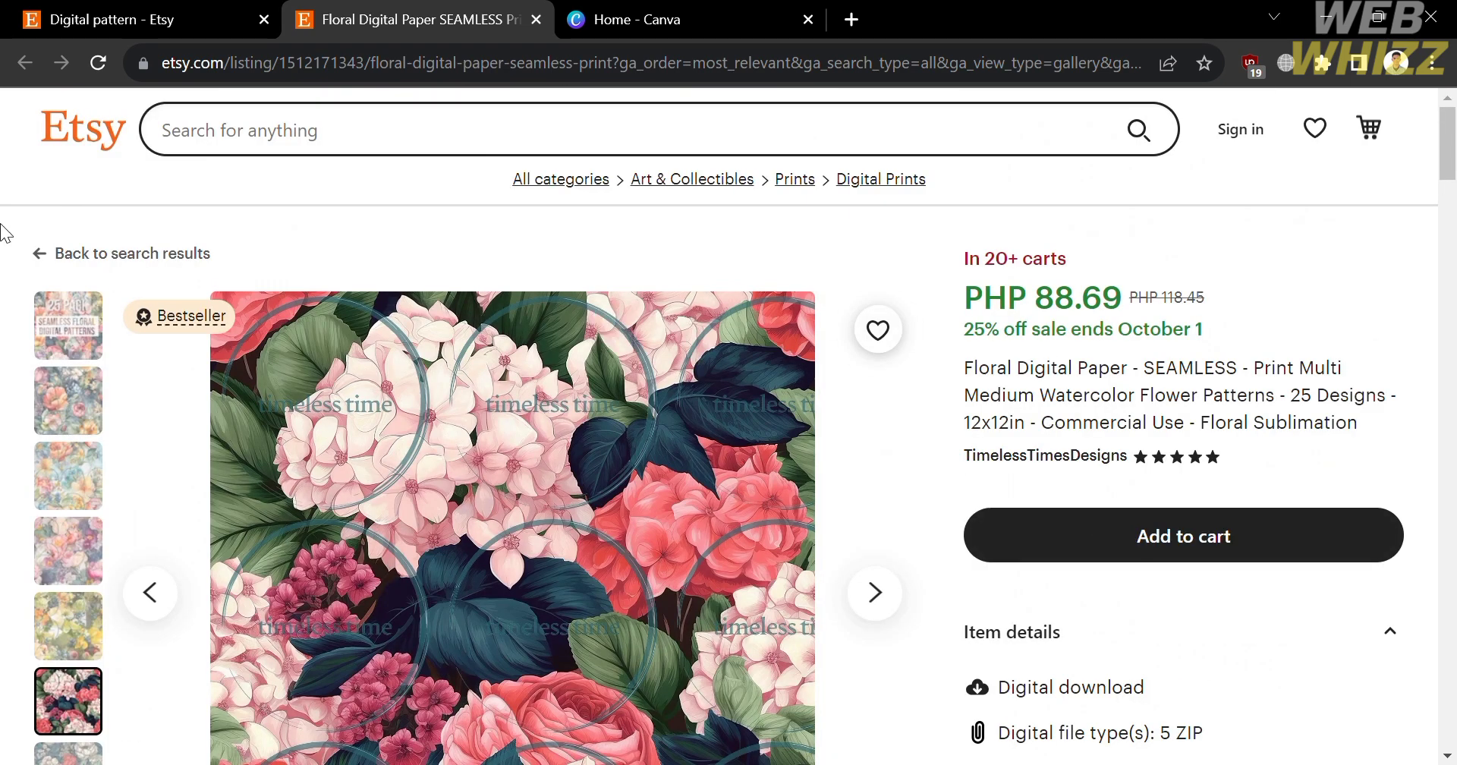
Return to the Etsy "digital pattern" search results and look at the Floral Digital Paper listing among the neighbouring products
{"action": "left_click", "coordinate": [41, 260]}
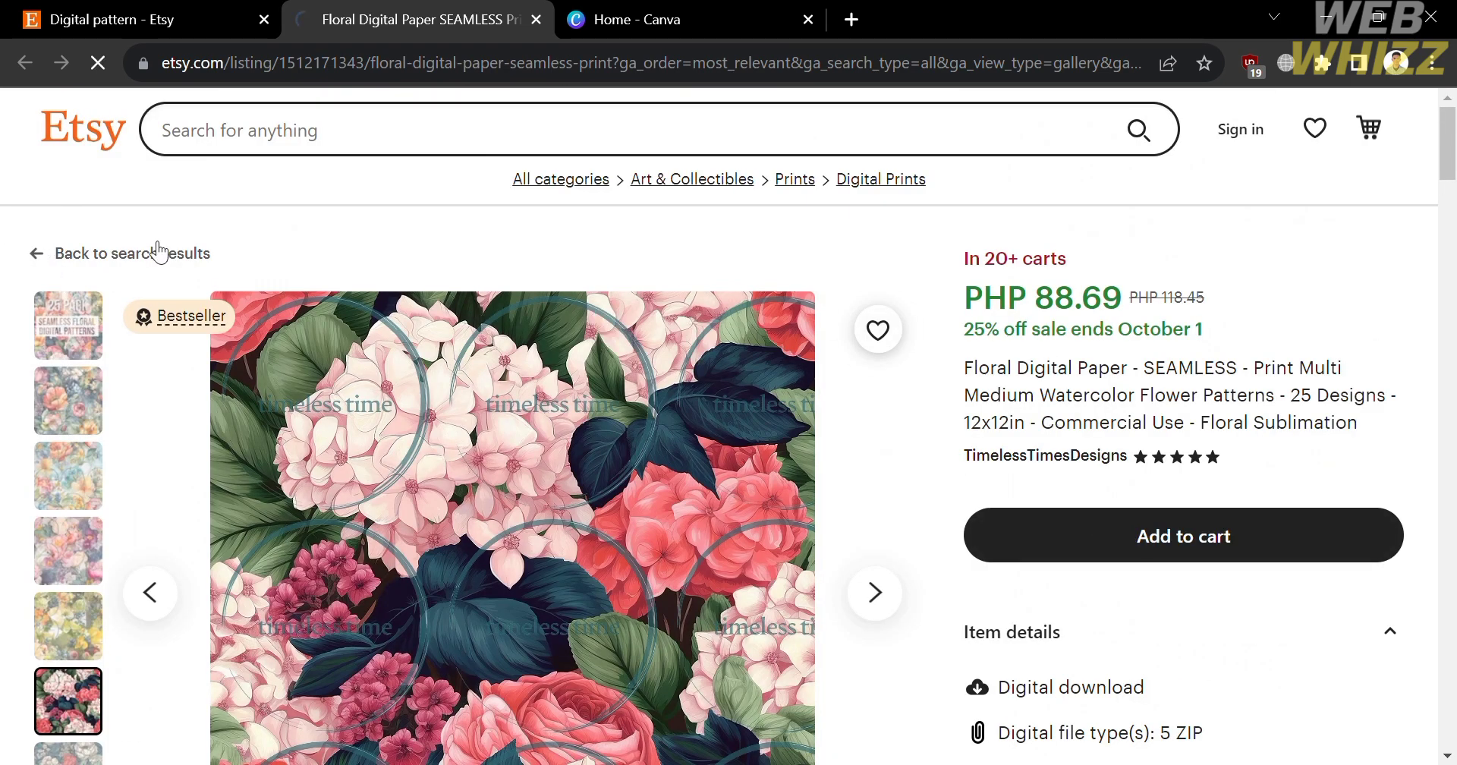
{"action": "left_click", "coordinate": [215, 34]}
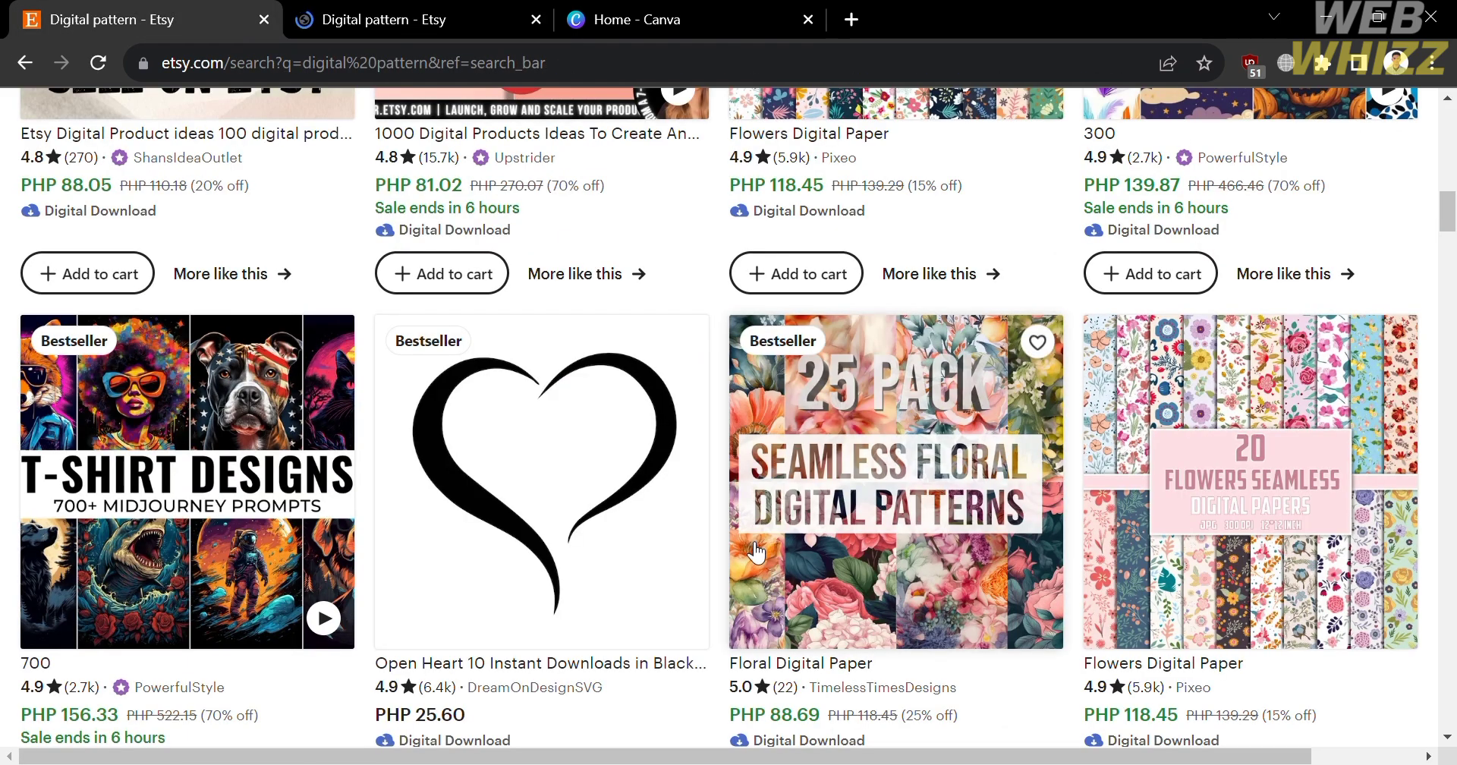
{"action": "scroll", "coordinate": [221, 394], "scroll_direction": "down", "scroll_amount": 2}
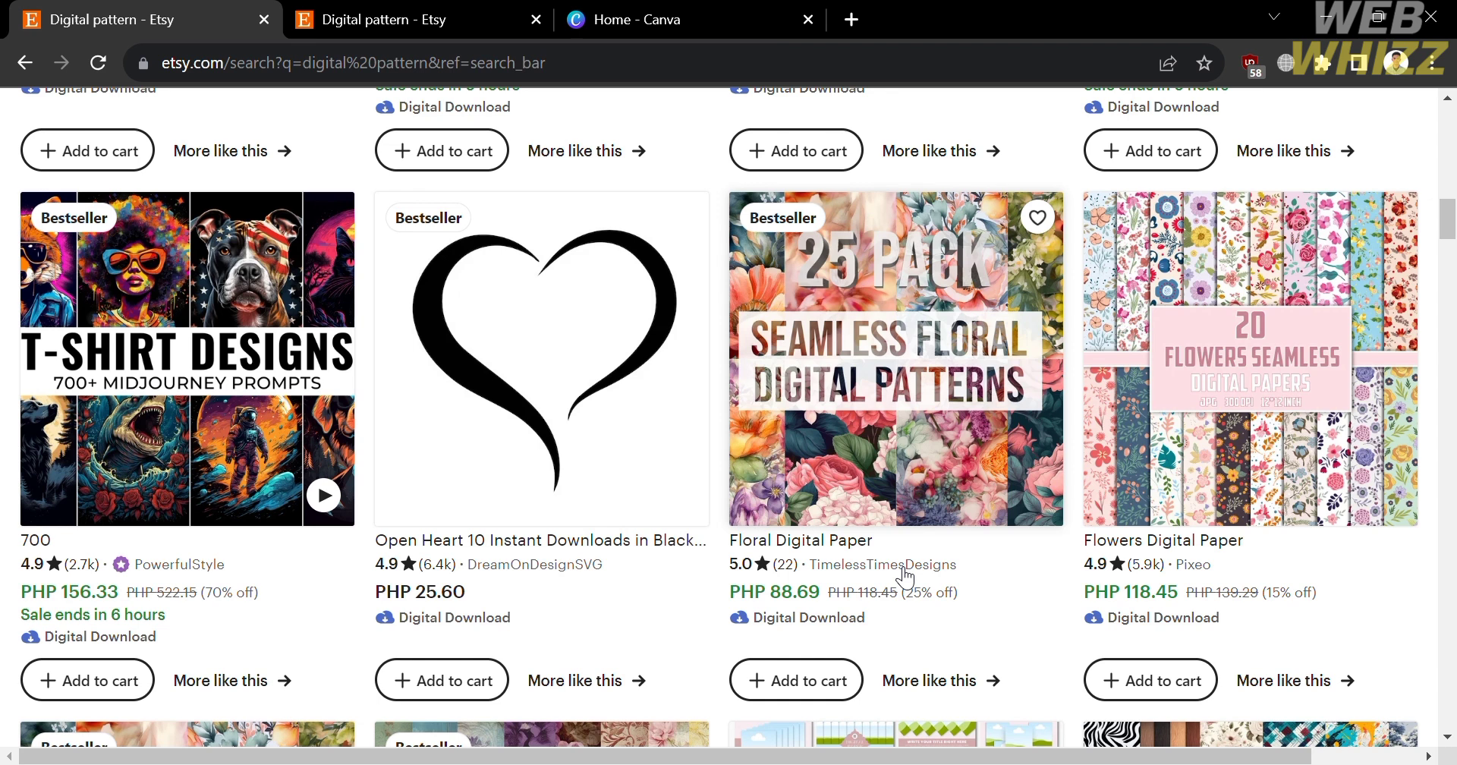
Switch to Canva and view the custom size options for a new design, closing them without creating anything
{"action": "left_click", "coordinate": [657, 10]}
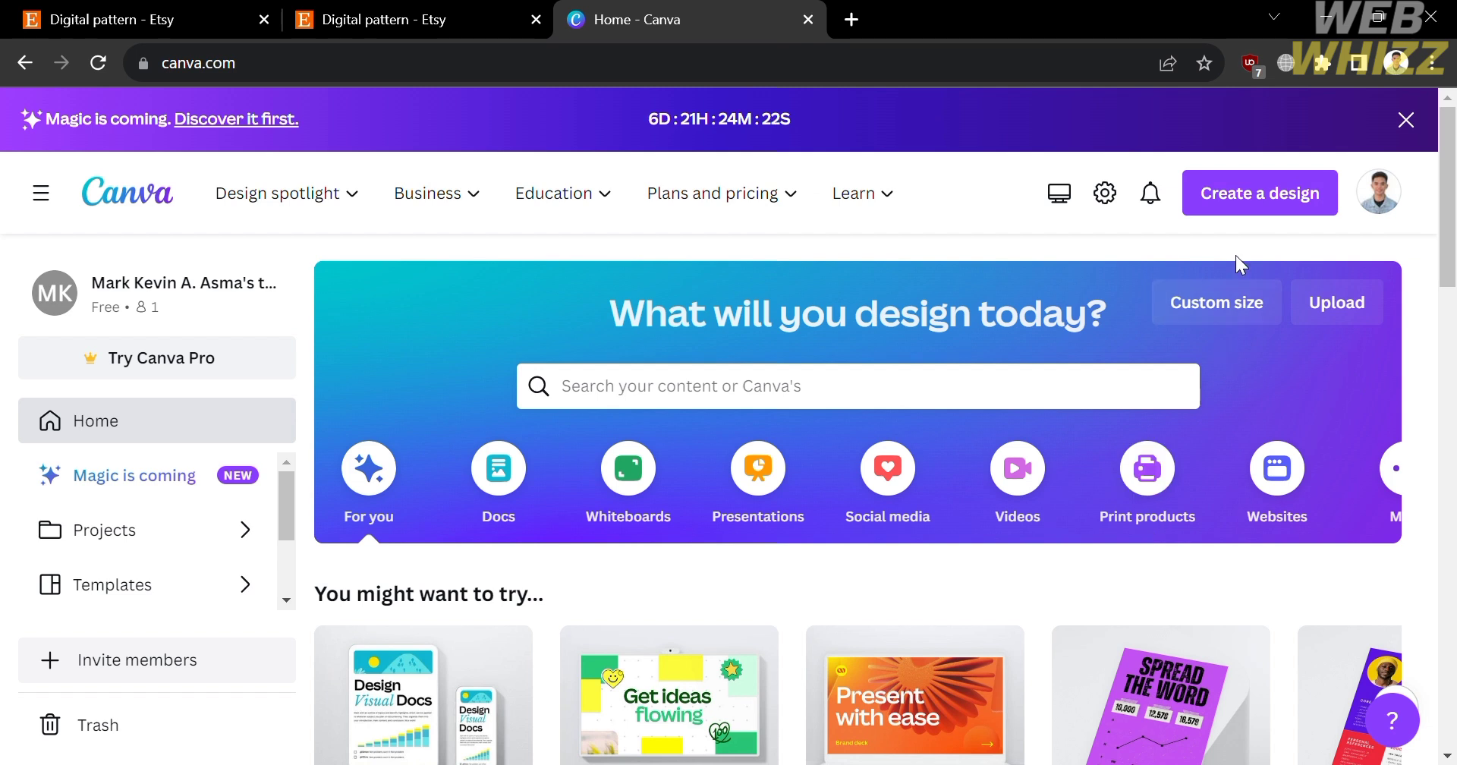
{"action": "left_click", "coordinate": [1246, 315]}
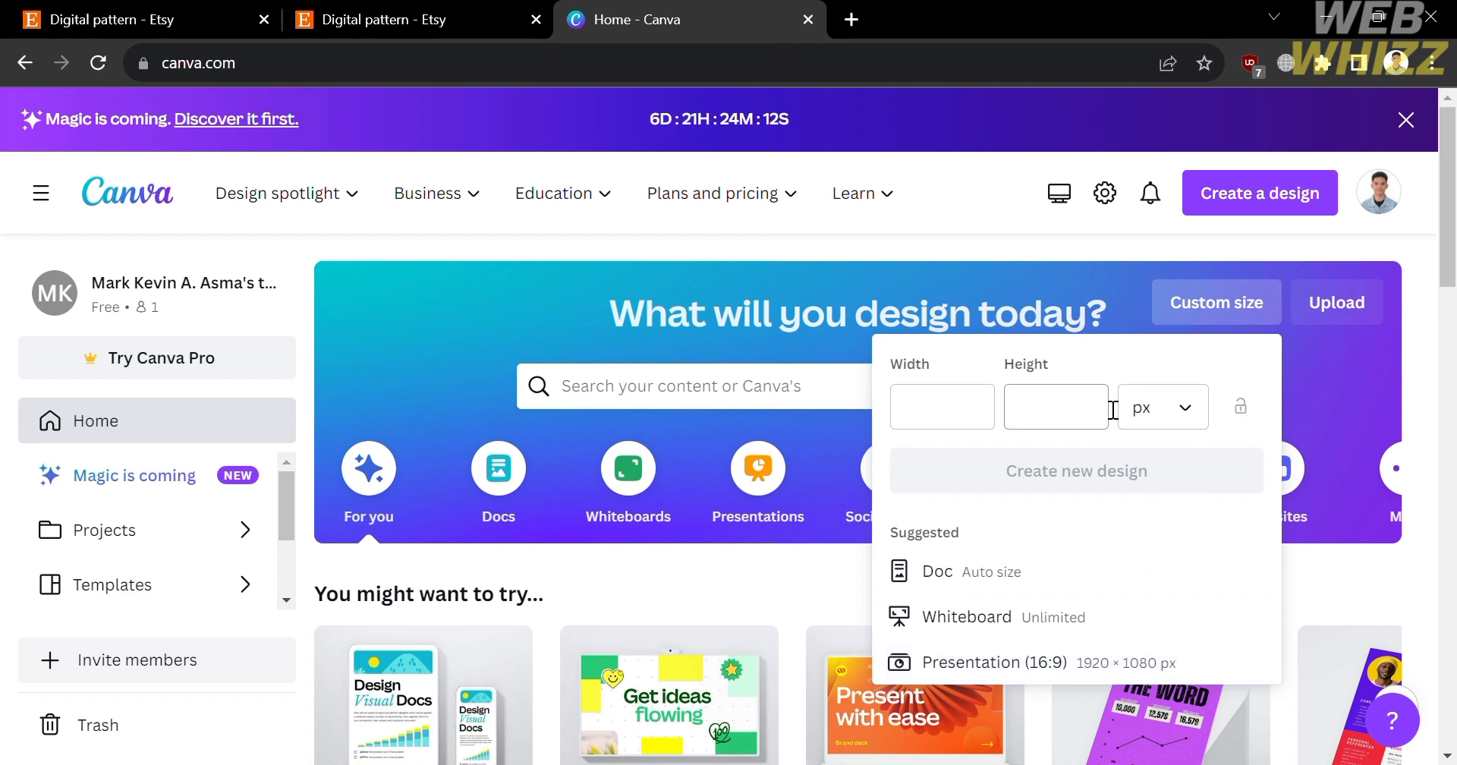
{"action": "left_click", "coordinate": [1333, 560]}
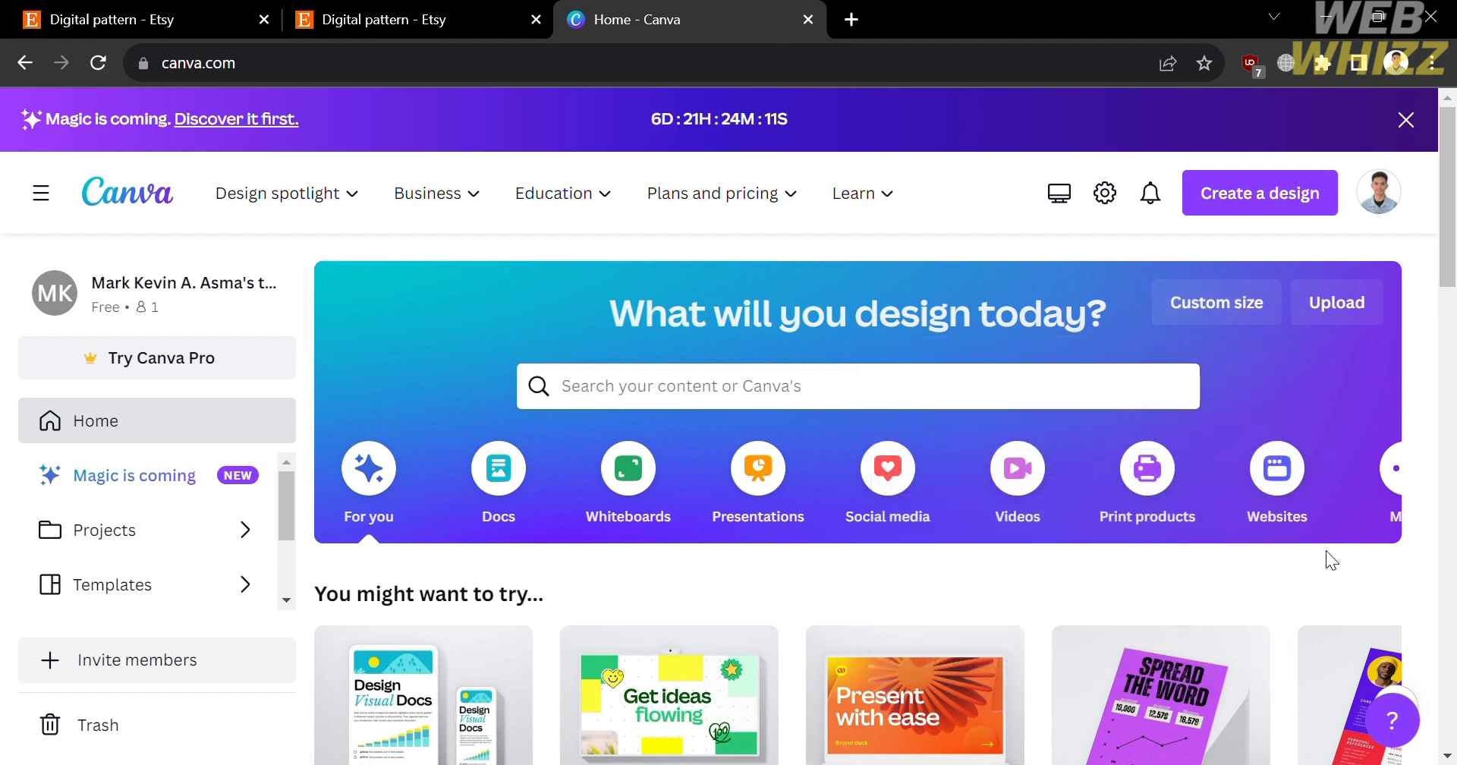
Search Canva's templates for "digital pattern" using the recent search
{"action": "left_click", "coordinate": [750, 402]}
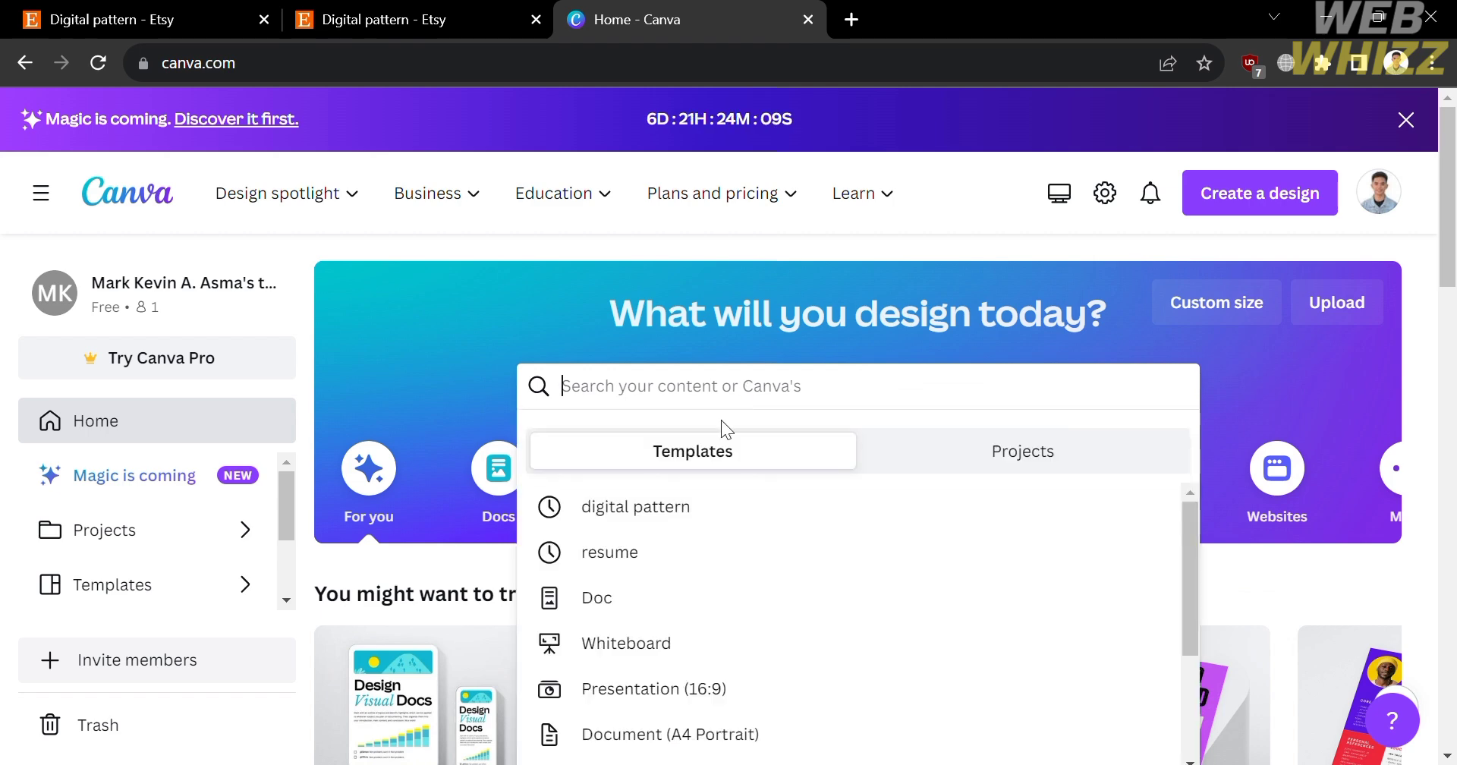
{"action": "left_click", "coordinate": [722, 503]}
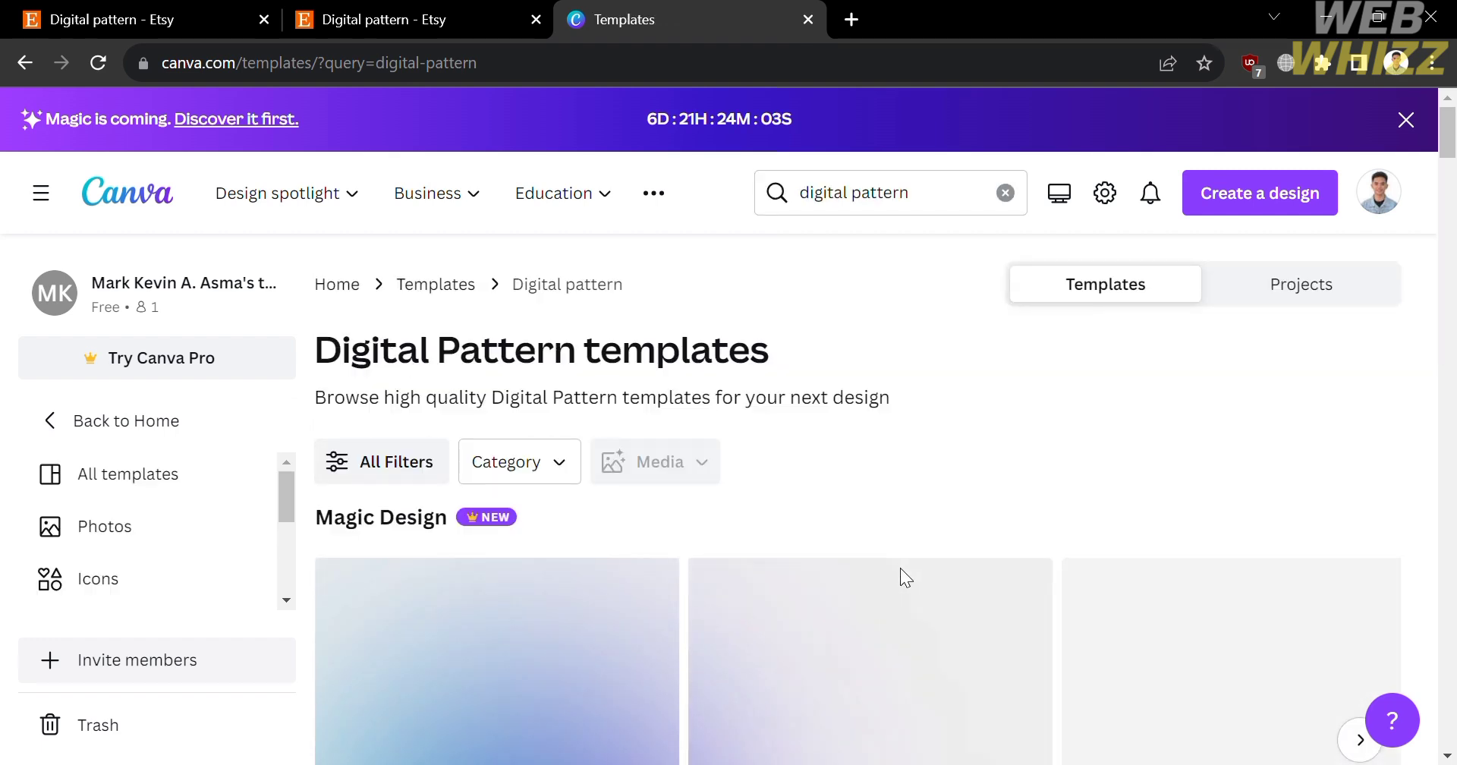
Browse the Digital Pattern templates to examine which ready-made pattern designs are offered
{"action": "scroll", "coordinate": [900, 567], "scroll_direction": "down", "scroll_amount": 5}
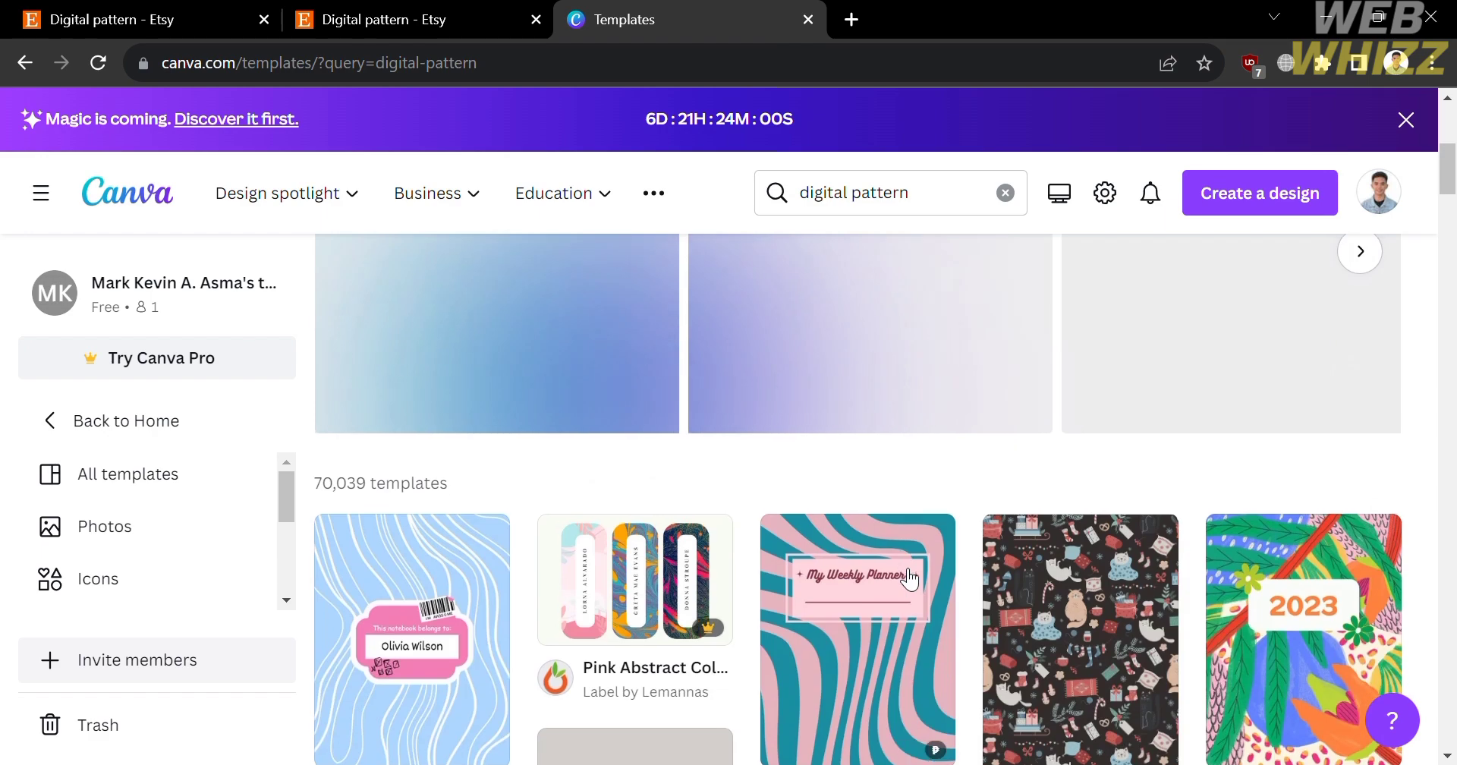
{"action": "scroll", "coordinate": [911, 579], "scroll_direction": "down", "scroll_amount": 6}
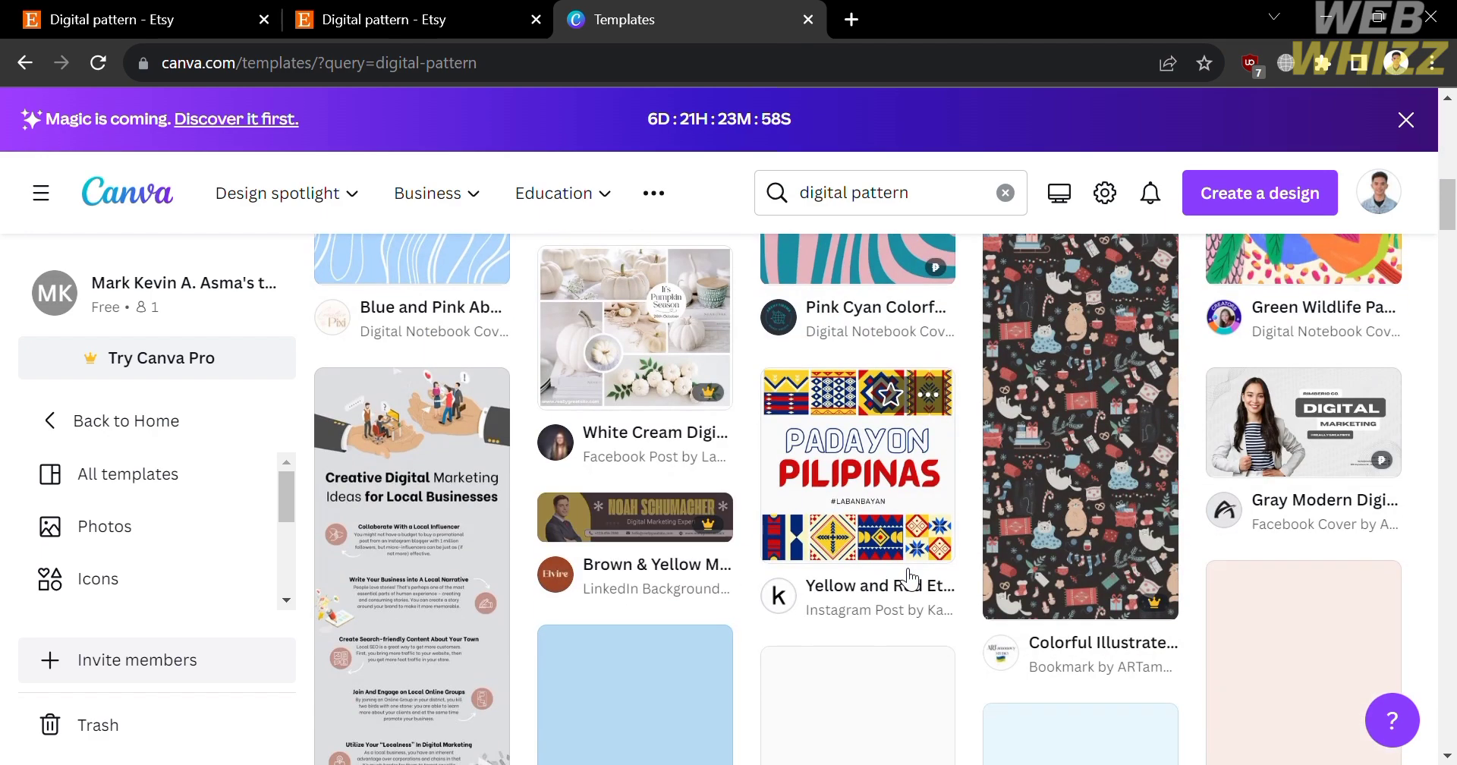
{"action": "scroll", "coordinate": [1035, 266], "scroll_direction": "up", "scroll_amount": 4}
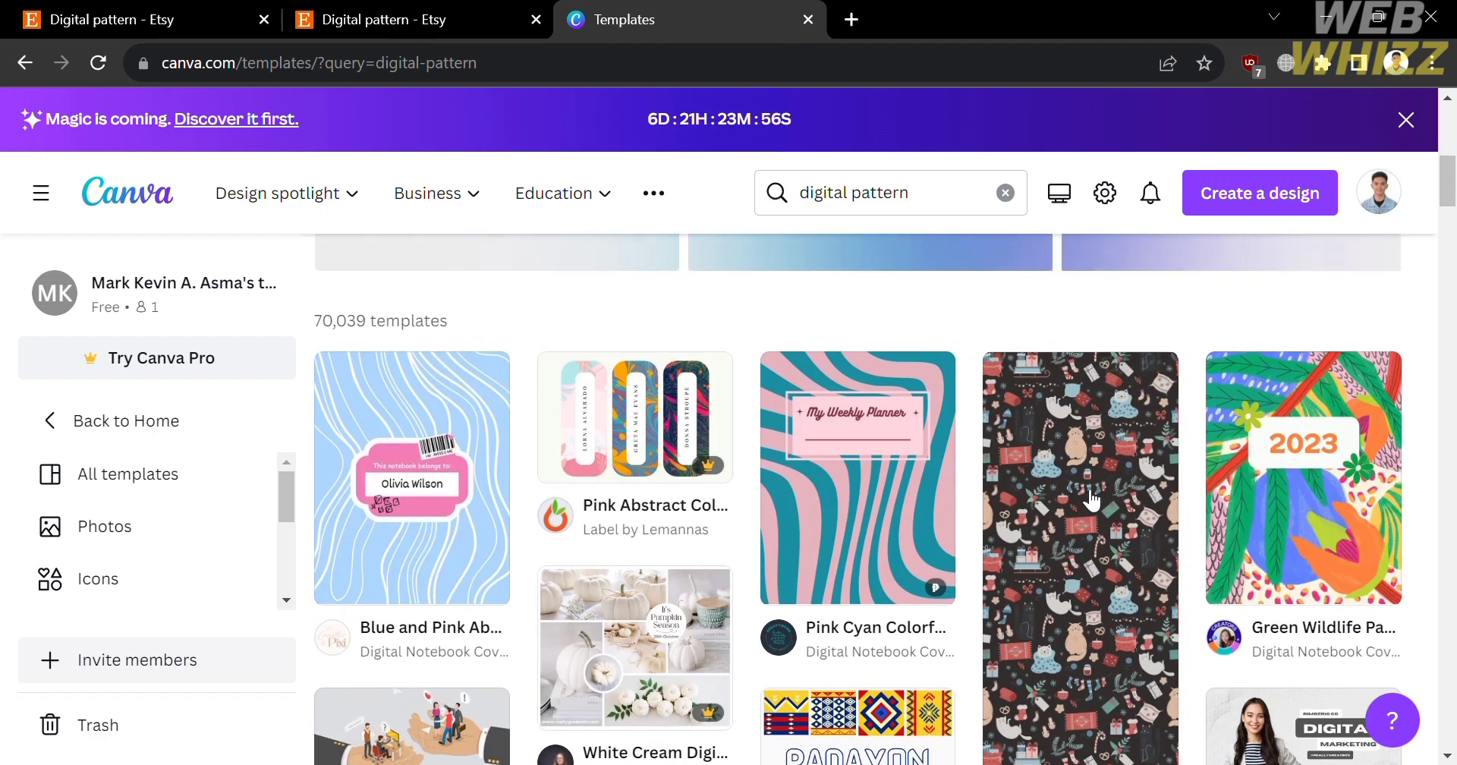
{"action": "scroll", "coordinate": [1090, 489], "scroll_direction": "up", "scroll_amount": 3}
{"action": "scroll", "coordinate": [1281, 671], "scroll_direction": "down", "scroll_amount": 7}
{"action": "scroll", "coordinate": [1281, 671], "scroll_direction": "down", "scroll_amount": 12}
{"action": "scroll", "coordinate": [1282, 676], "scroll_direction": "up", "scroll_amount": 3}
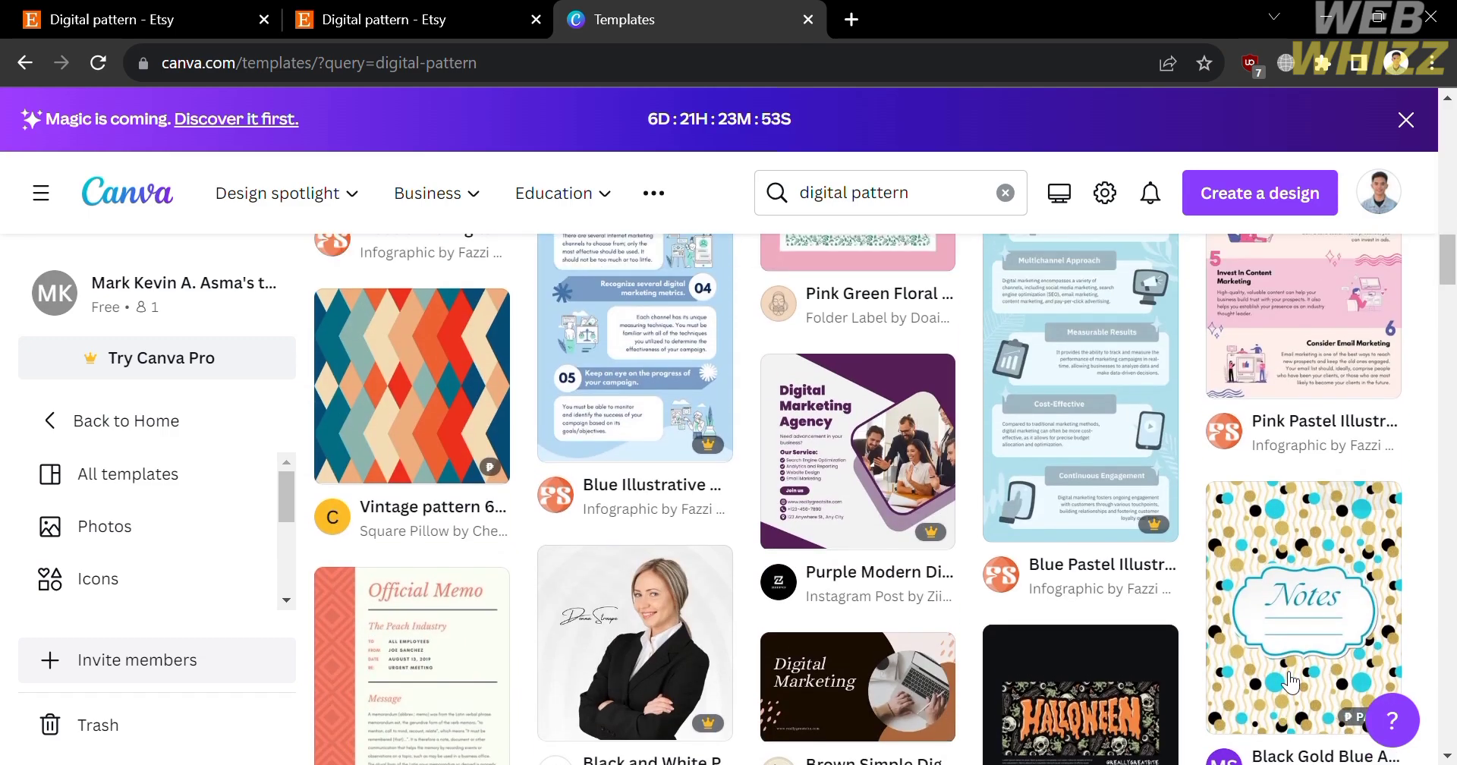
{"action": "scroll", "coordinate": [1289, 680], "scroll_direction": "down", "scroll_amount": 6}
{"action": "scroll", "coordinate": [1287, 680], "scroll_direction": "down", "scroll_amount": 5}
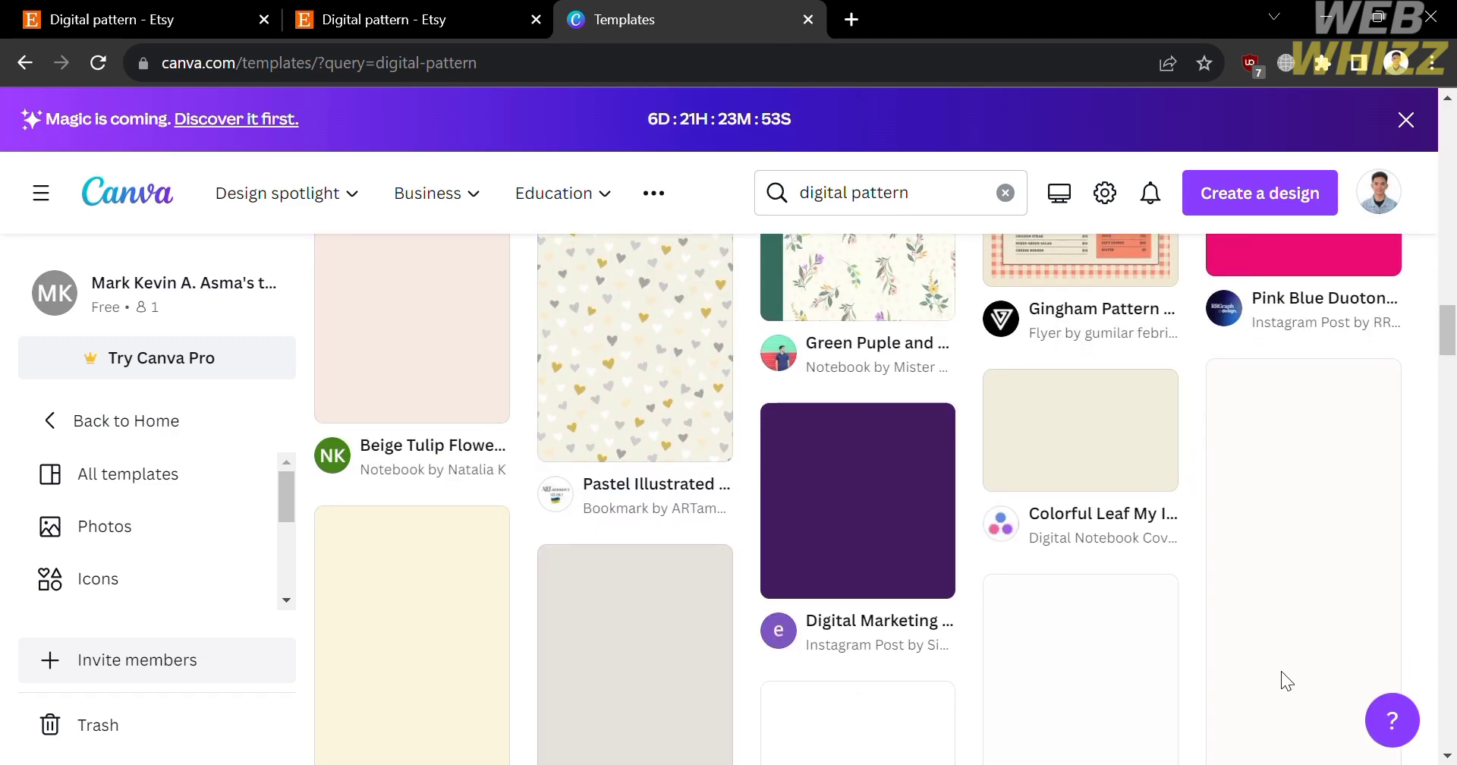
{"action": "scroll", "coordinate": [901, 521], "scroll_direction": "up", "scroll_amount": 6}
{"action": "scroll", "coordinate": [895, 513], "scroll_direction": "up", "scroll_amount": 1}
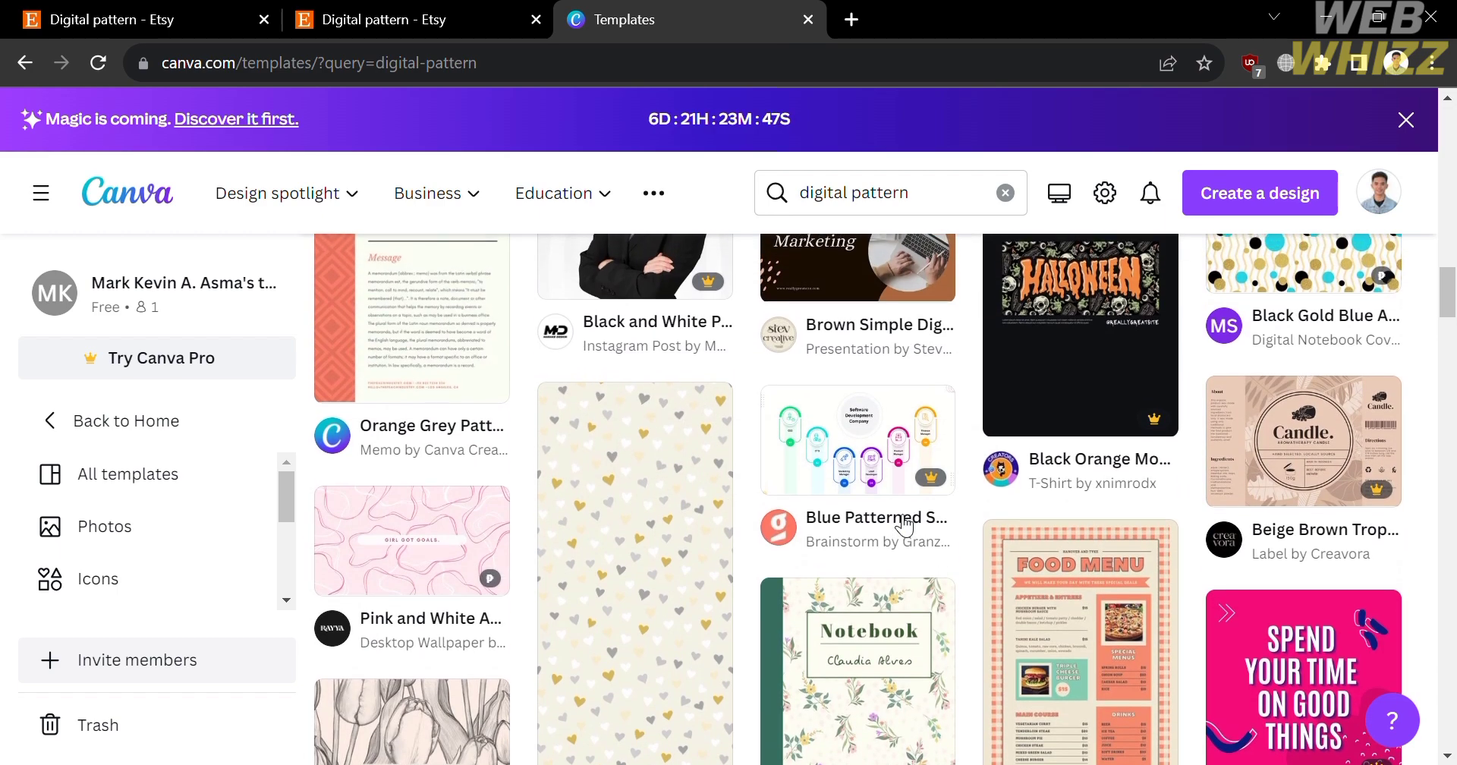
{"action": "scroll", "coordinate": [904, 524], "scroll_direction": "up", "scroll_amount": 5}
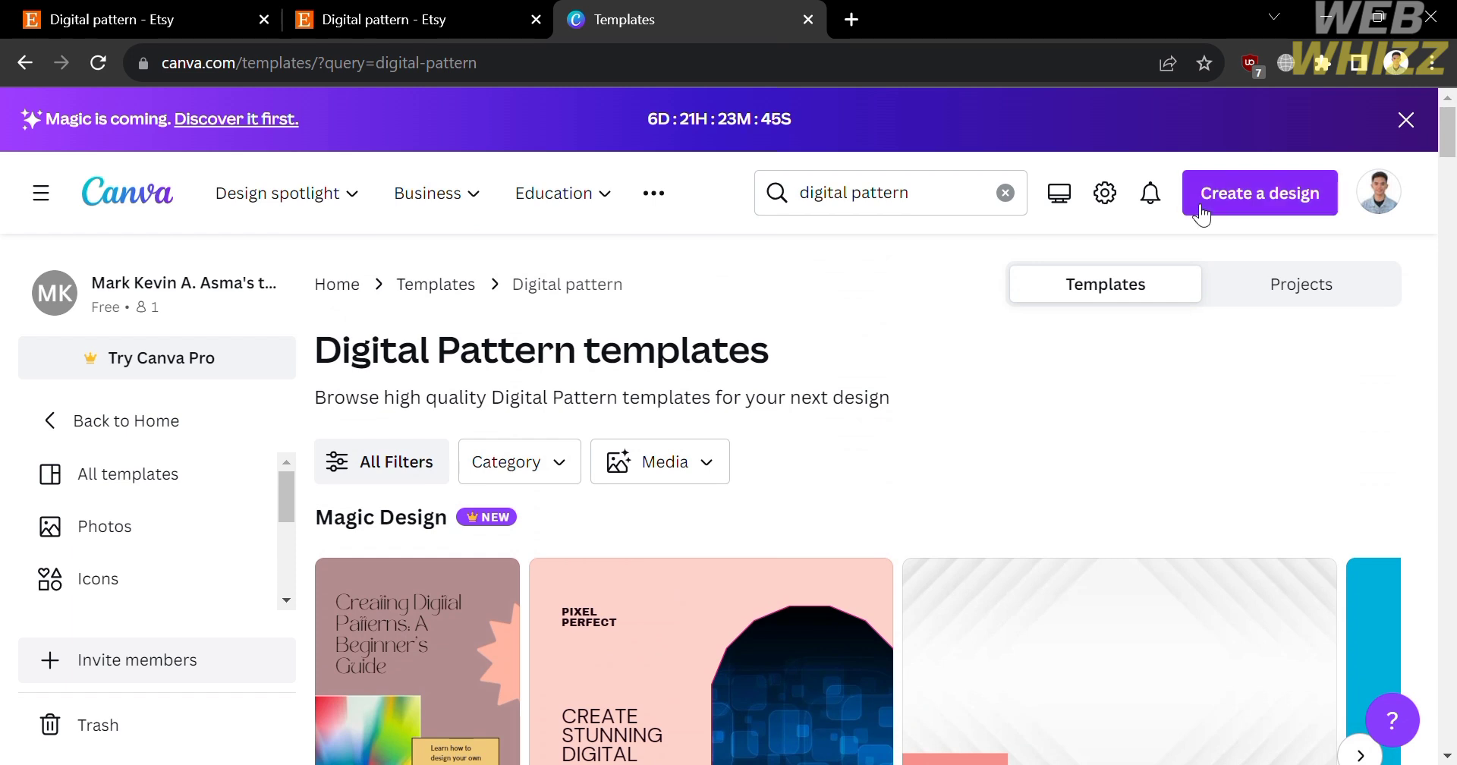
Create a new blank Presentation (16:9) design
{"action": "left_click", "coordinate": [1263, 201]}
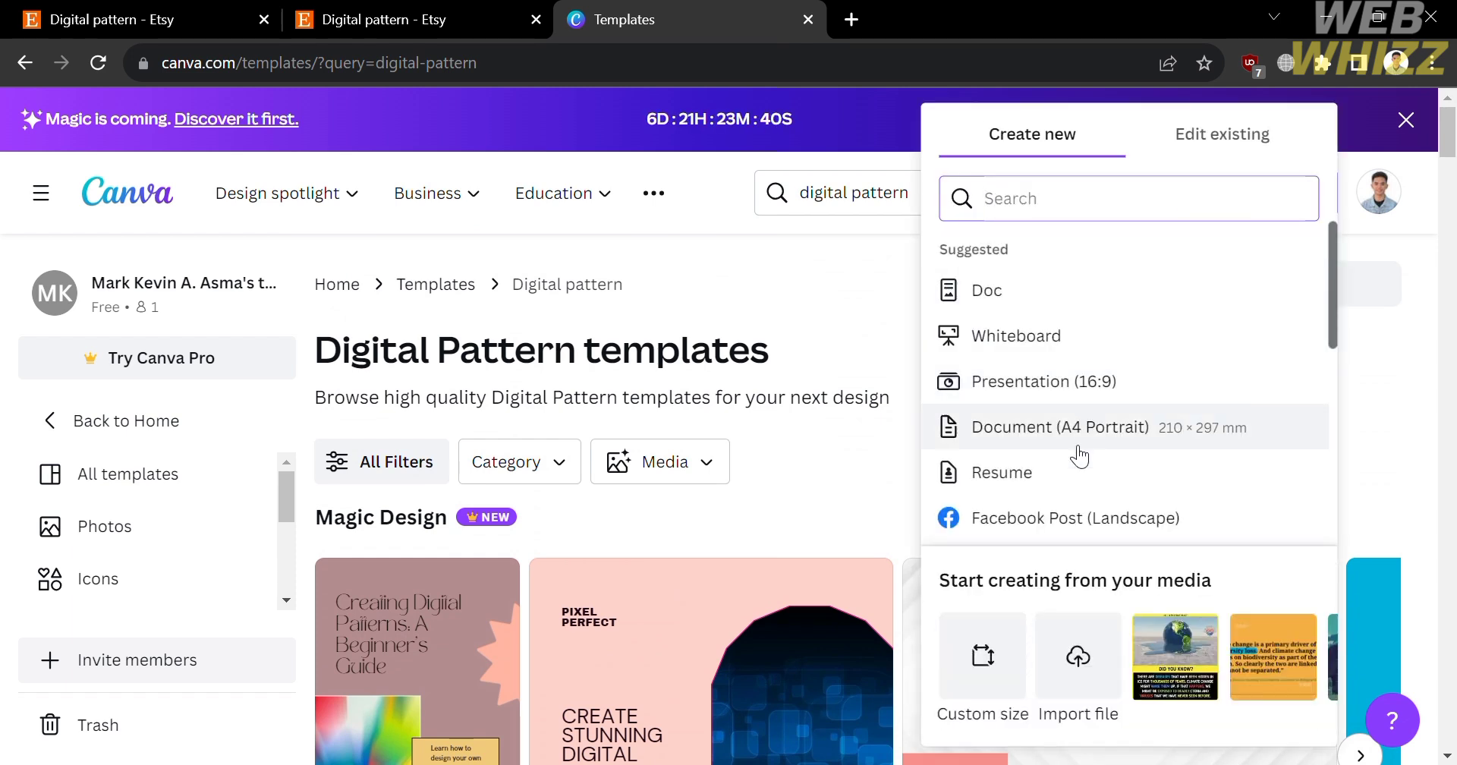
{"action": "left_click", "coordinate": [1074, 382]}
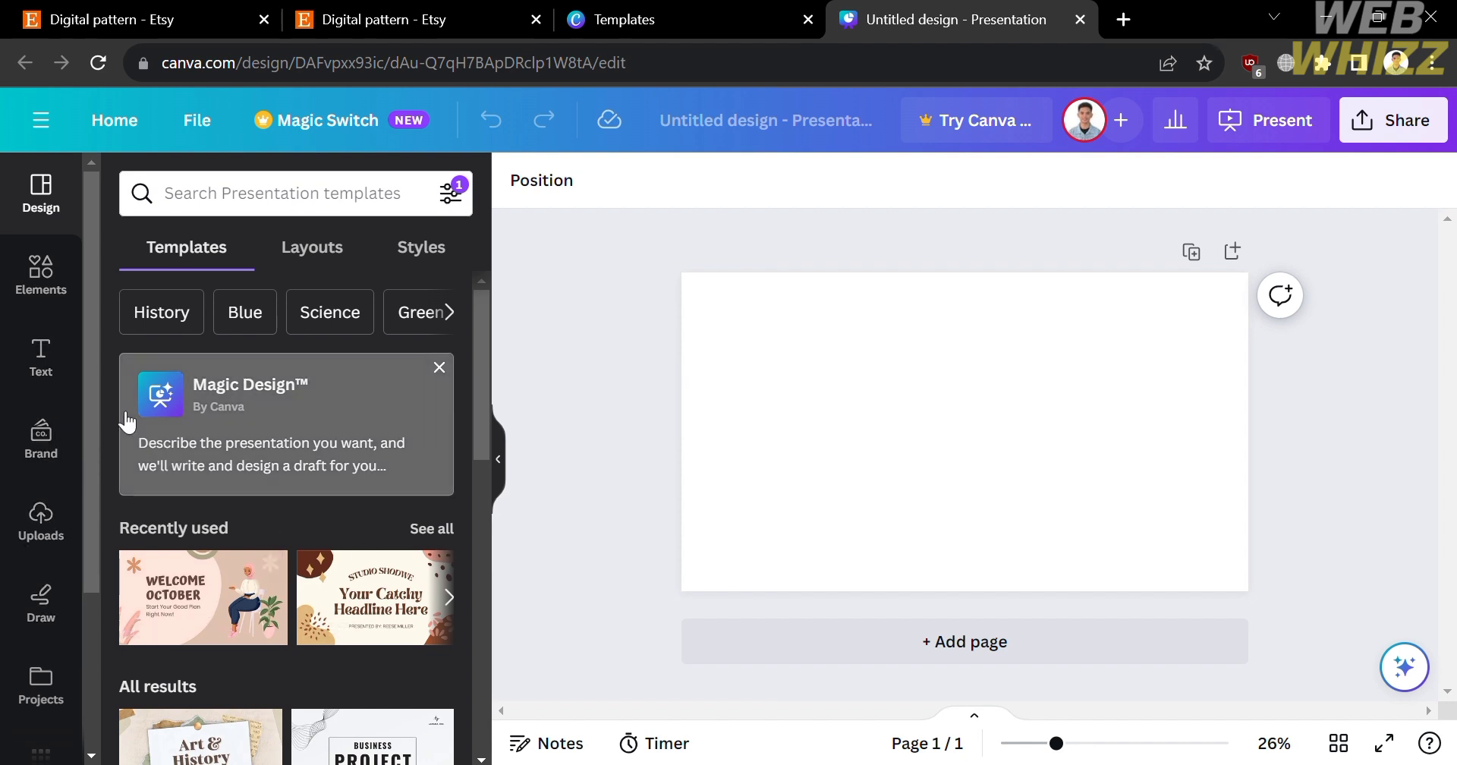
Search the design elements for "grass" and limit the results to graphics
{"action": "left_click", "coordinate": [38, 307]}
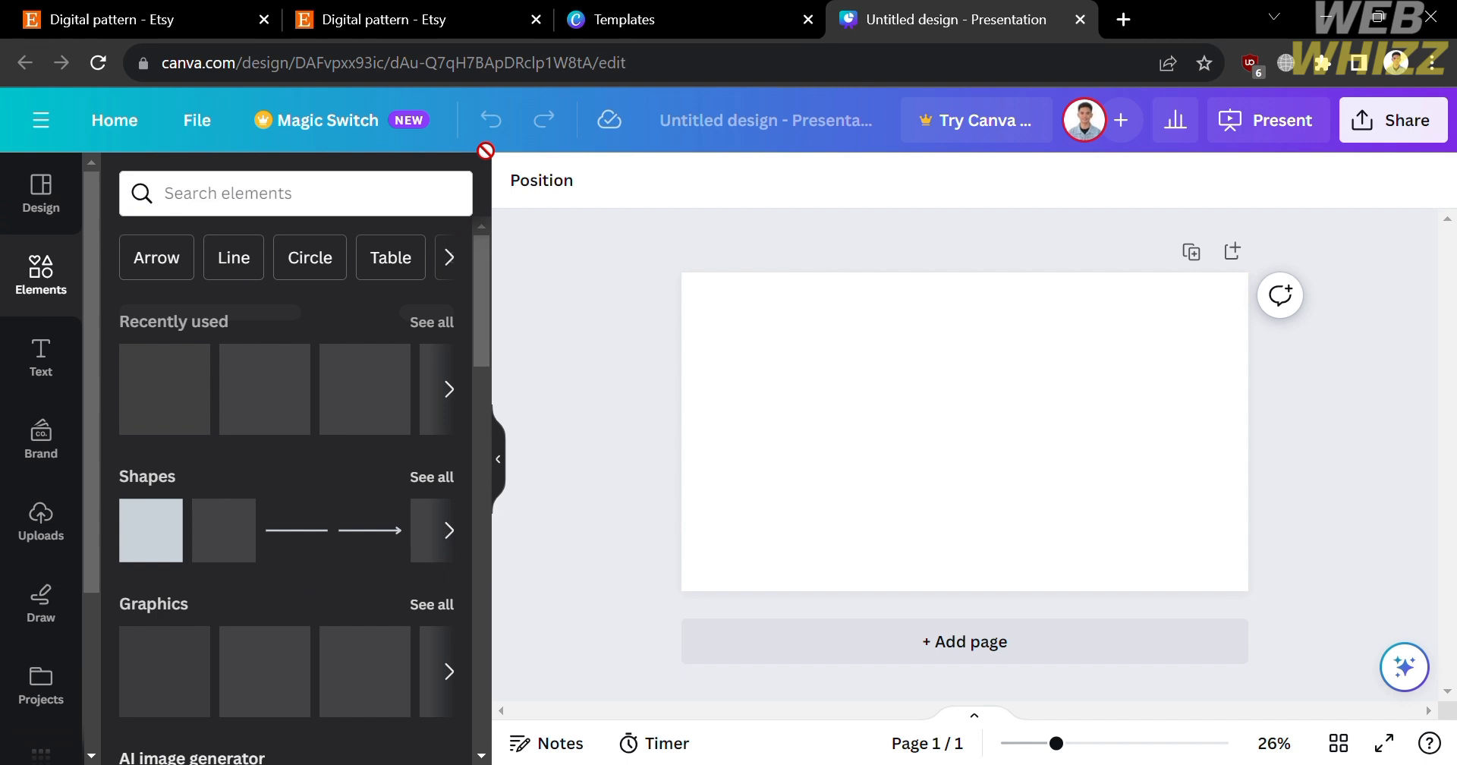
{"action": "left_click", "coordinate": [402, 195]}
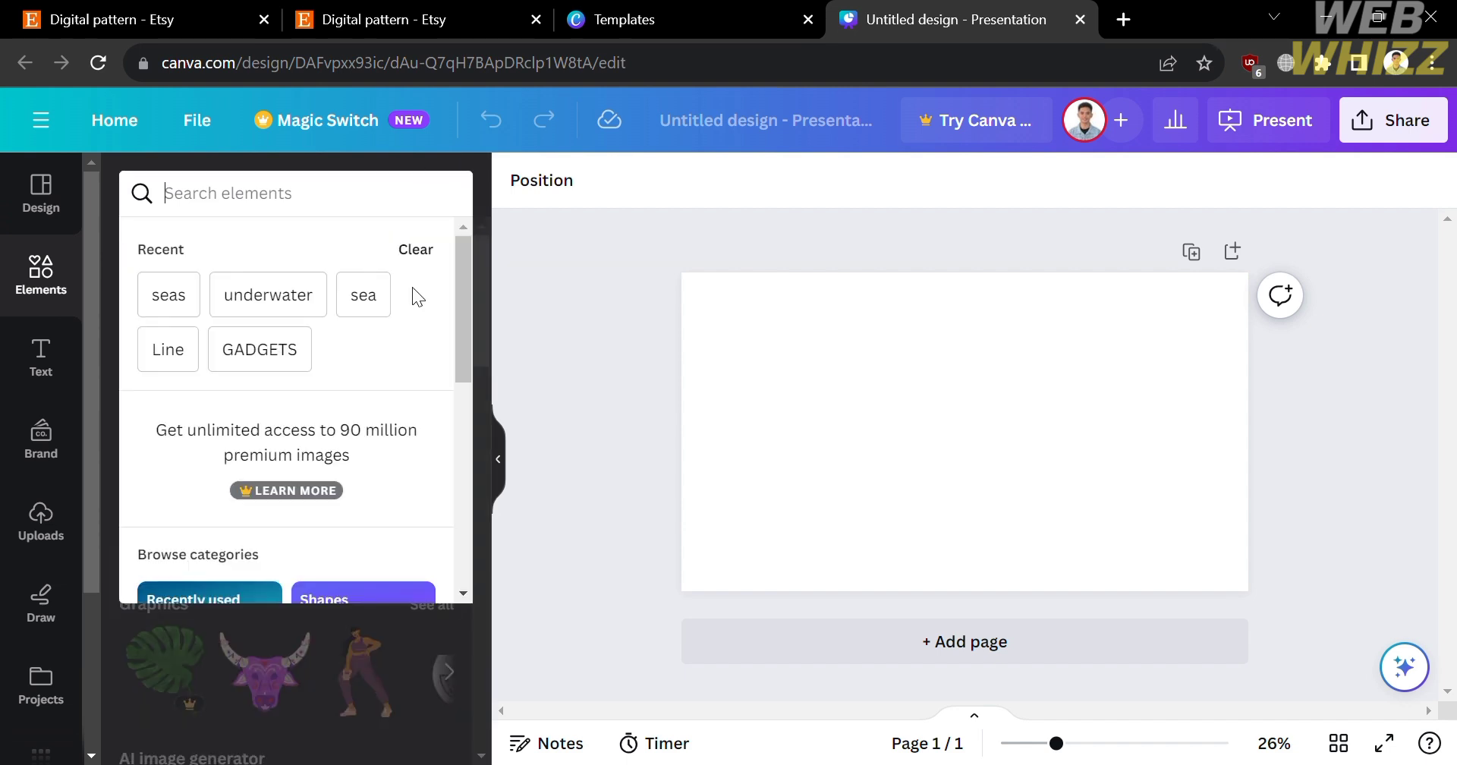
{"action": "type", "text": "grass"}
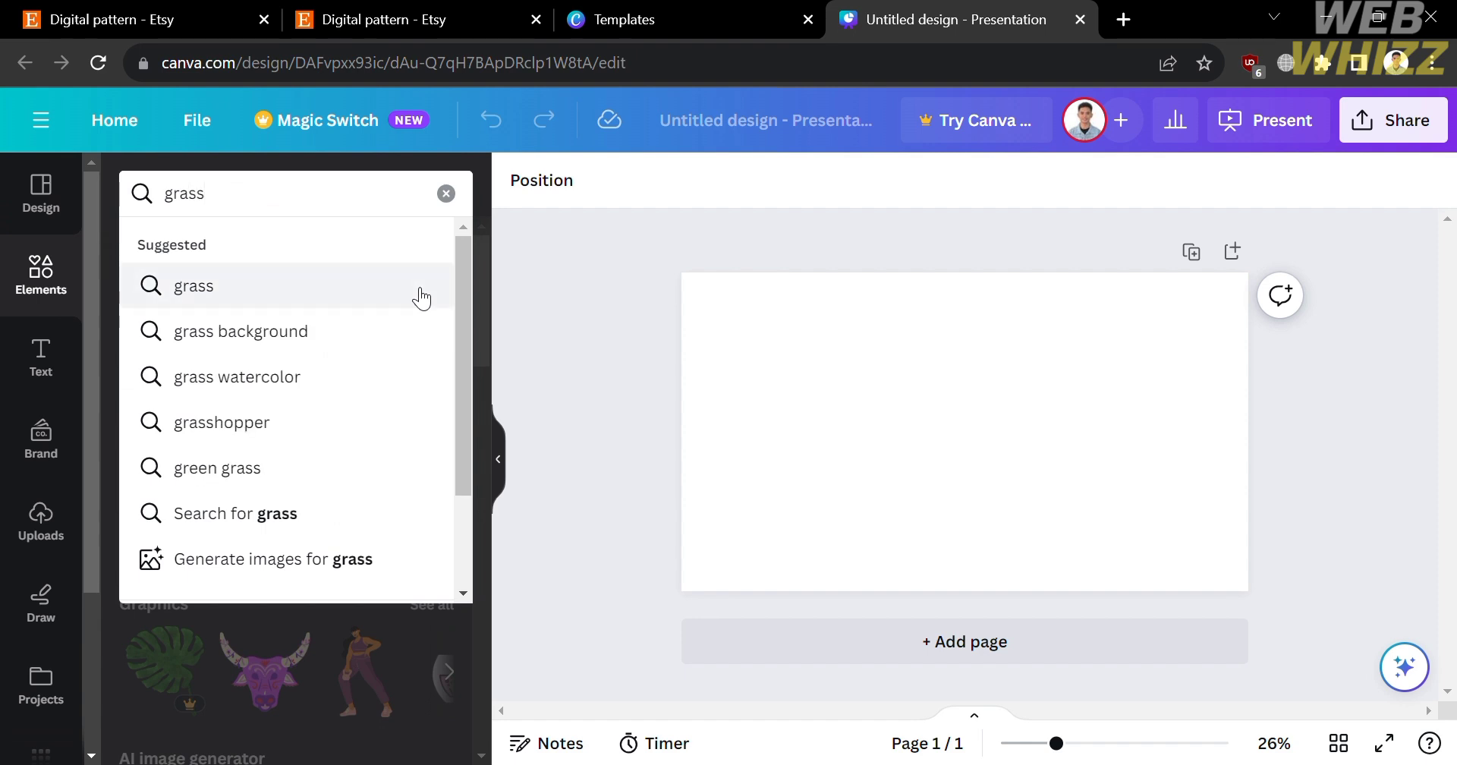
{"action": "left_click", "coordinate": [420, 291]}
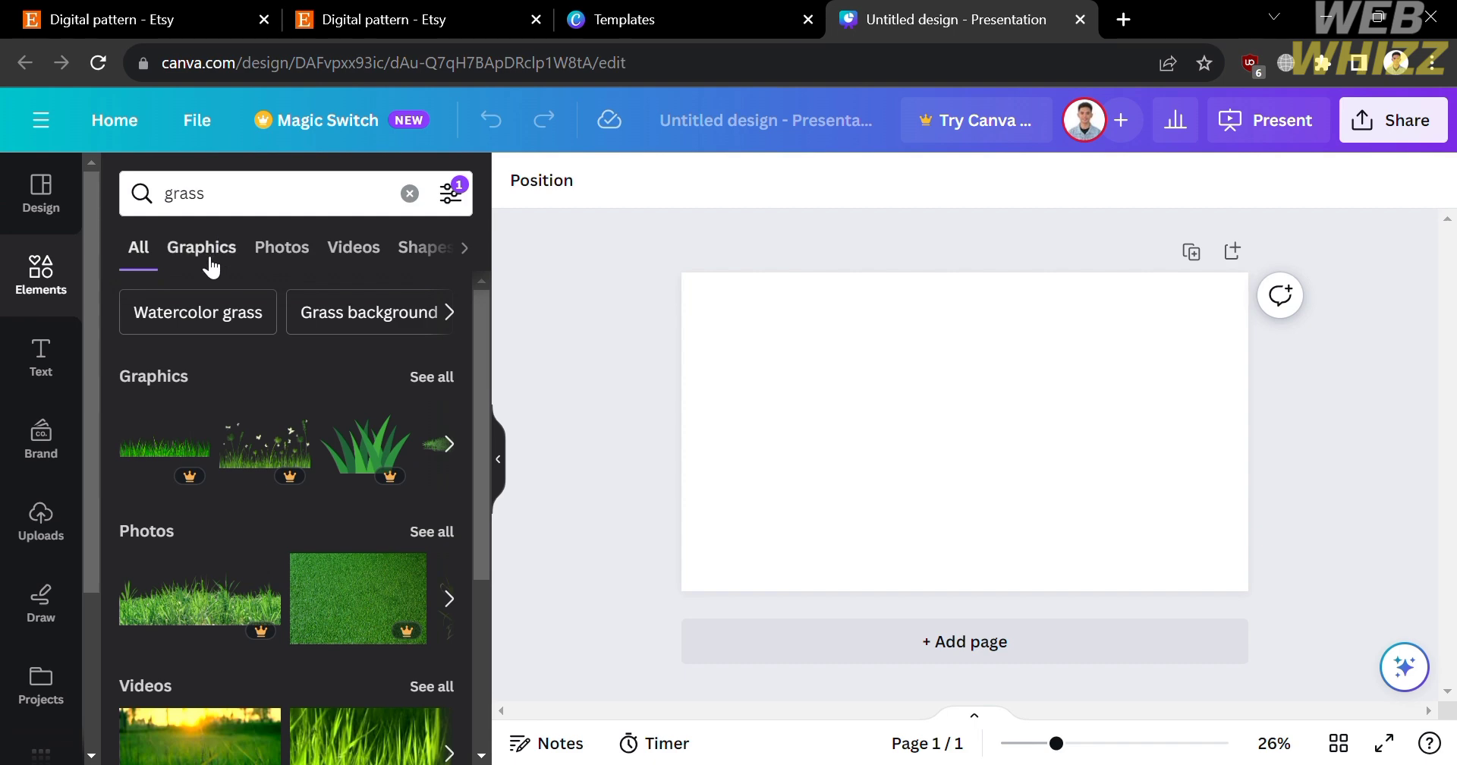
{"action": "scroll", "coordinate": [255, 495], "scroll_direction": "down", "scroll_amount": 4}
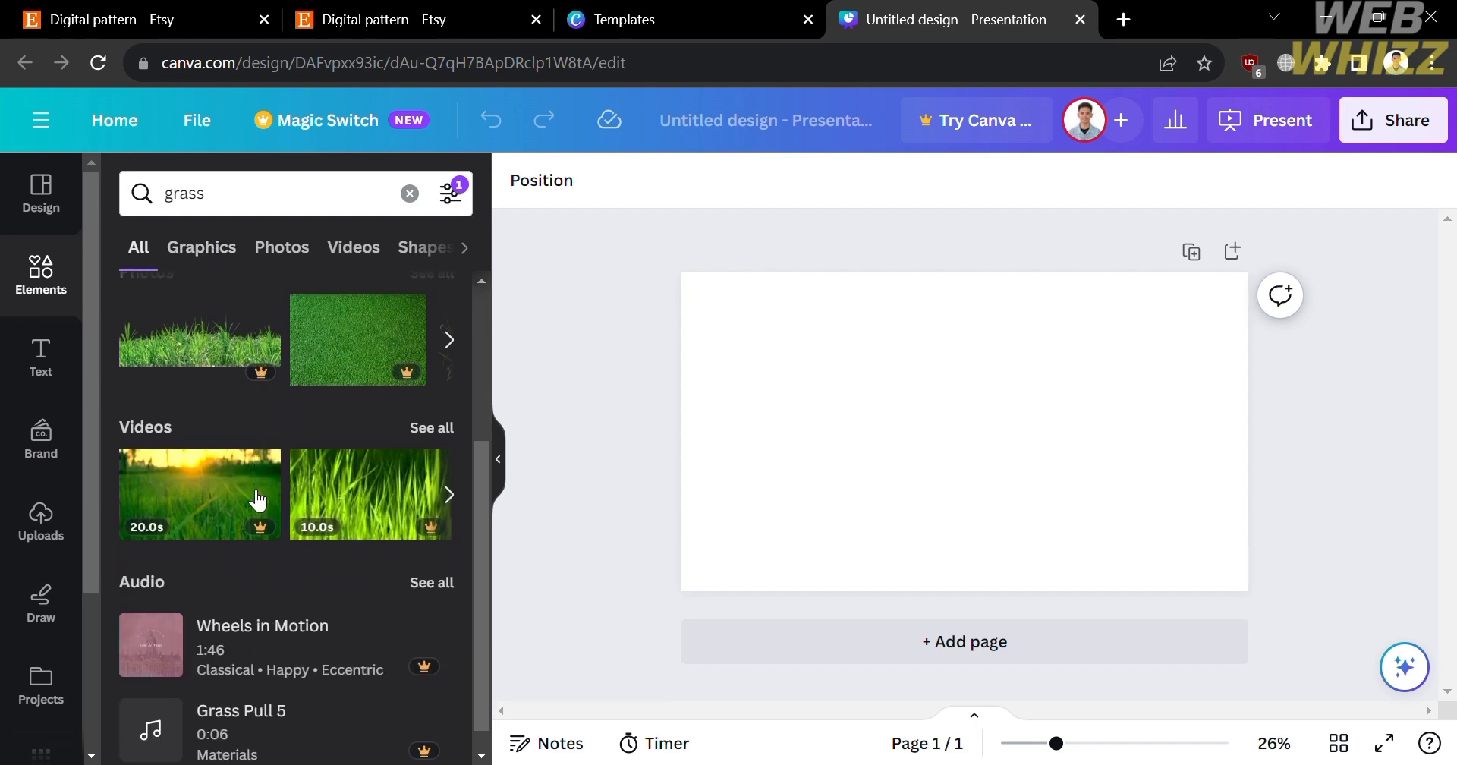
{"action": "scroll", "coordinate": [255, 495], "scroll_direction": "up", "scroll_amount": 4}
{"action": "left_click", "coordinate": [222, 245]}
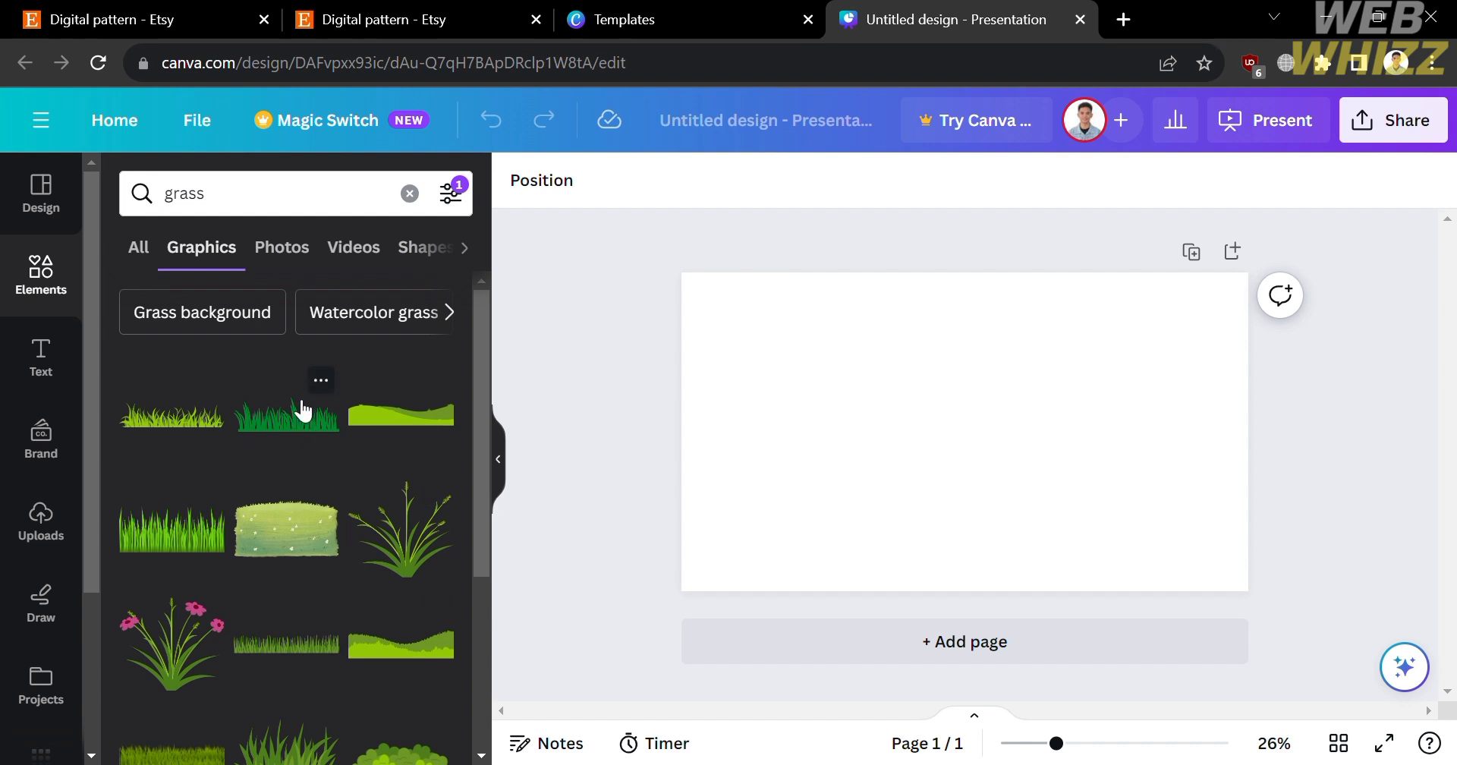
Add the flowering grass tuft graphic to the page and place it in the page's lower-left corner
{"action": "left_click", "coordinate": [412, 560]}
{"action": "left_click_drag", "start_coordinate": [993, 454], "coordinate": [781, 548]}
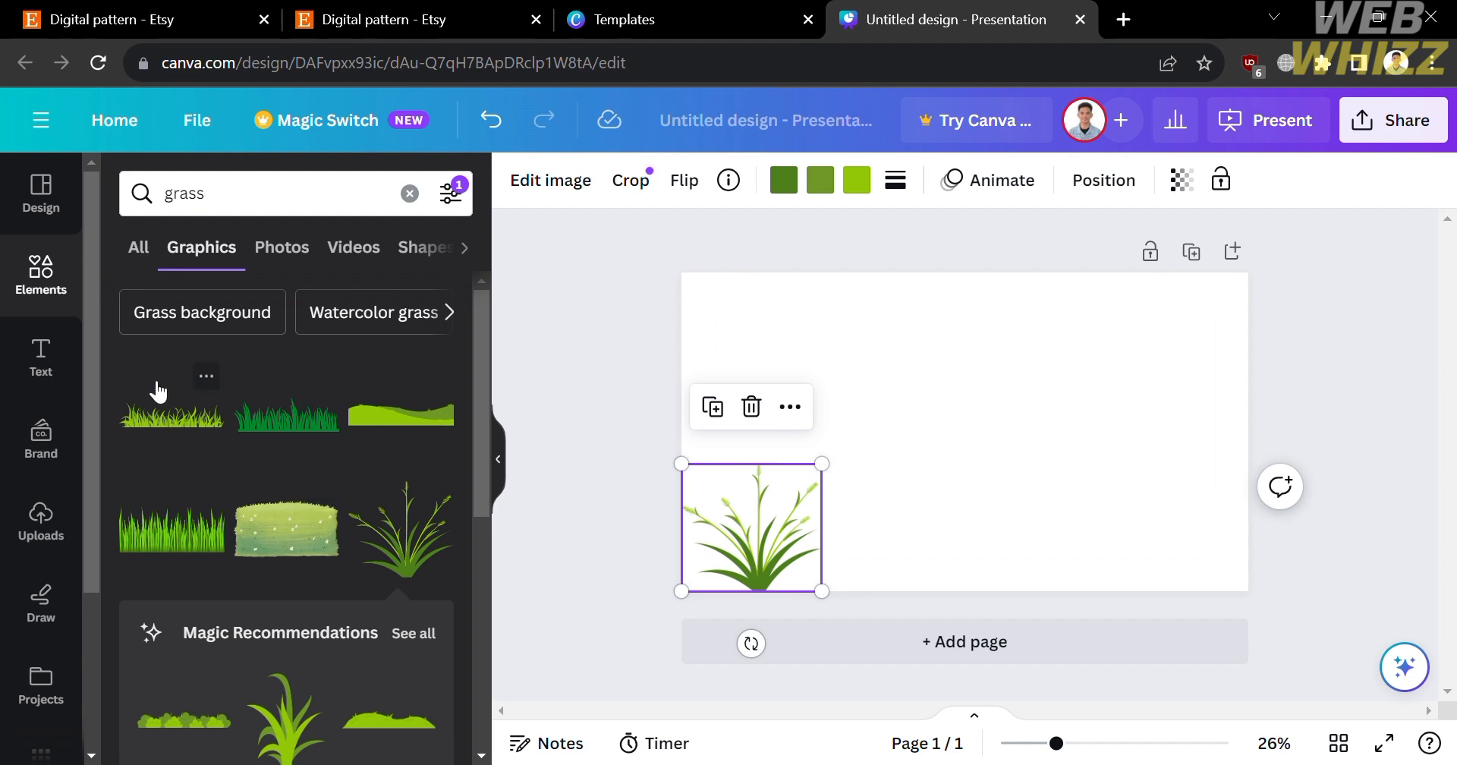
Search the elements for "Bee" and look through the graphics results
{"action": "left_click", "coordinate": [410, 193]}
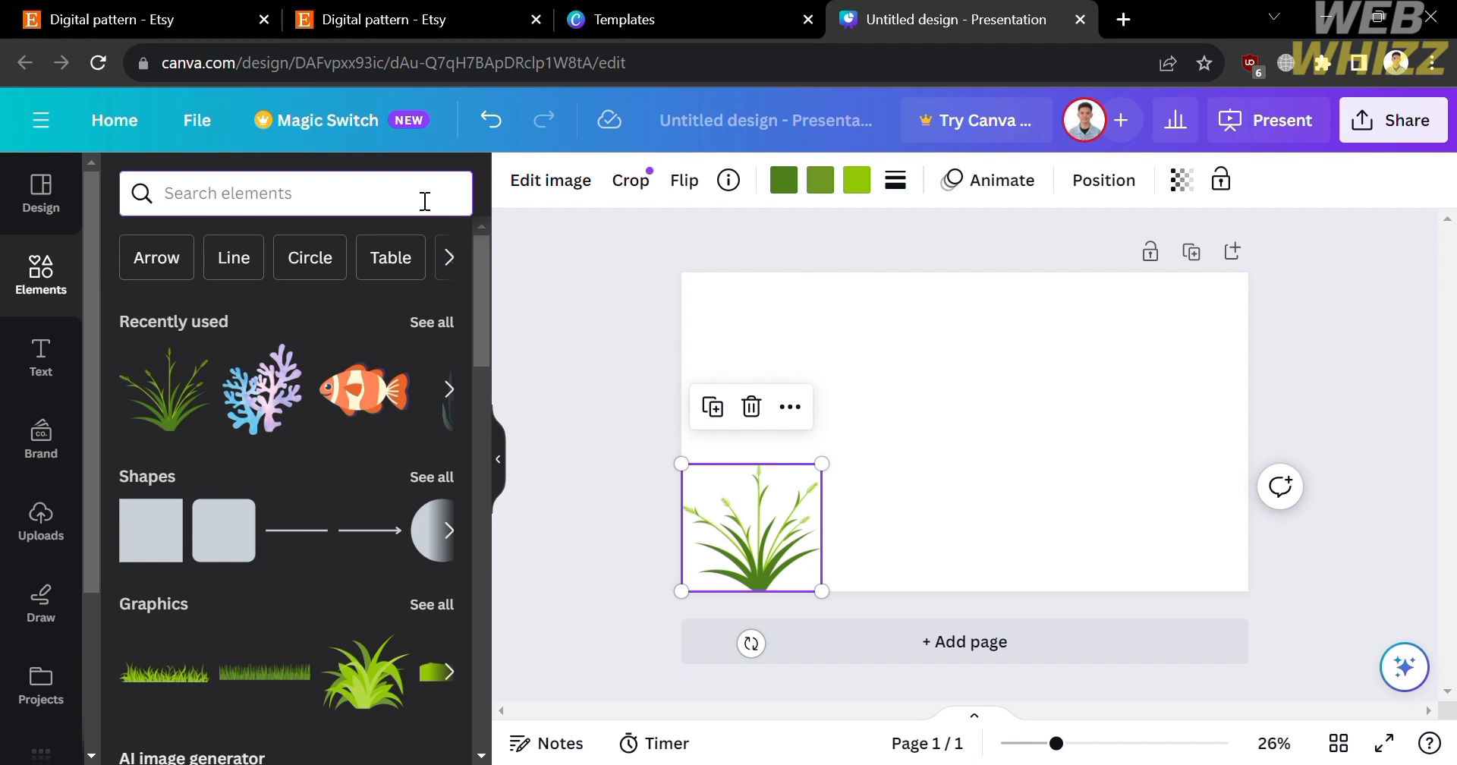
{"action": "type", "text": "Bee"}
{"action": "key", "text": "Return"}
{"action": "left_click", "coordinate": [199, 249]}
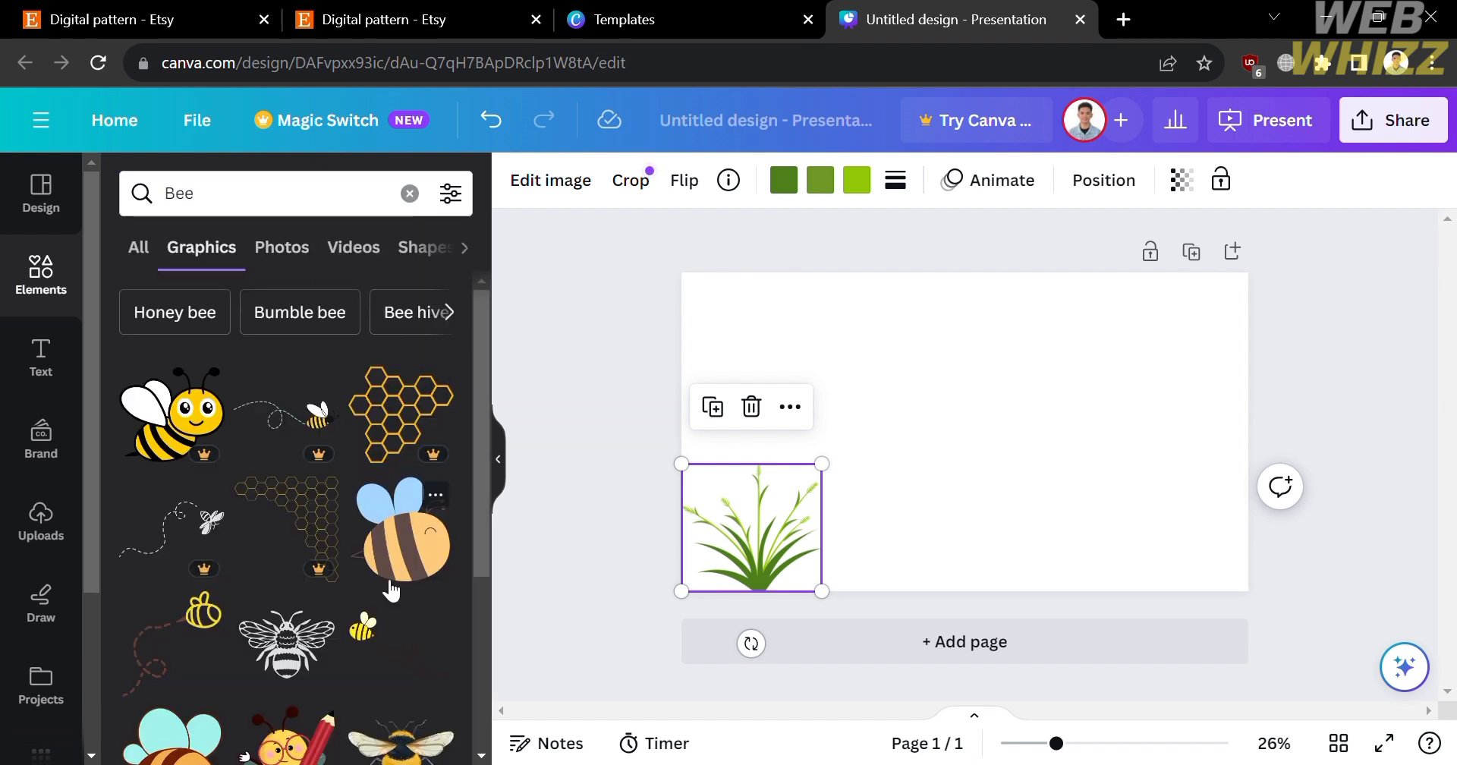
{"action": "scroll", "coordinate": [392, 589], "scroll_direction": "down", "scroll_amount": 5}
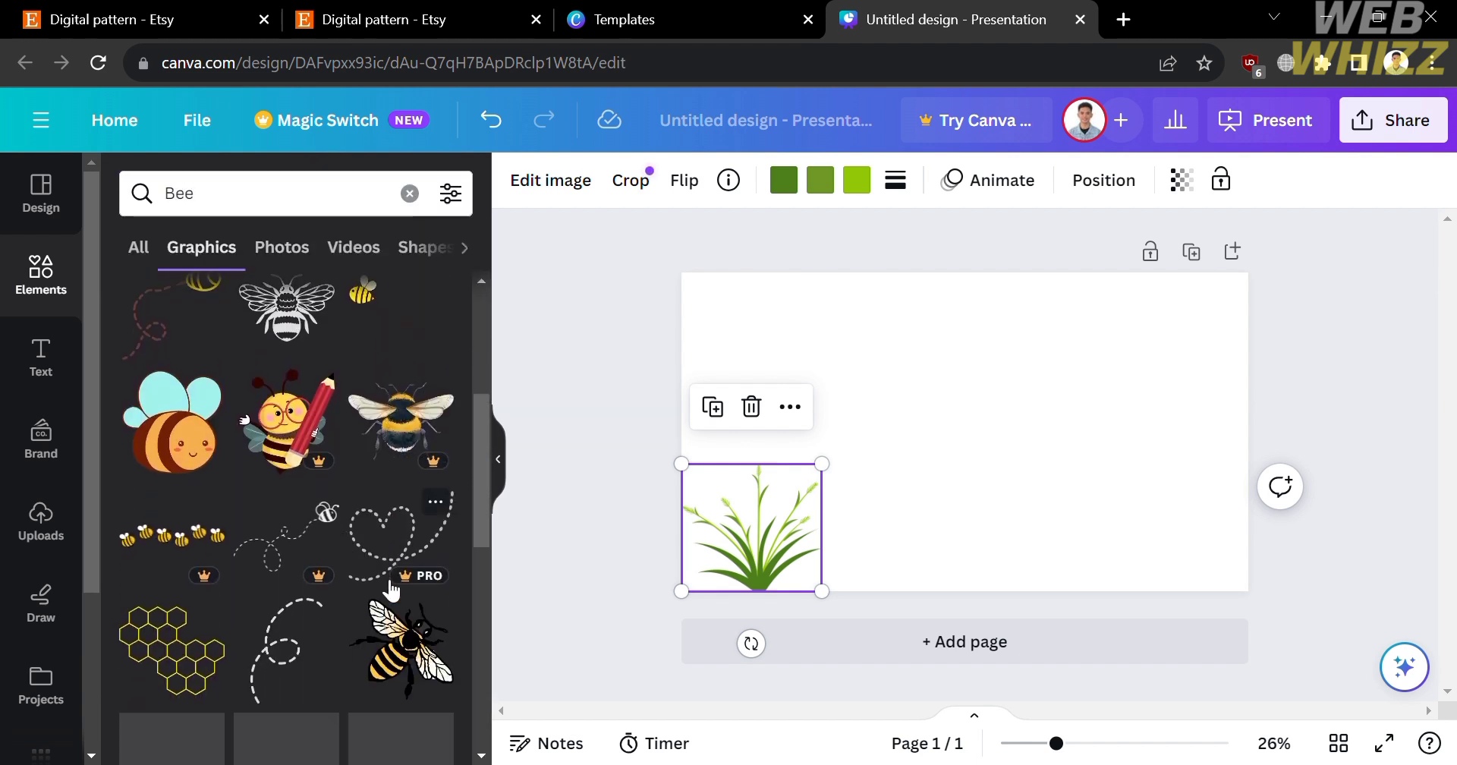
{"action": "scroll", "coordinate": [392, 589], "scroll_direction": "up", "scroll_amount": 2}
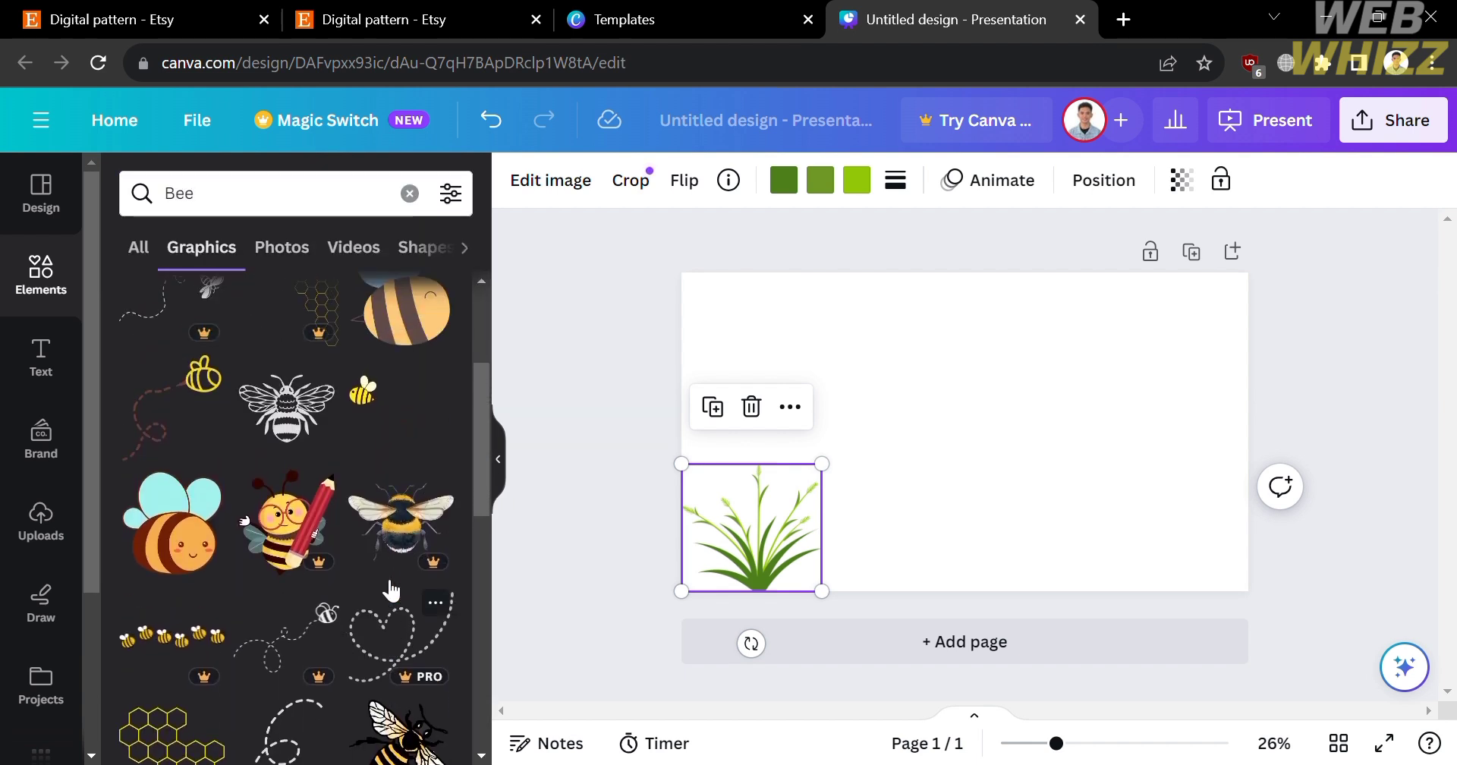
Add the yellow bee with the dashed trail, shrink it and place it at the upper right of the grass
{"action": "left_click", "coordinate": [185, 469]}
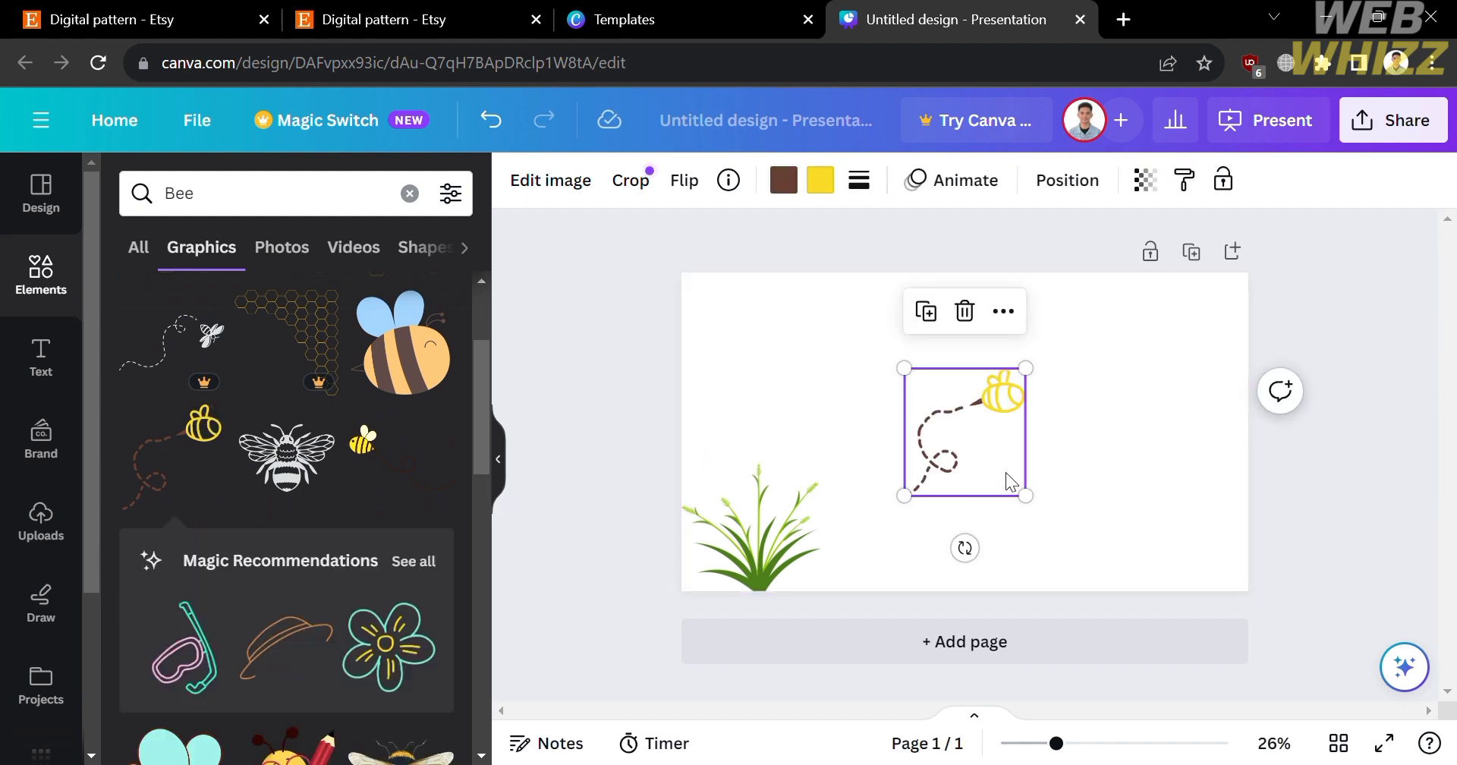
{"action": "left_click_drag", "start_coordinate": [1021, 470], "coordinate": [867, 484]}
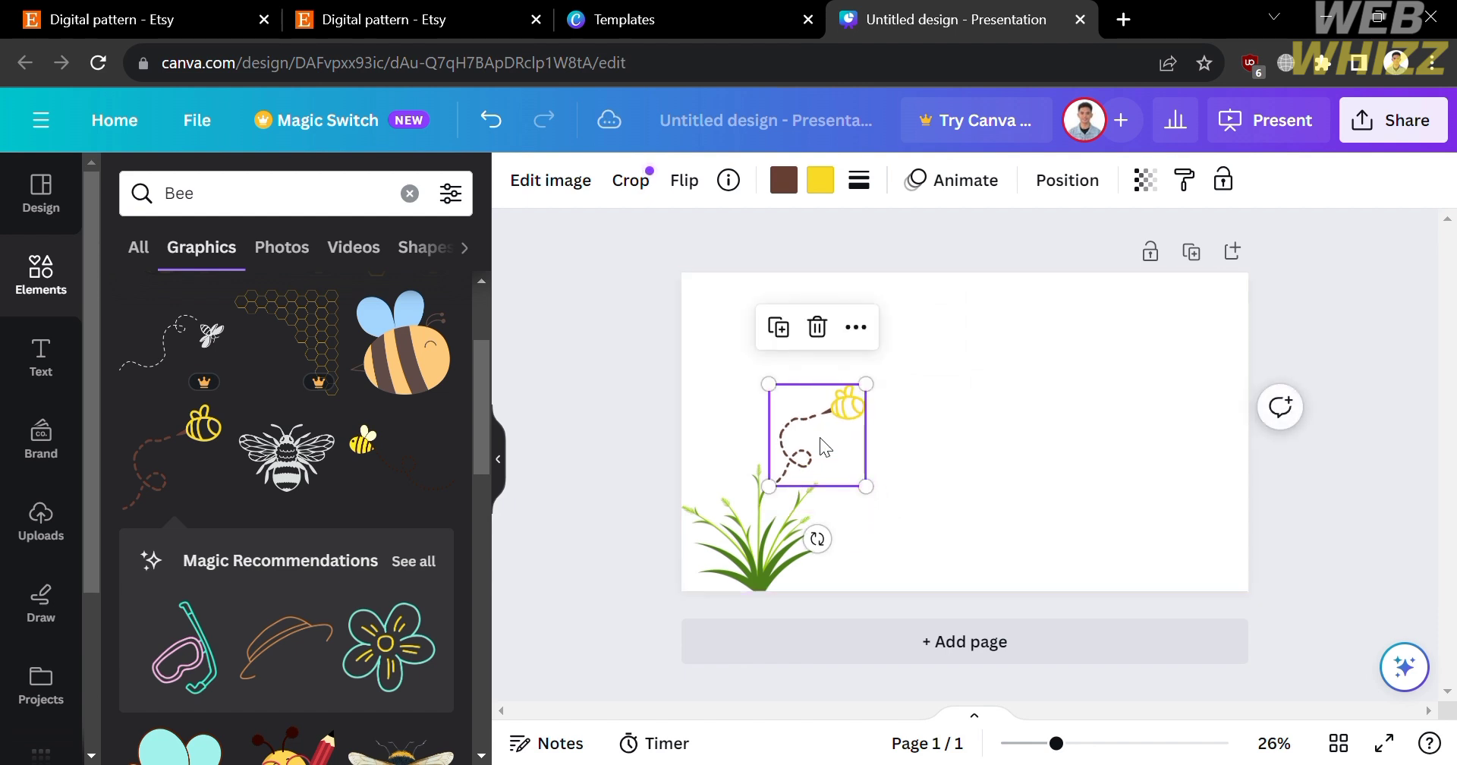
{"action": "left_click_drag", "start_coordinate": [820, 437], "coordinate": [833, 477]}
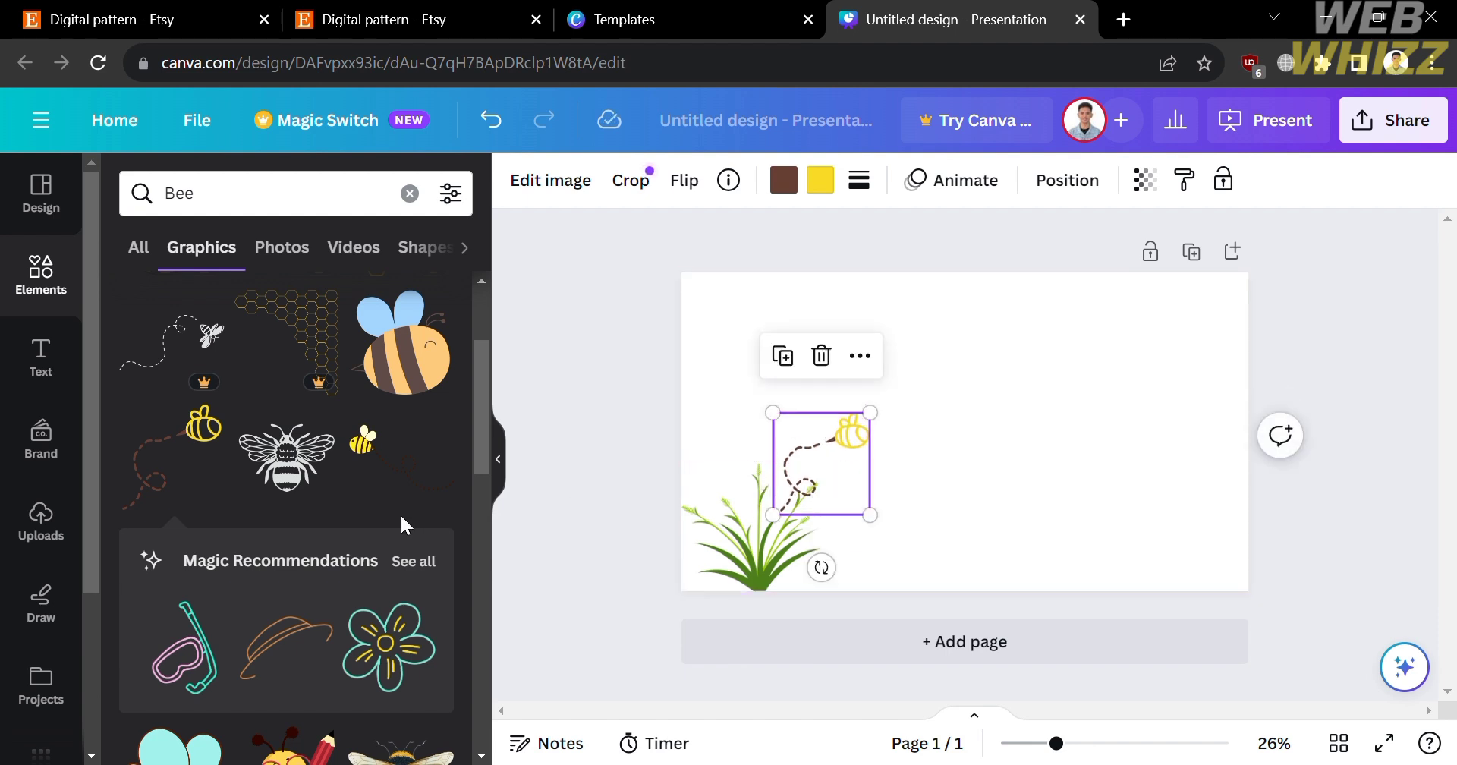
Add the yellow honeycomb outline graphic, shrink it and place it just below the bee
{"action": "scroll", "coordinate": [399, 513], "scroll_direction": "down", "scroll_amount": 15}
{"action": "scroll", "coordinate": [411, 524], "scroll_direction": "up", "scroll_amount": 3}
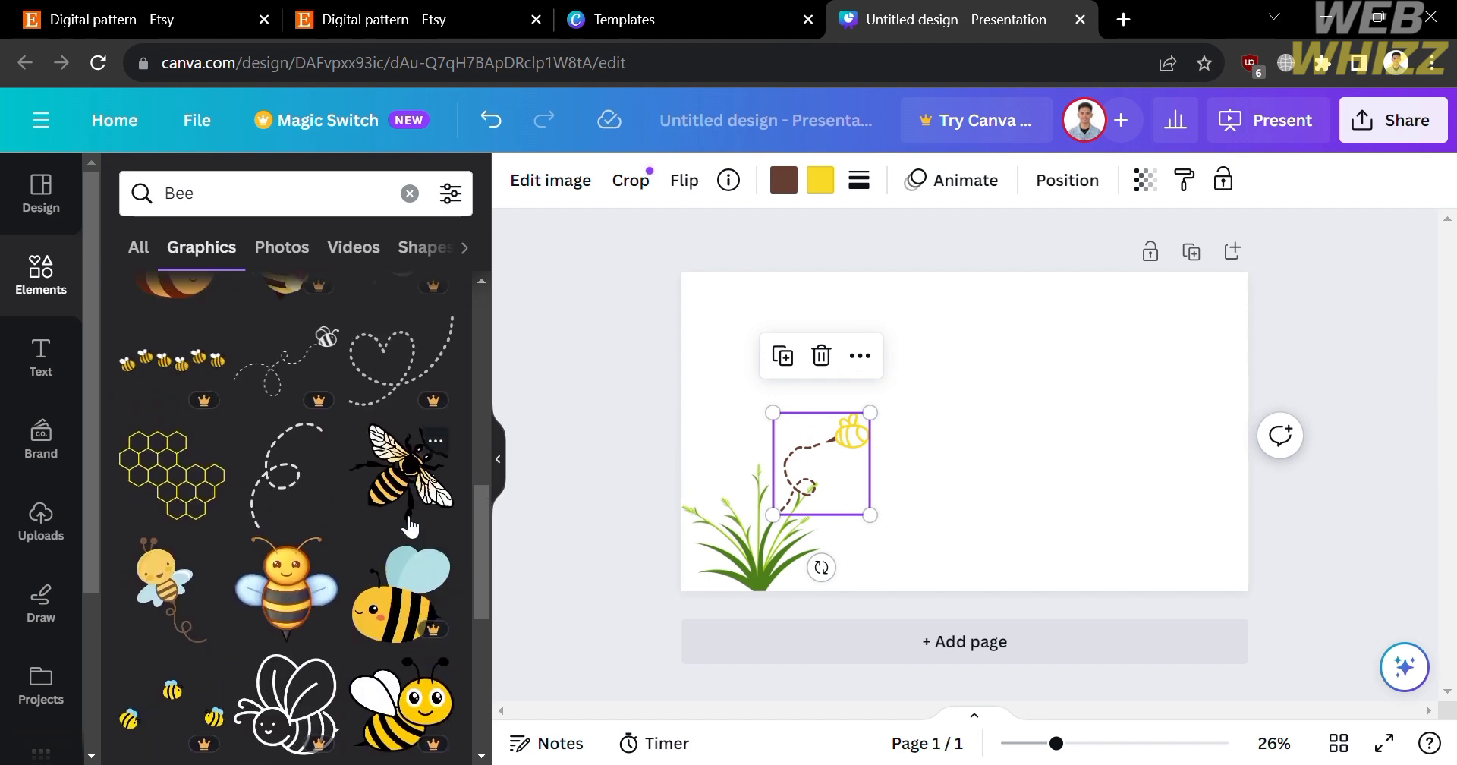
{"action": "left_click", "coordinate": [172, 473]}
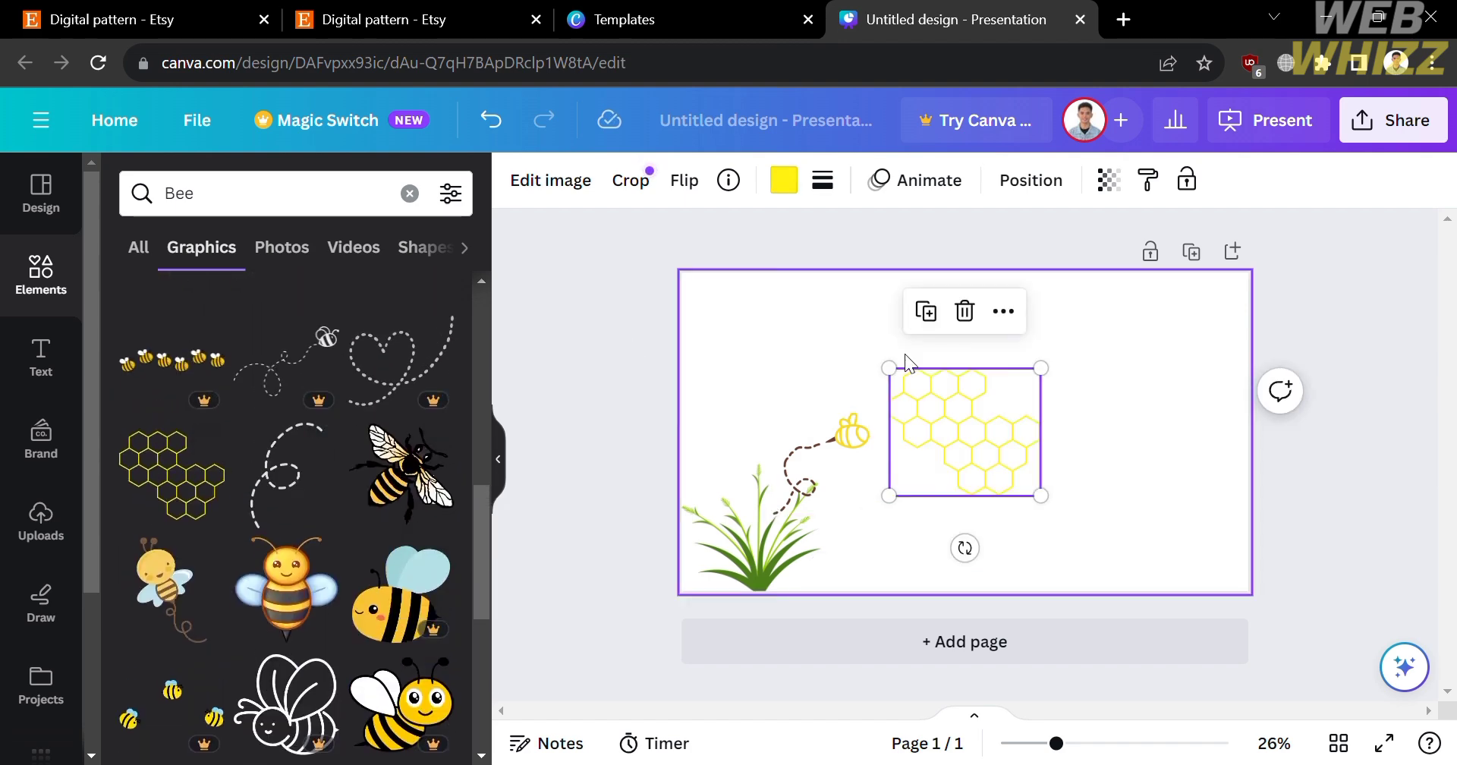
{"action": "left_click_drag", "start_coordinate": [1034, 428], "coordinate": [980, 514]}
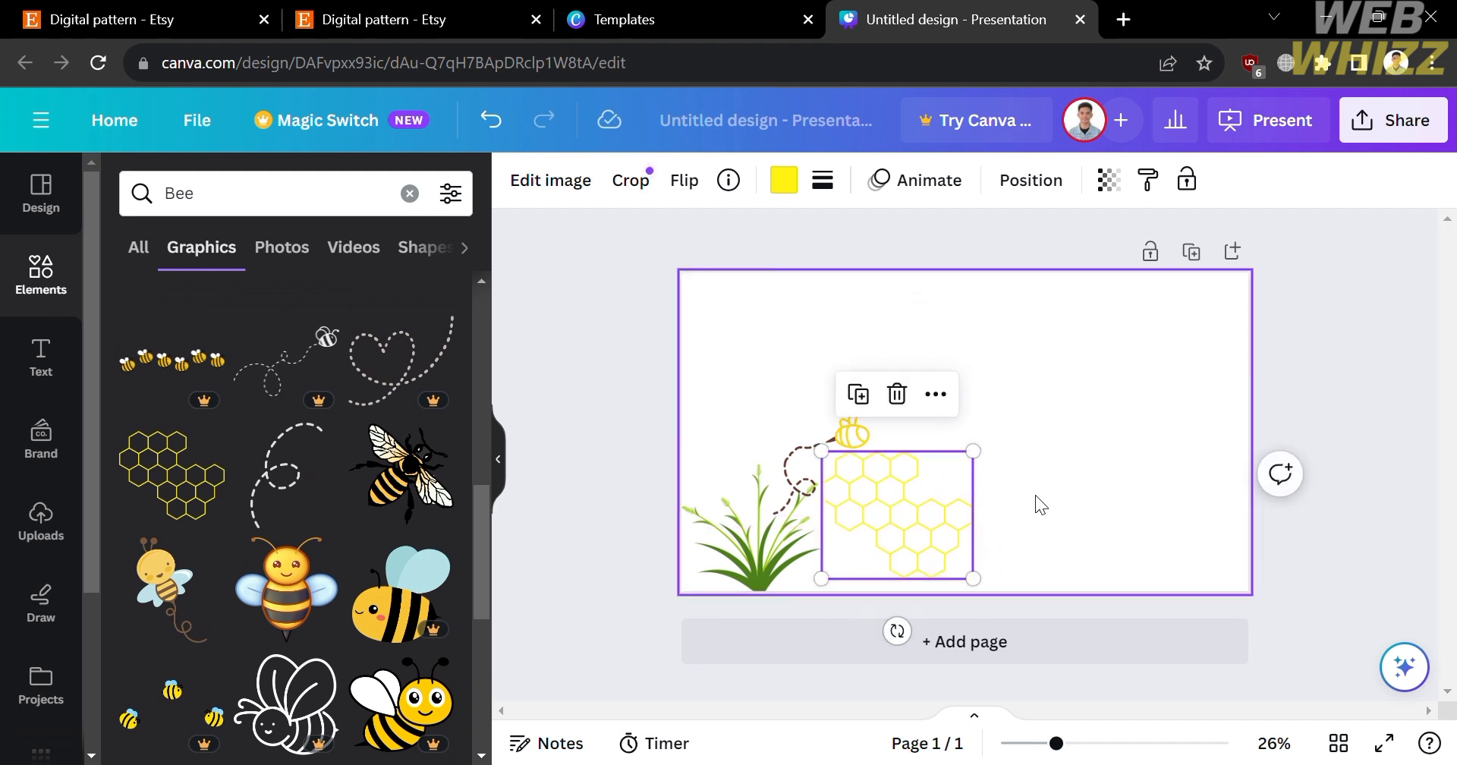
Try brown and green page backgrounds, compare two grays and keep the lighter medium gray
{"action": "left_click", "coordinate": [1092, 503]}
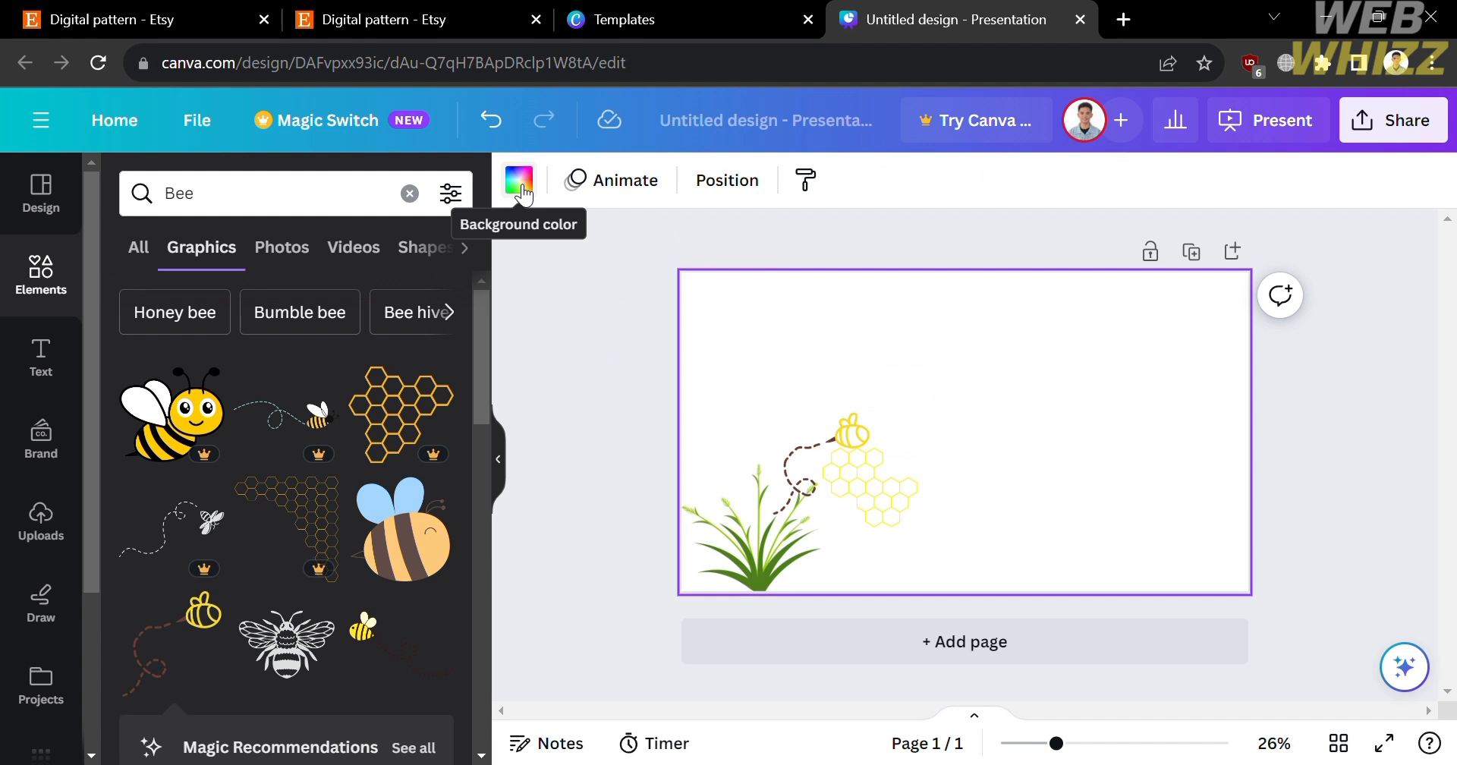
{"action": "left_click", "coordinate": [519, 181]}
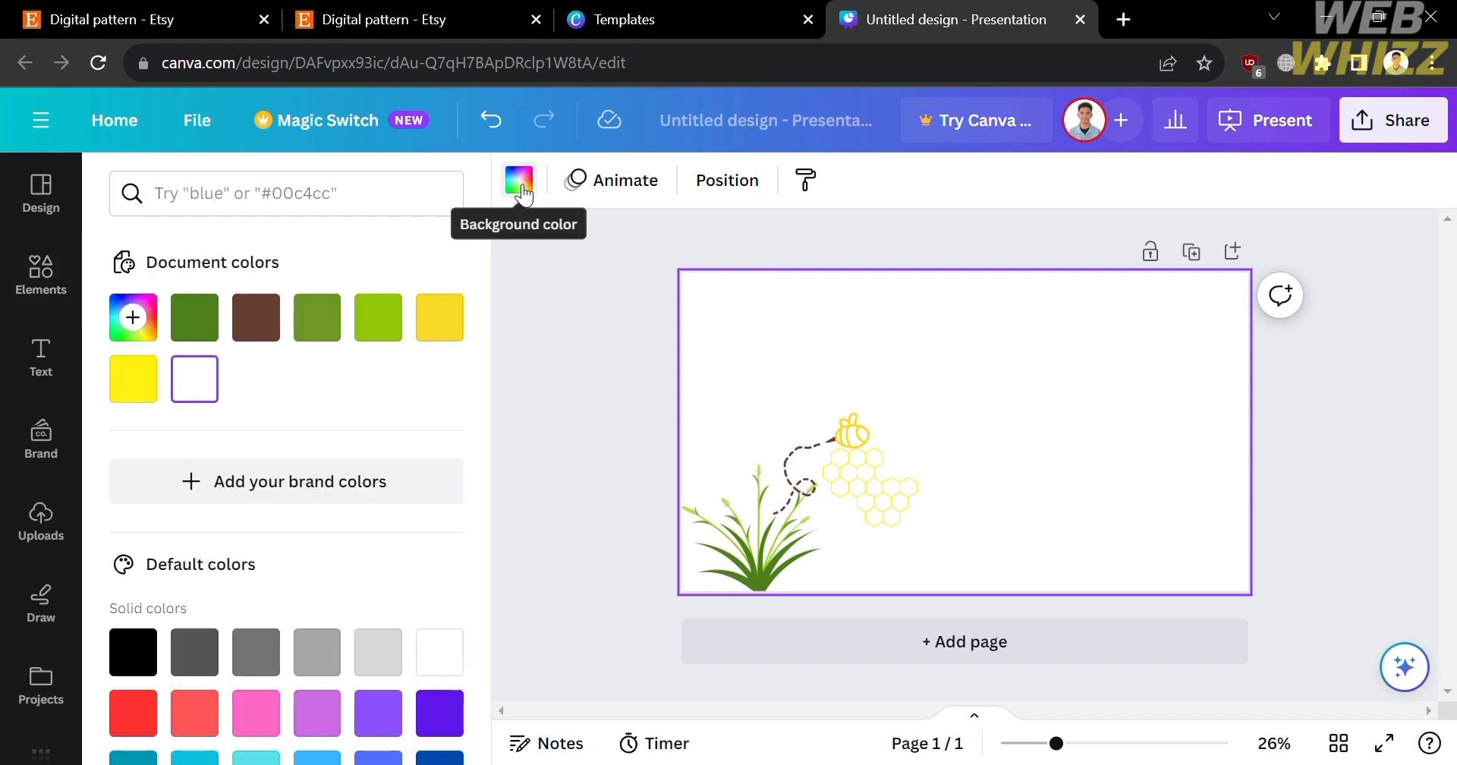
{"action": "left_click", "coordinate": [255, 318]}
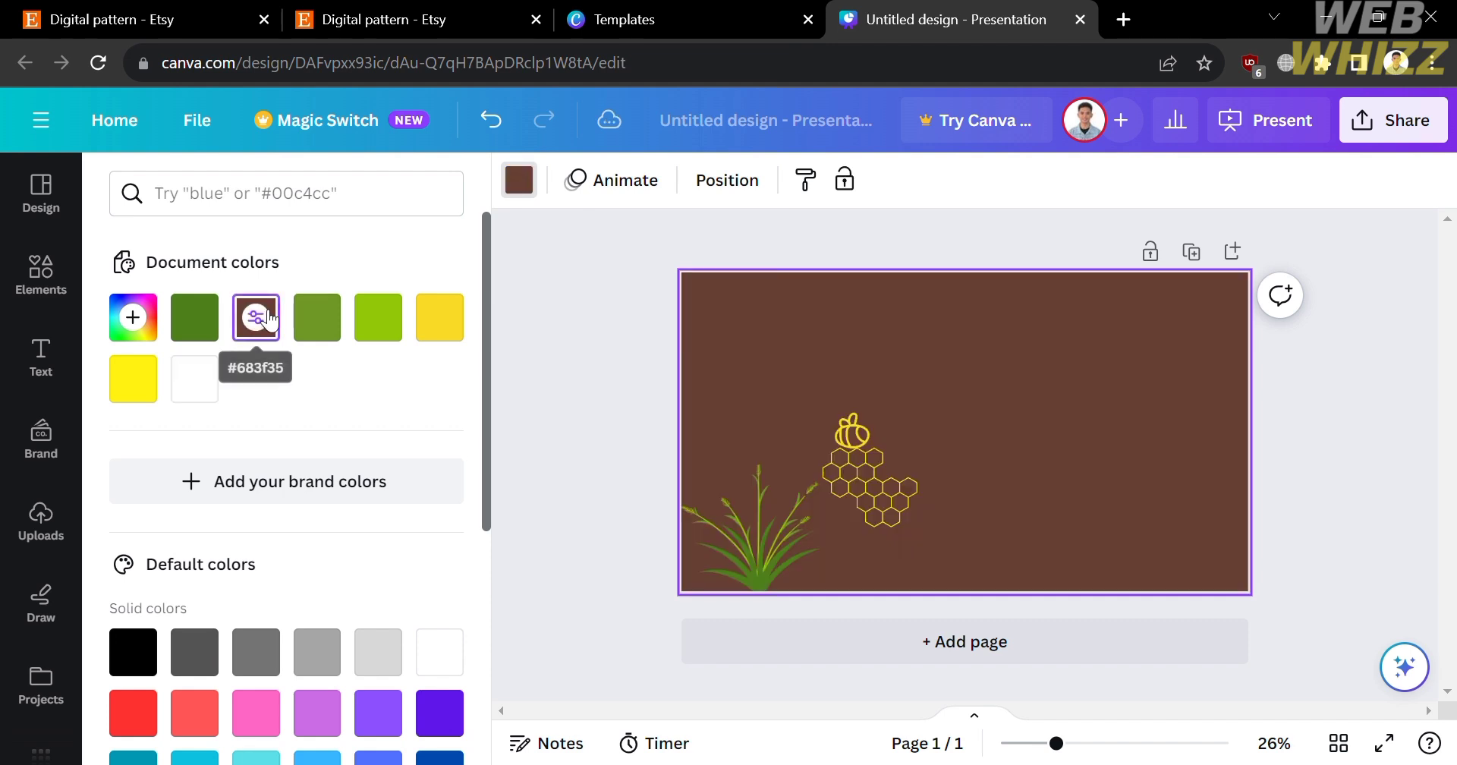
{"action": "left_click", "coordinate": [321, 332]}
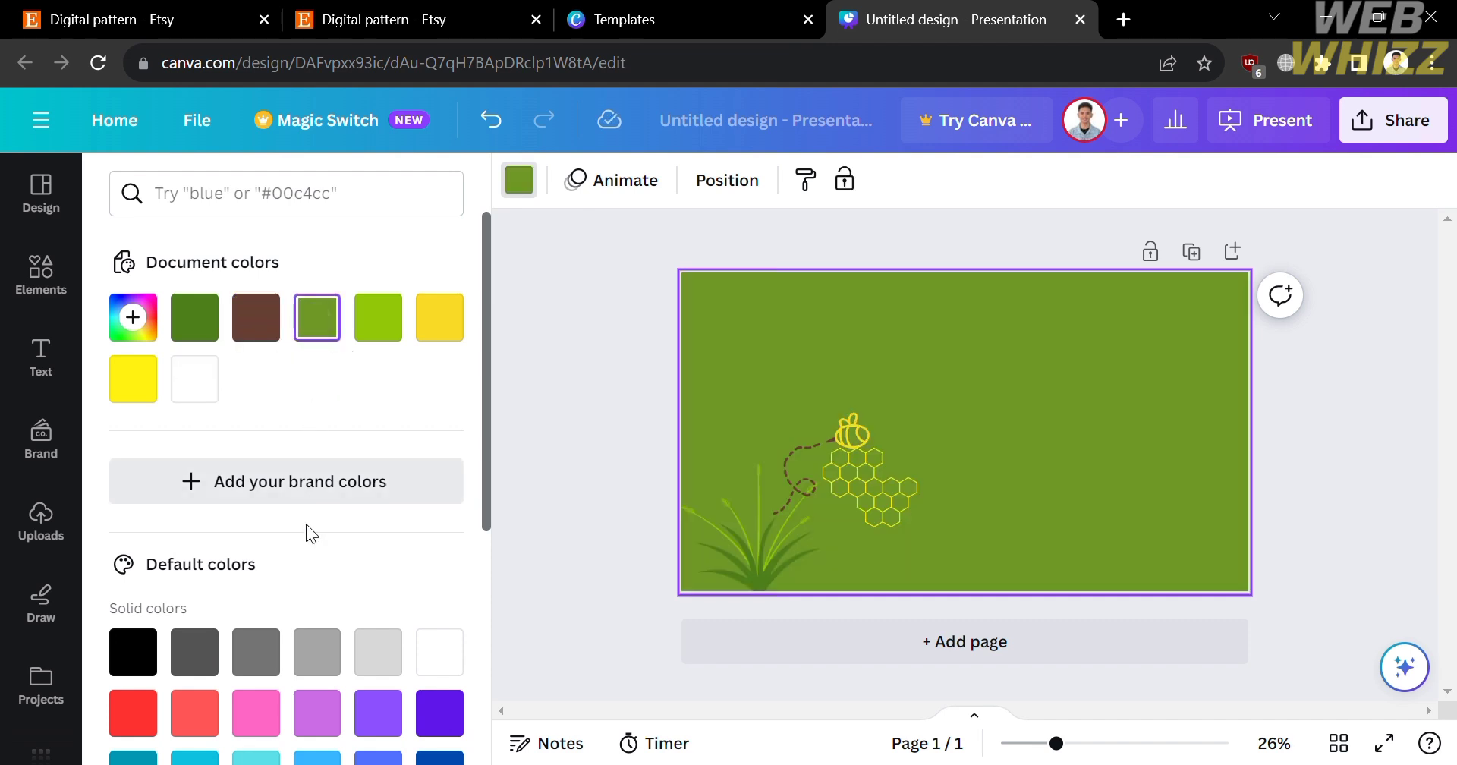
{"action": "left_click", "coordinate": [312, 666]}
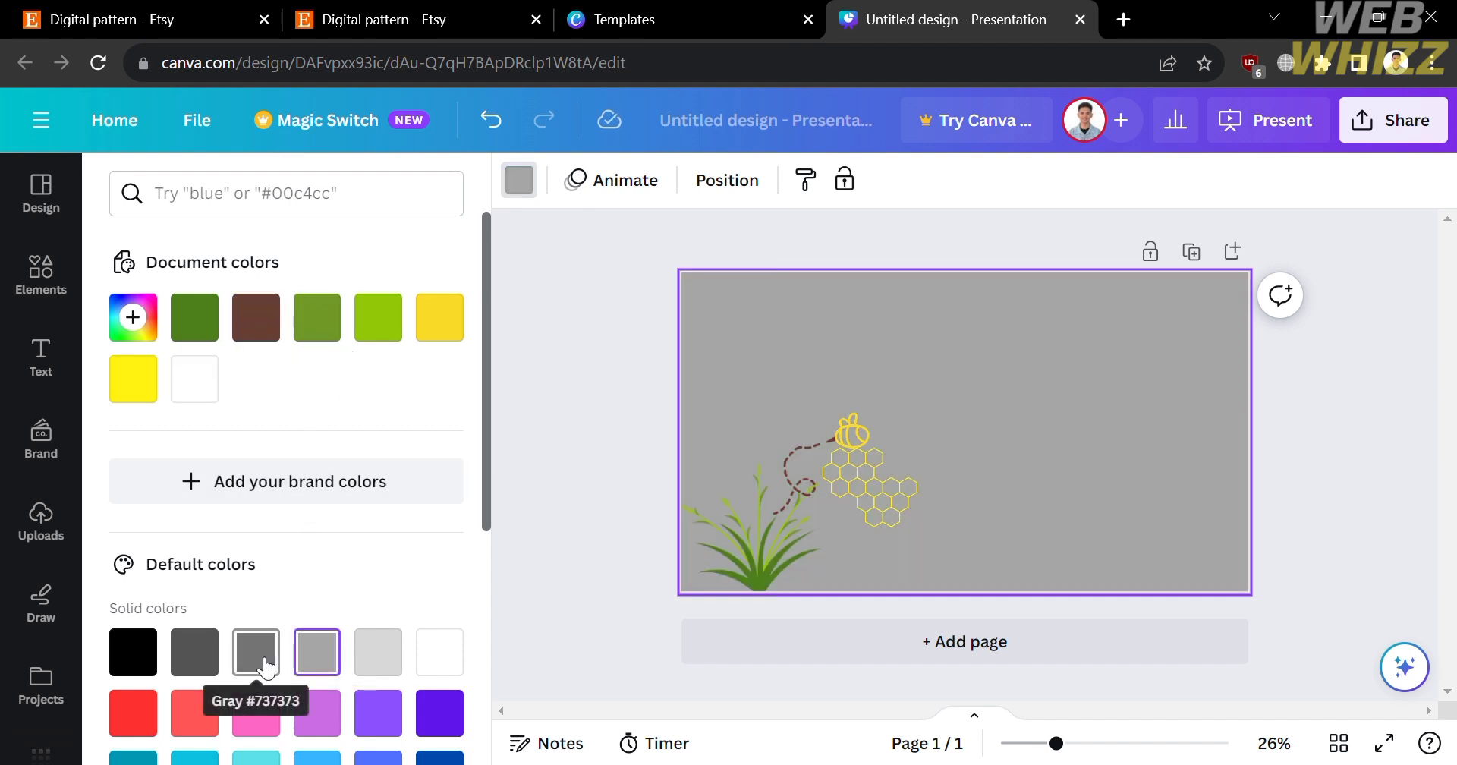
{"action": "left_click", "coordinate": [258, 654]}
{"action": "left_click", "coordinate": [307, 668]}
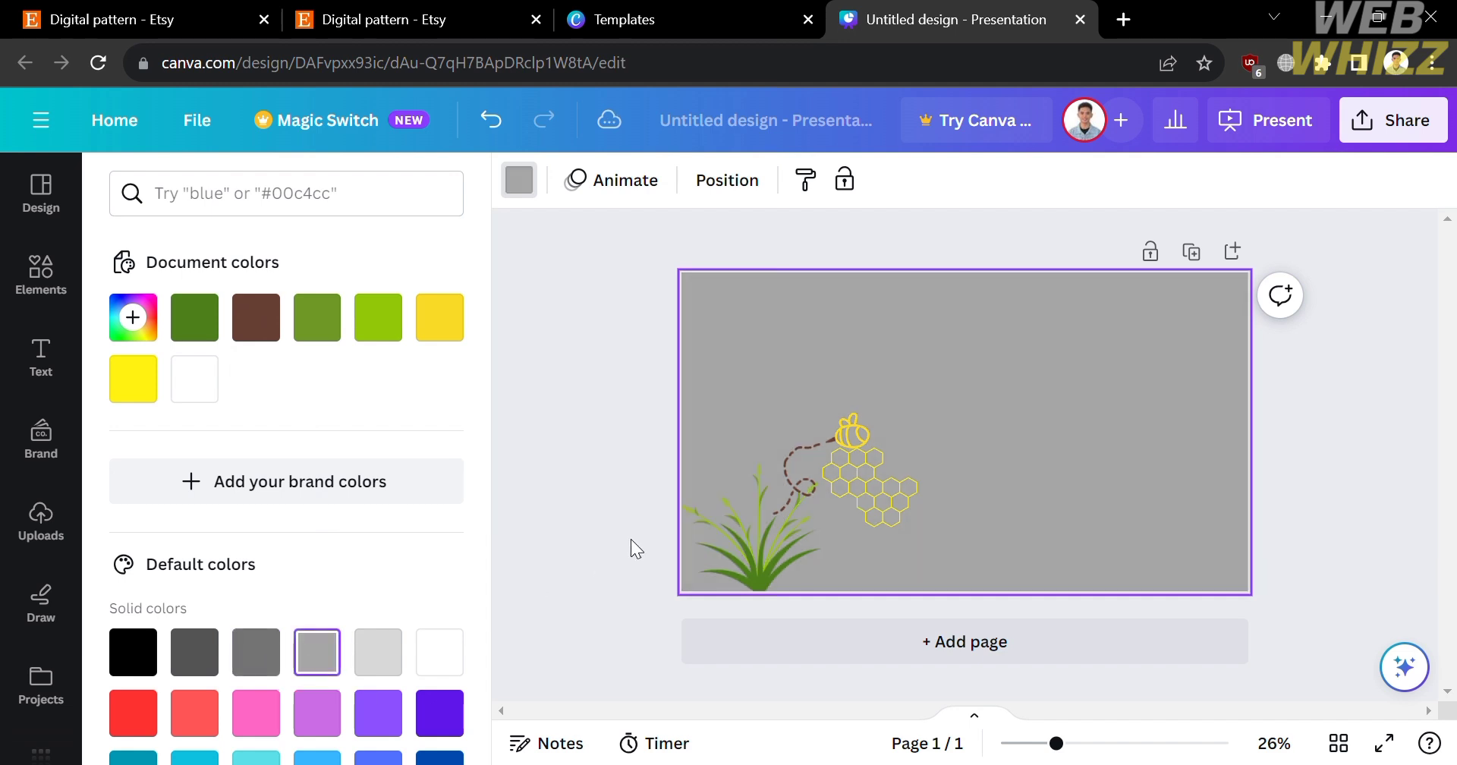
{"action": "left_click", "coordinate": [681, 474]}
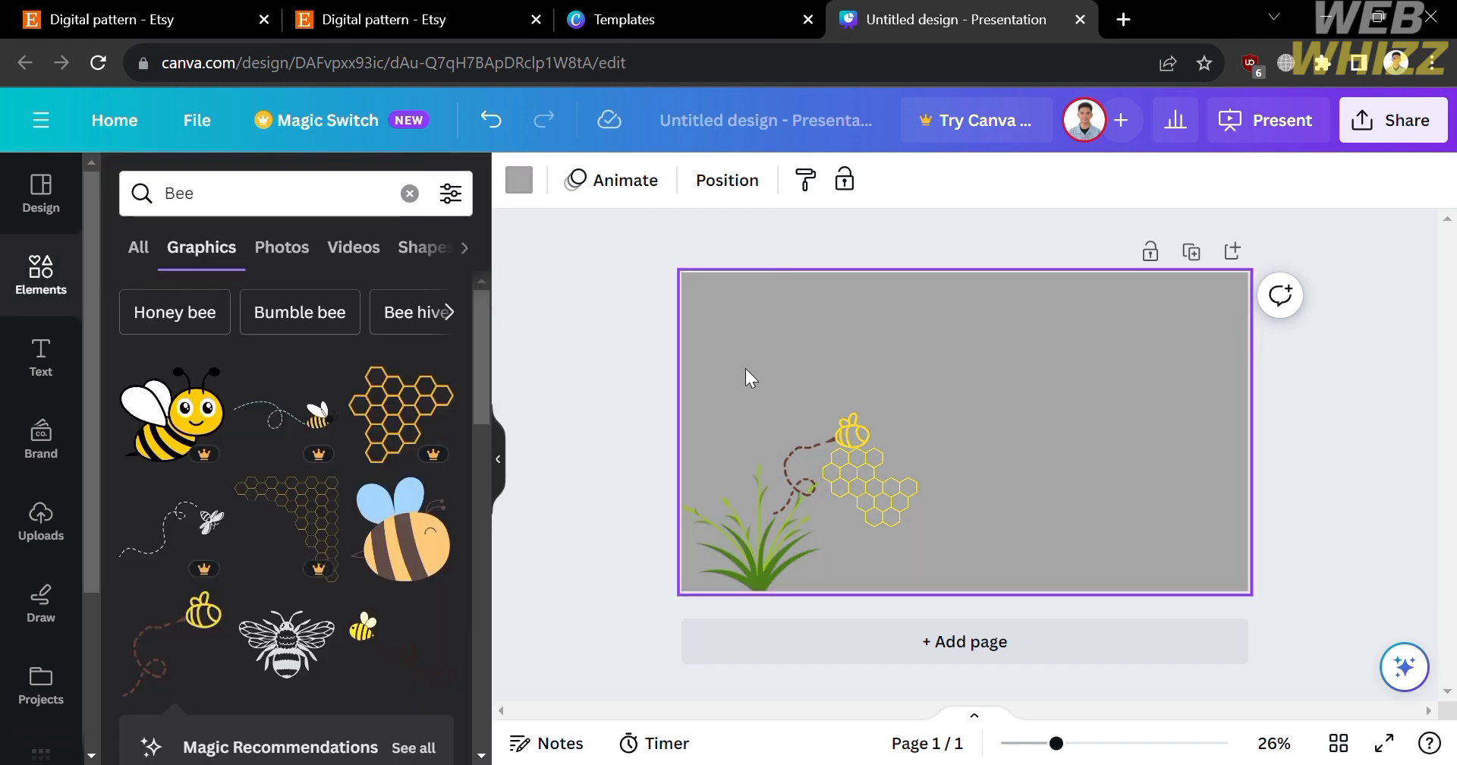
Copy the grass, bee and honeycomb together and paste staggered copies across the whole first page
{"action": "left_click_drag", "start_coordinate": [721, 373], "coordinate": [913, 571]}
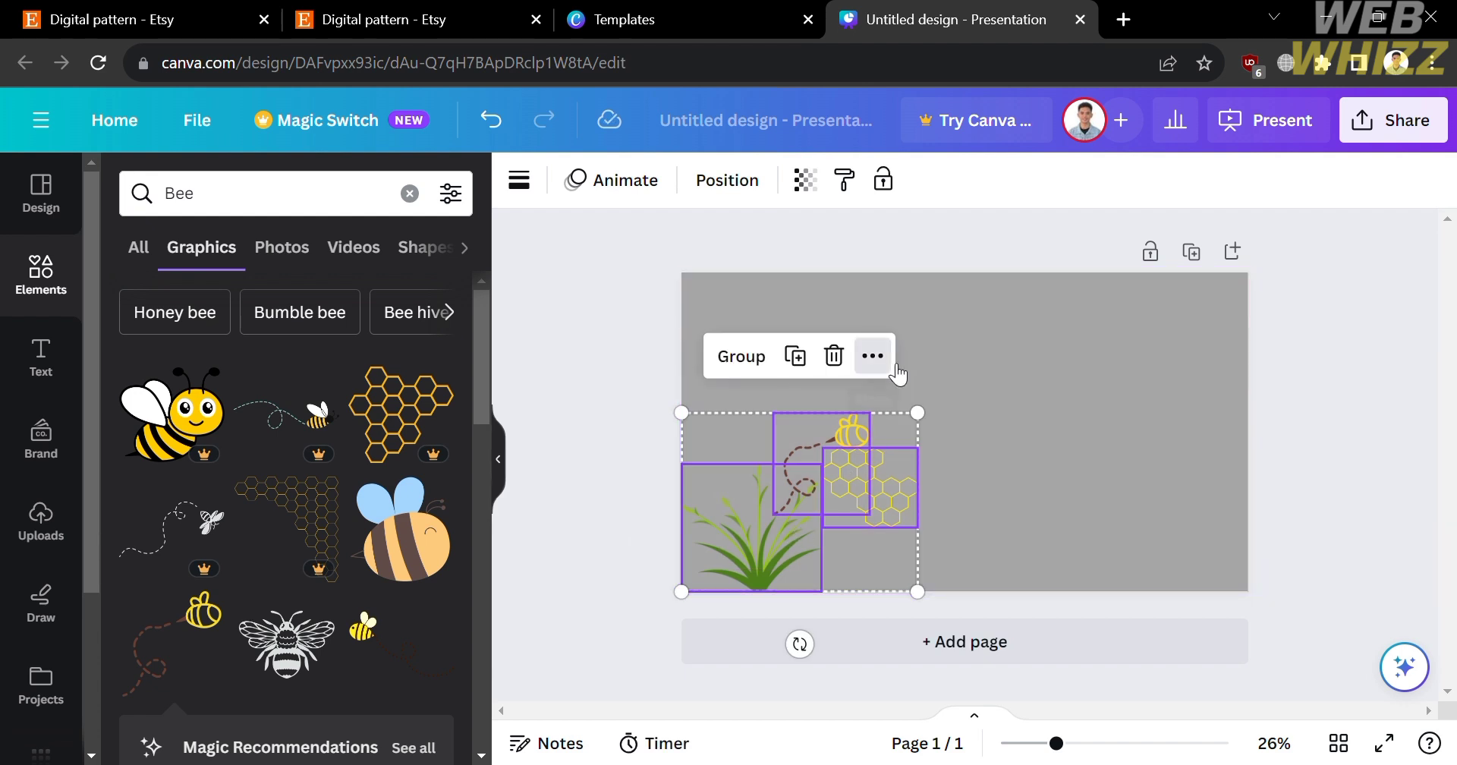
{"action": "left_click", "coordinate": [872, 356]}
{"action": "left_click", "coordinate": [930, 253]}
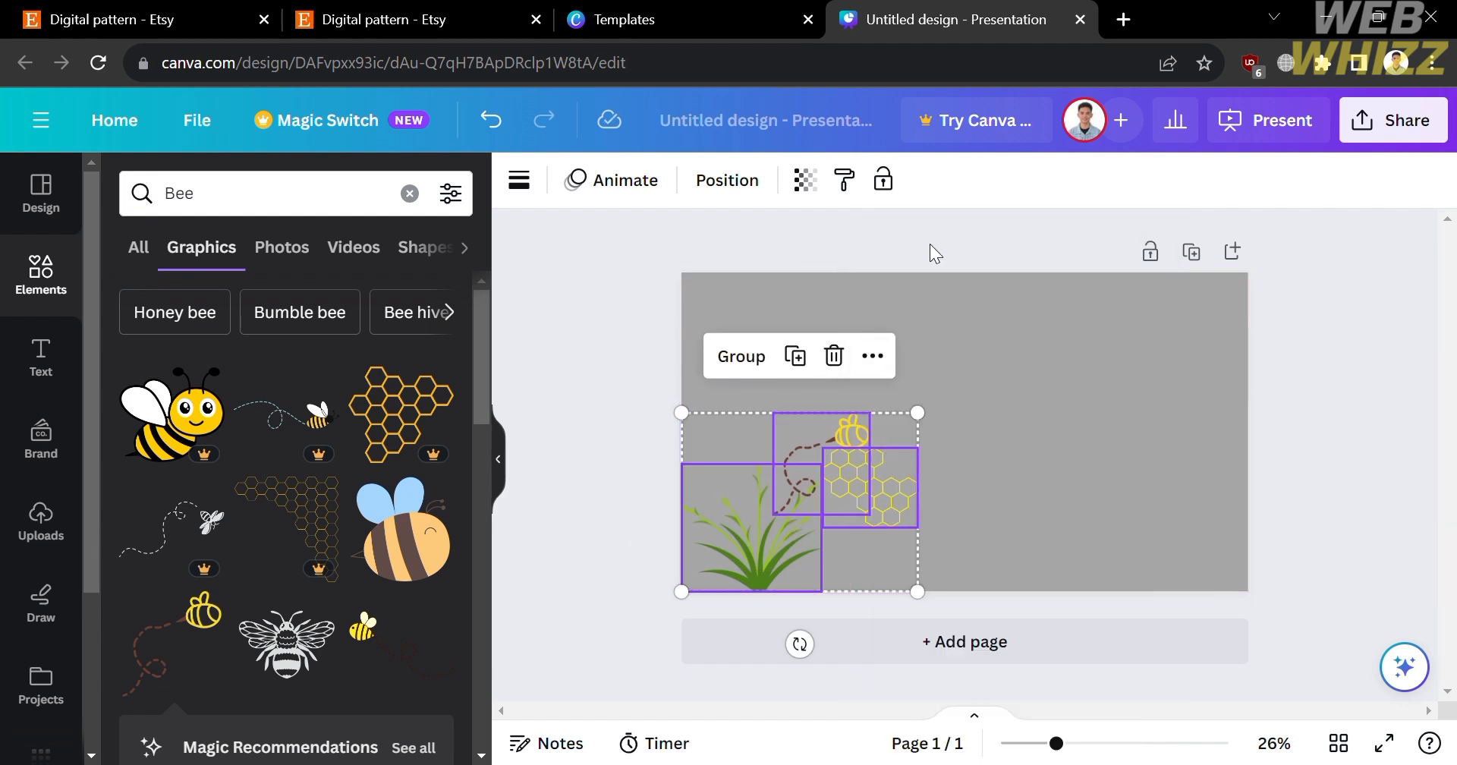
{"action": "key", "text": "ctrl+v"}
{"action": "left_click_drag", "start_coordinate": [850, 559], "coordinate": [810, 369]}
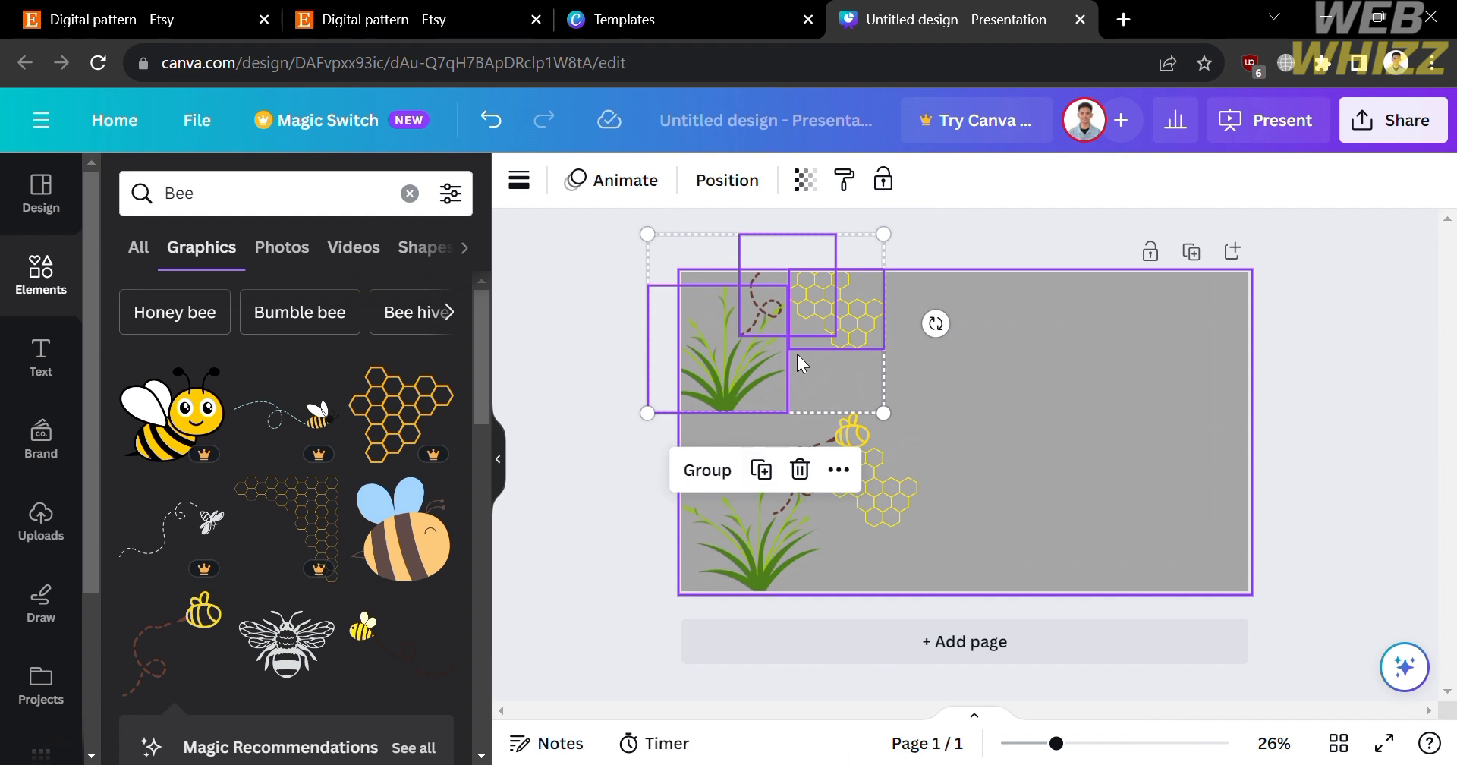
{"action": "key", "text": "ctrl+v"}
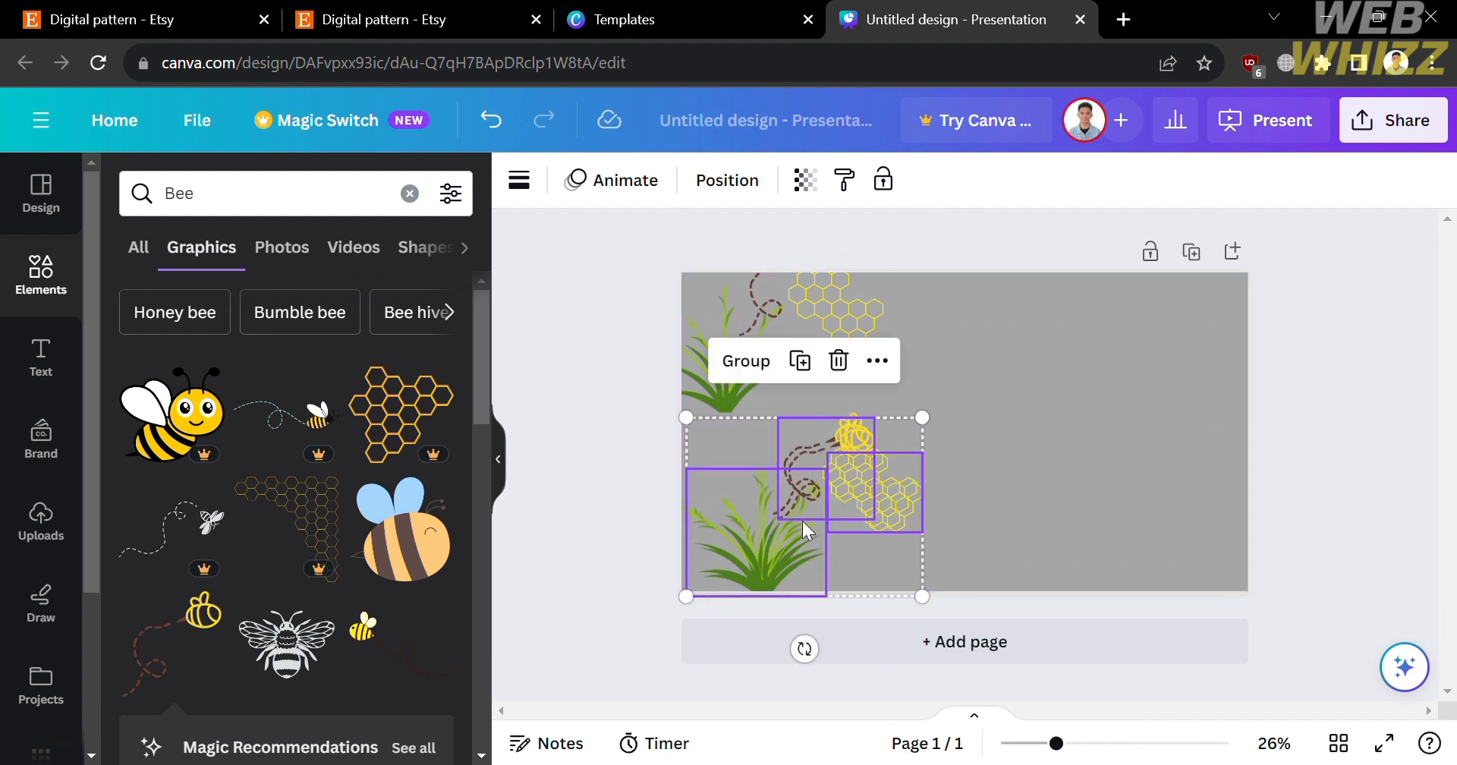
{"action": "left_click_drag", "start_coordinate": [803, 520], "coordinate": [1008, 537]}
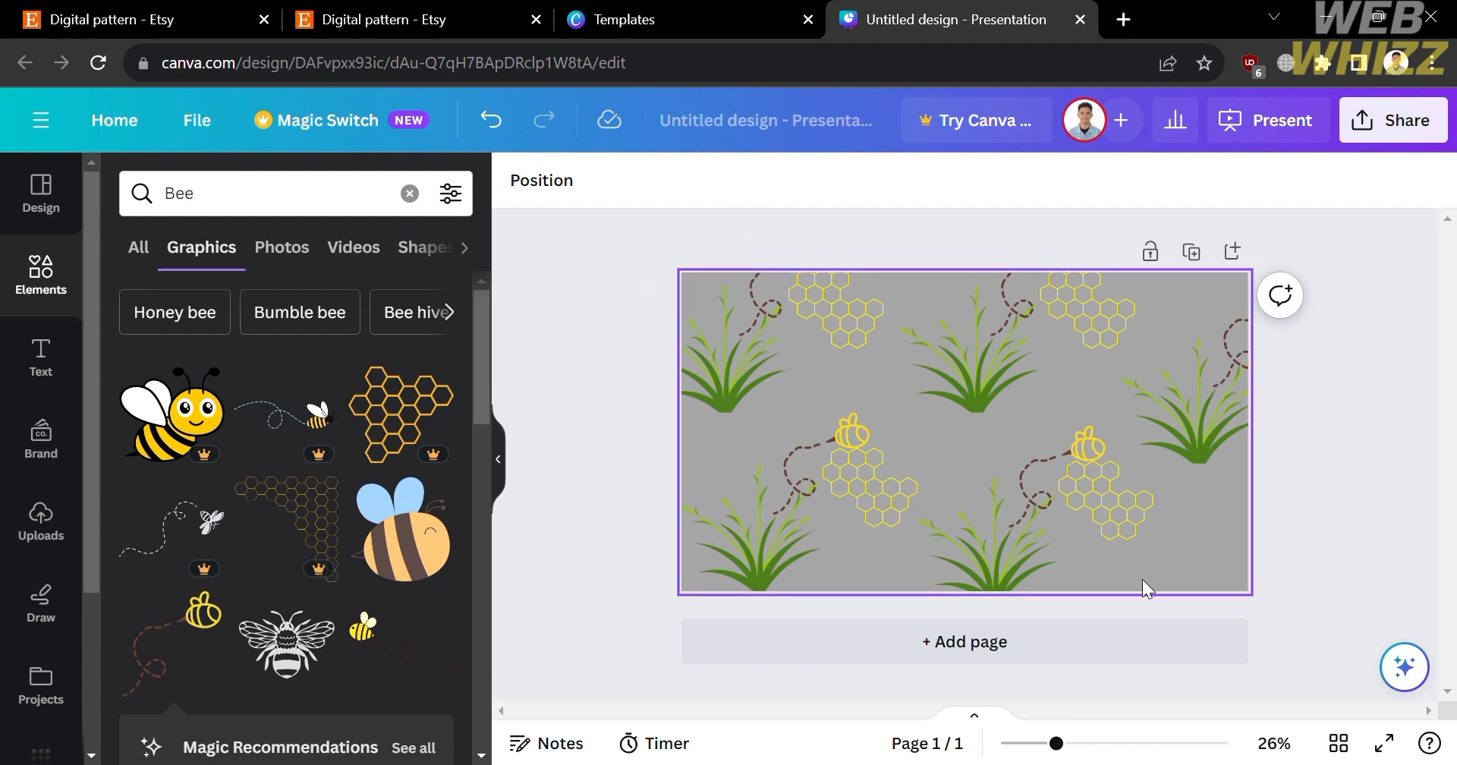
Add a second page and search the graphics for "honey comb"
{"action": "left_click", "coordinate": [1117, 671]}
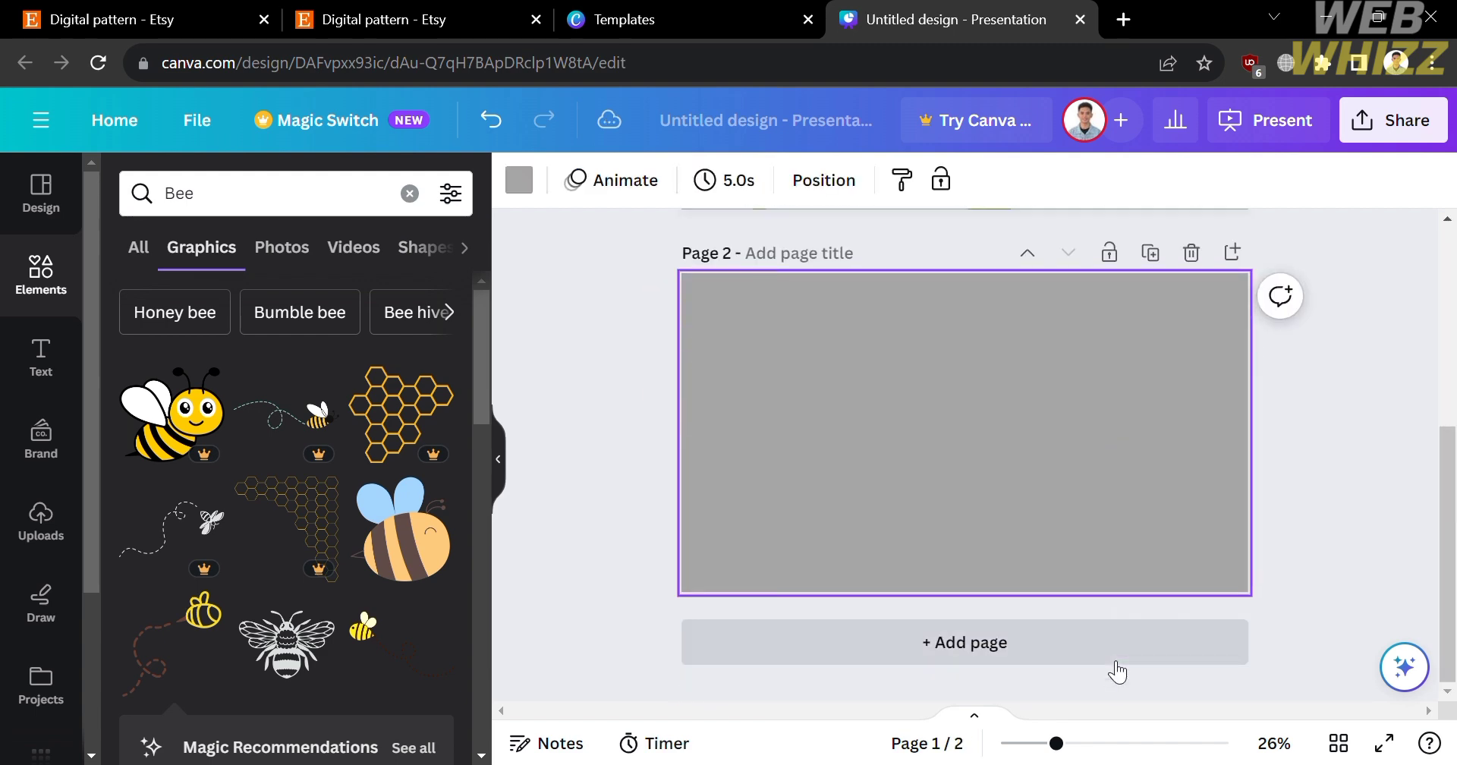
{"action": "left_click", "coordinate": [432, 203]}
{"action": "type", "text": "honey comb"}
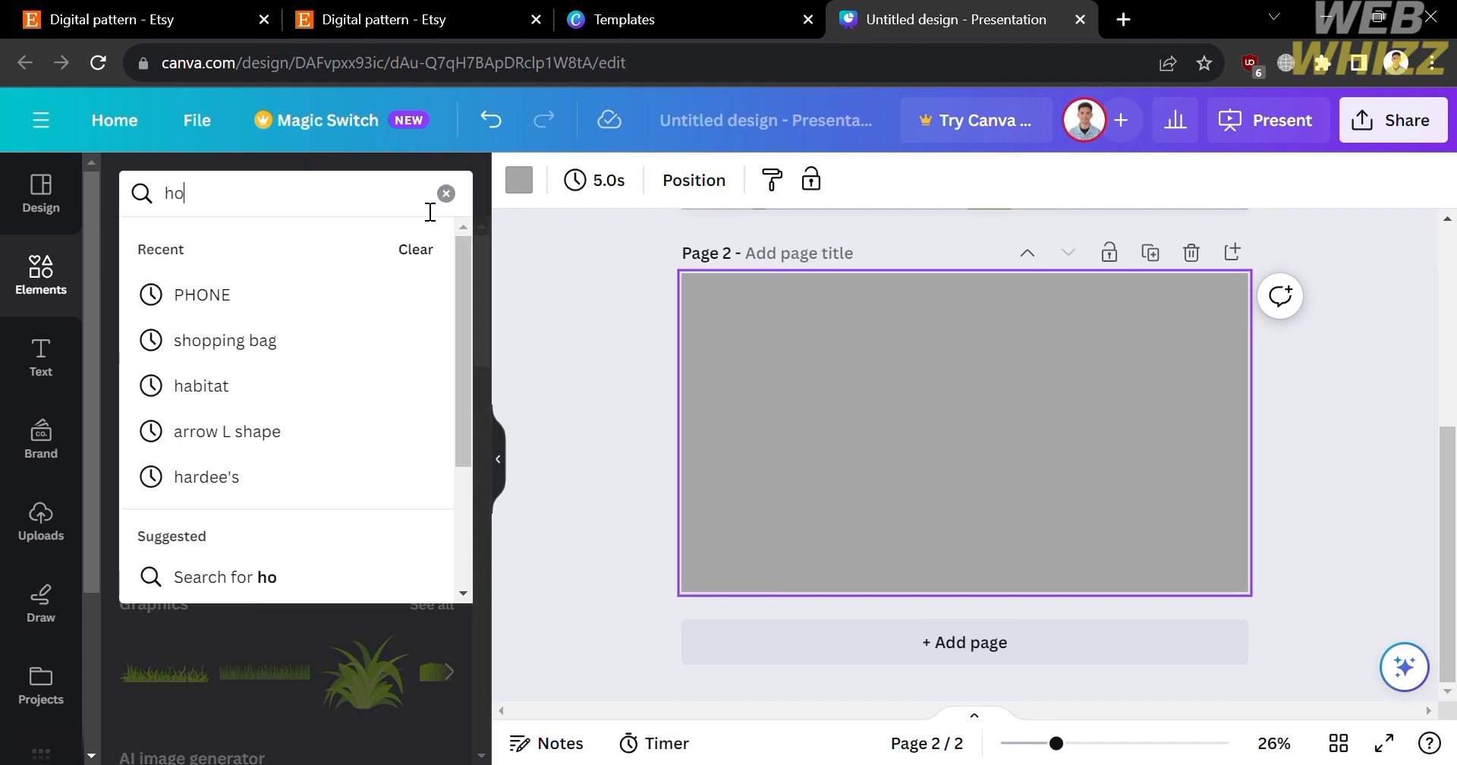
{"action": "key", "text": "Return"}
{"action": "scroll", "coordinate": [366, 665], "scroll_direction": "down", "scroll_amount": 4}
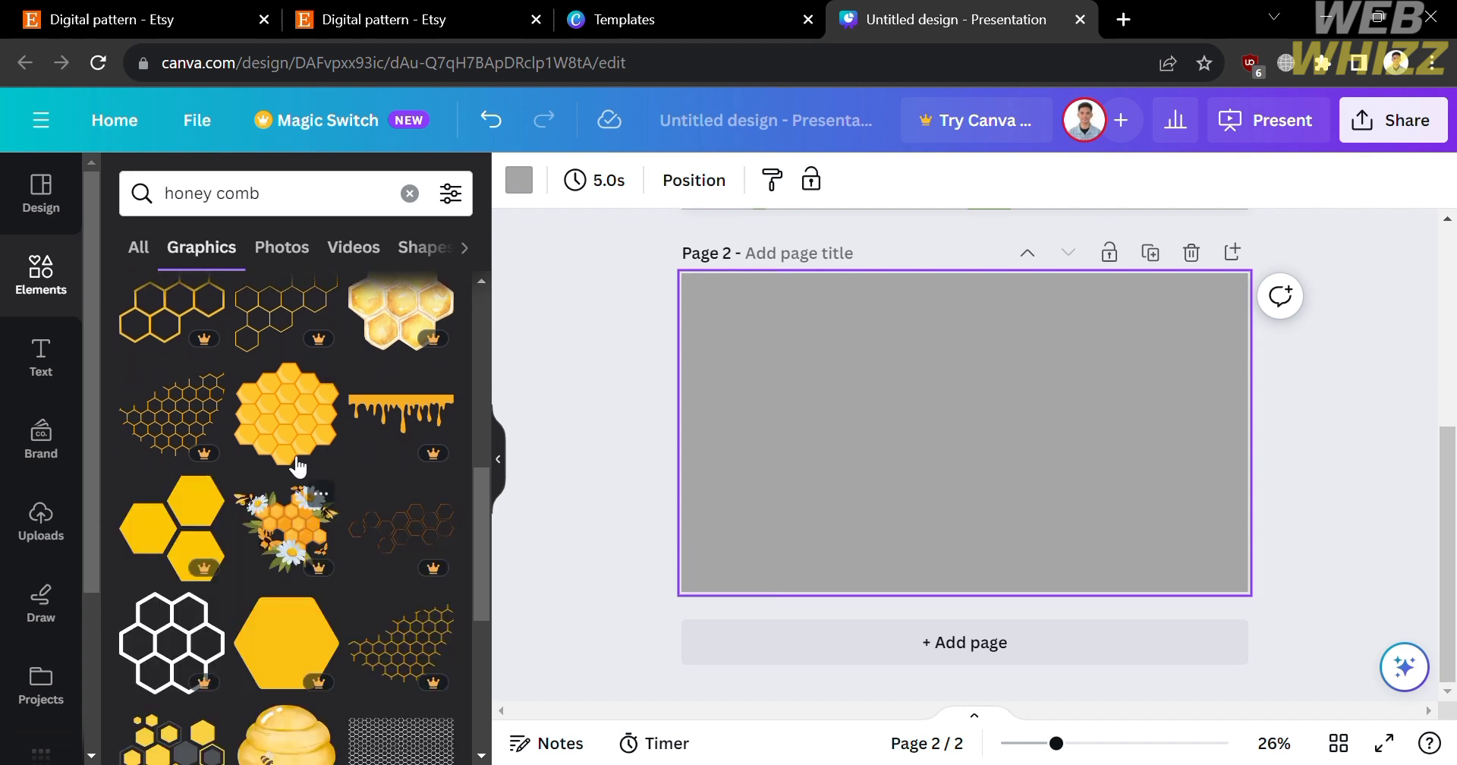
Add the filled yellow honeycomb graphic to page 2, shrink it and place it left of the page's center
{"action": "left_click", "coordinate": [300, 410]}
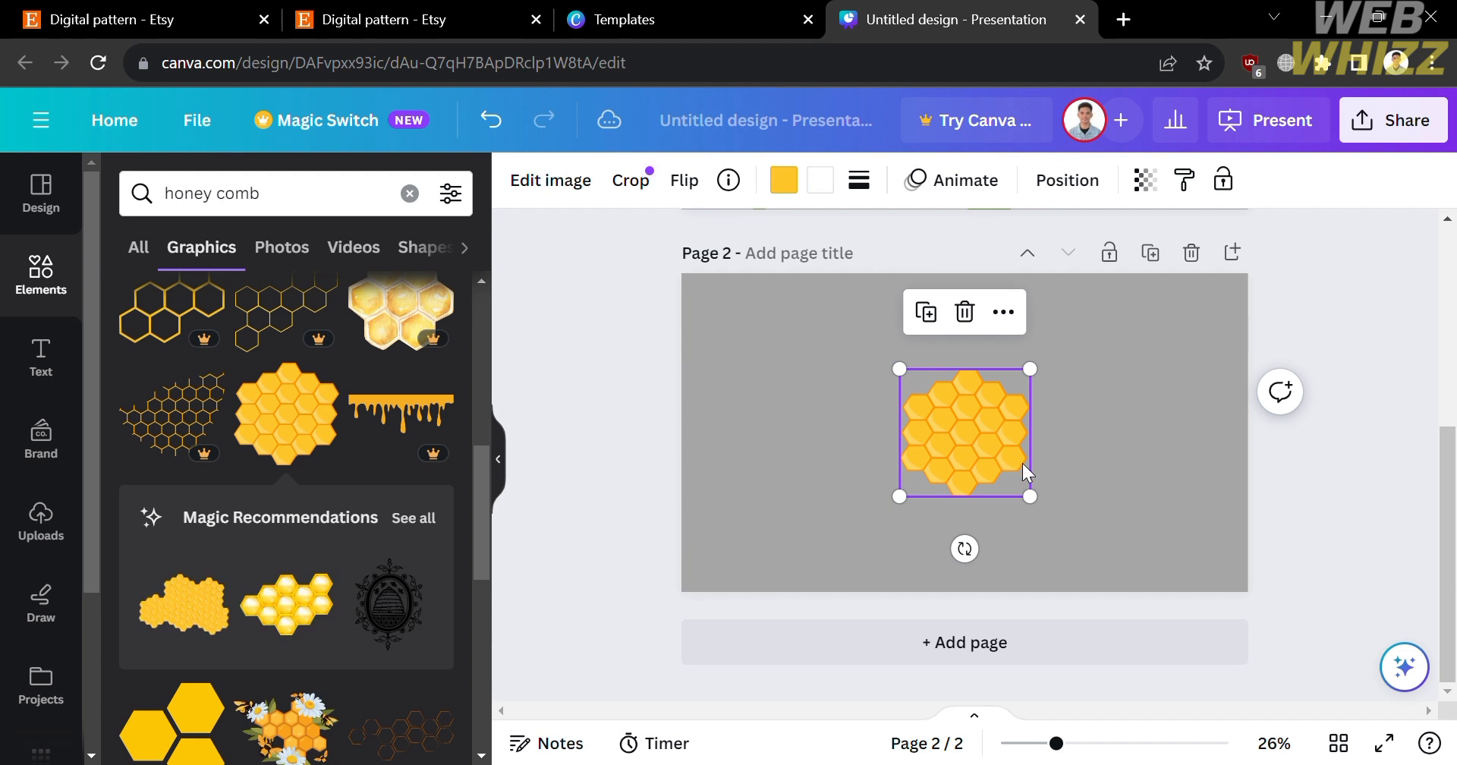
{"action": "left_click_drag", "start_coordinate": [1042, 508], "coordinate": [853, 477]}
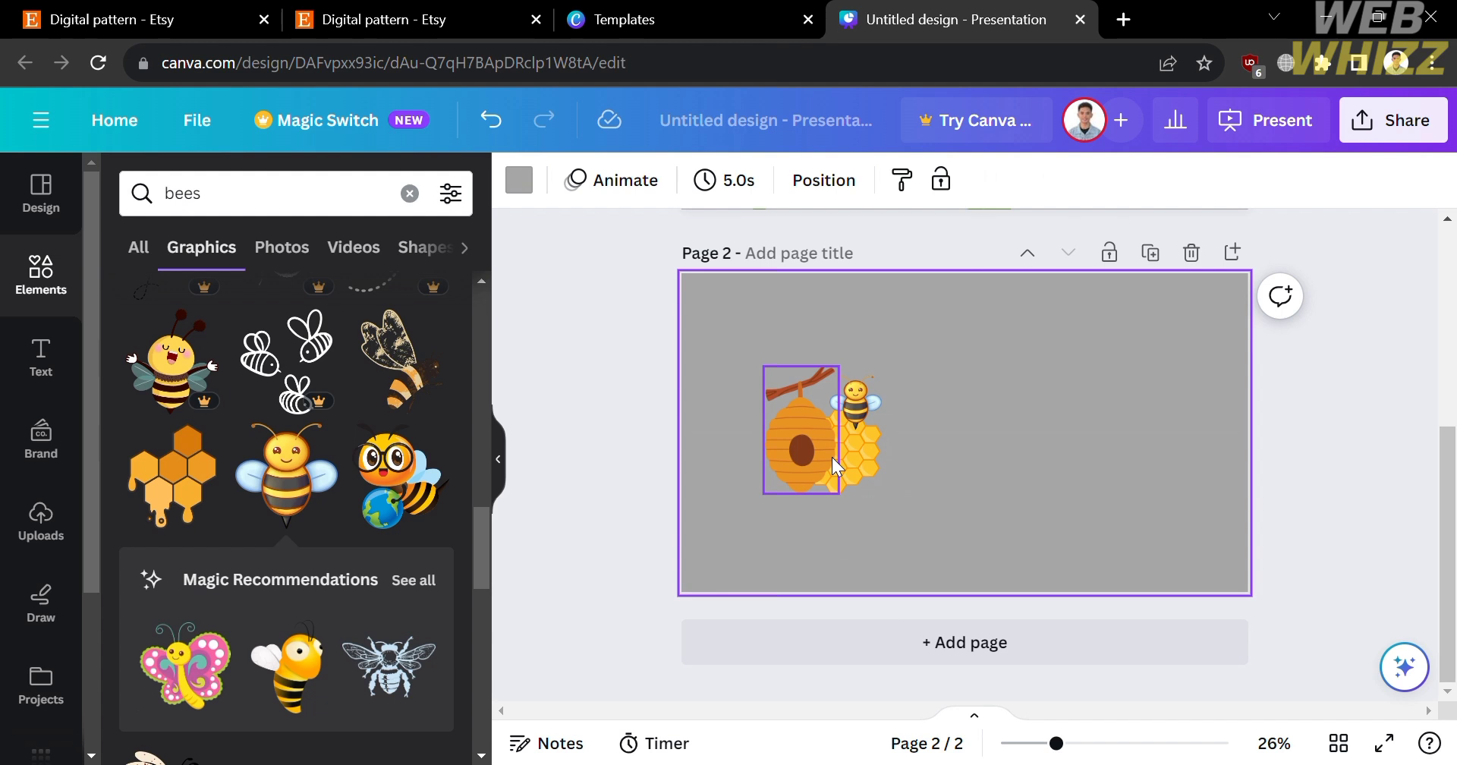
Duplicate the beehive, bee and honeycomb together and spread staggered copies over all of page 2
{"action": "left_click_drag", "start_coordinate": [739, 332], "coordinate": [926, 517]}
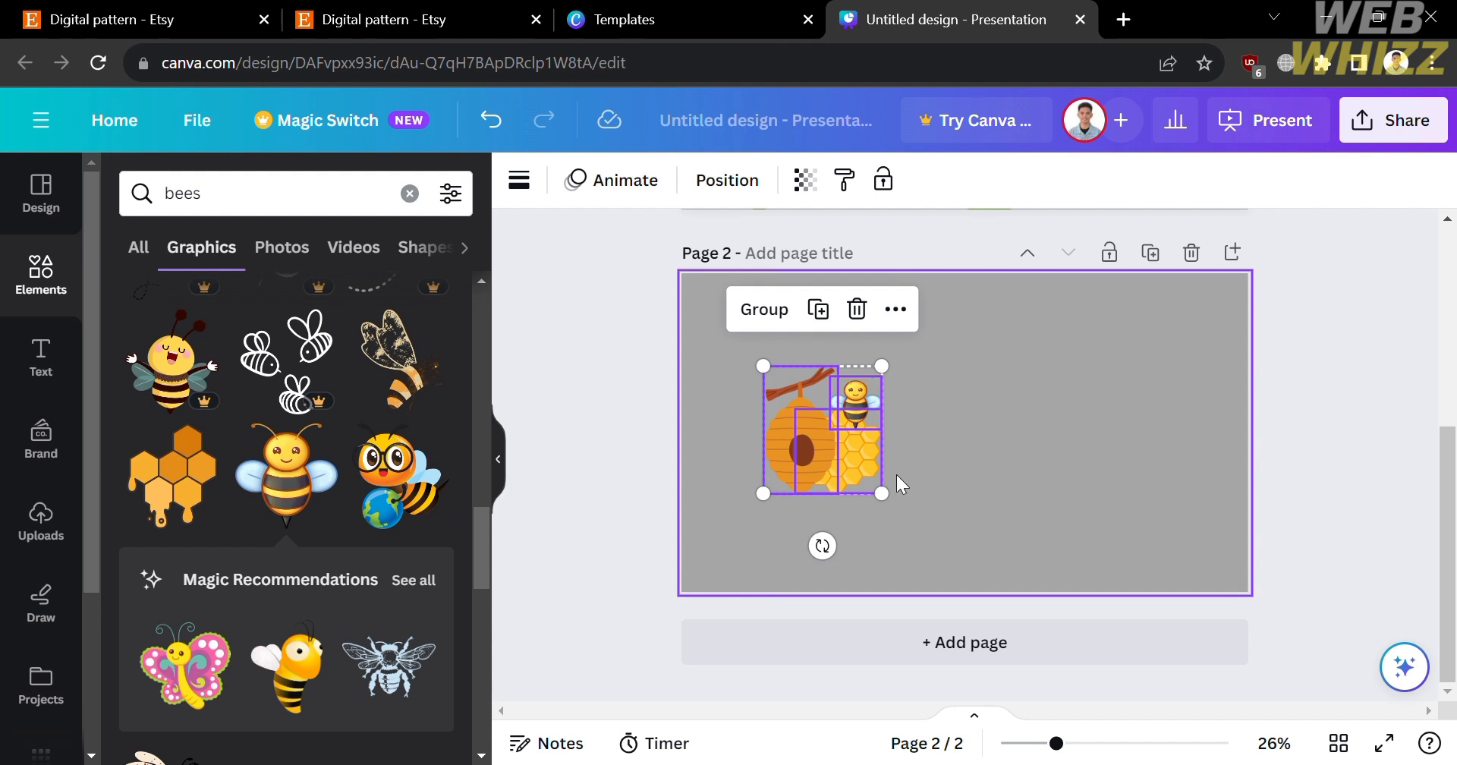
{"action": "key", "text": "ctrl+d"}
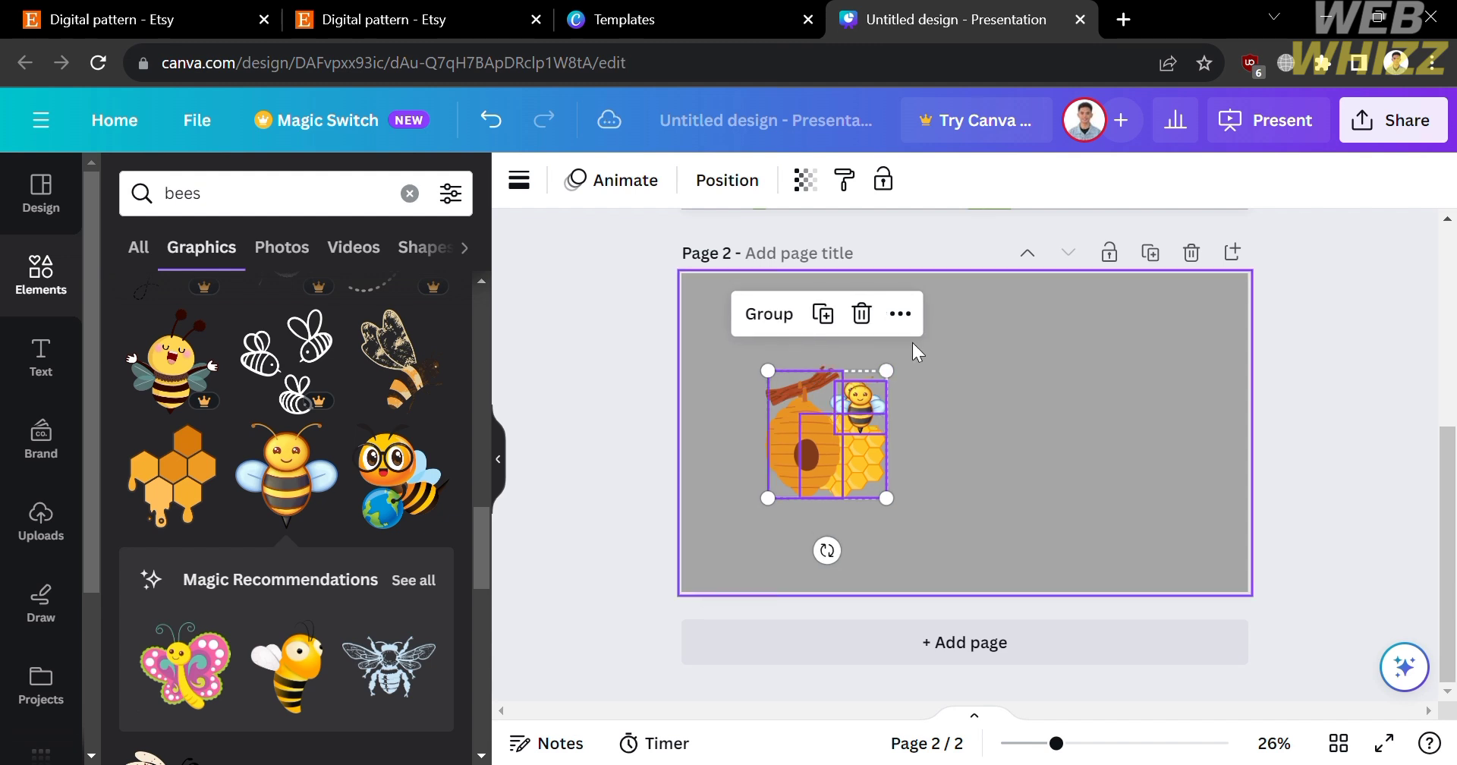
{"action": "left_click_drag", "start_coordinate": [842, 475], "coordinate": [945, 380]}
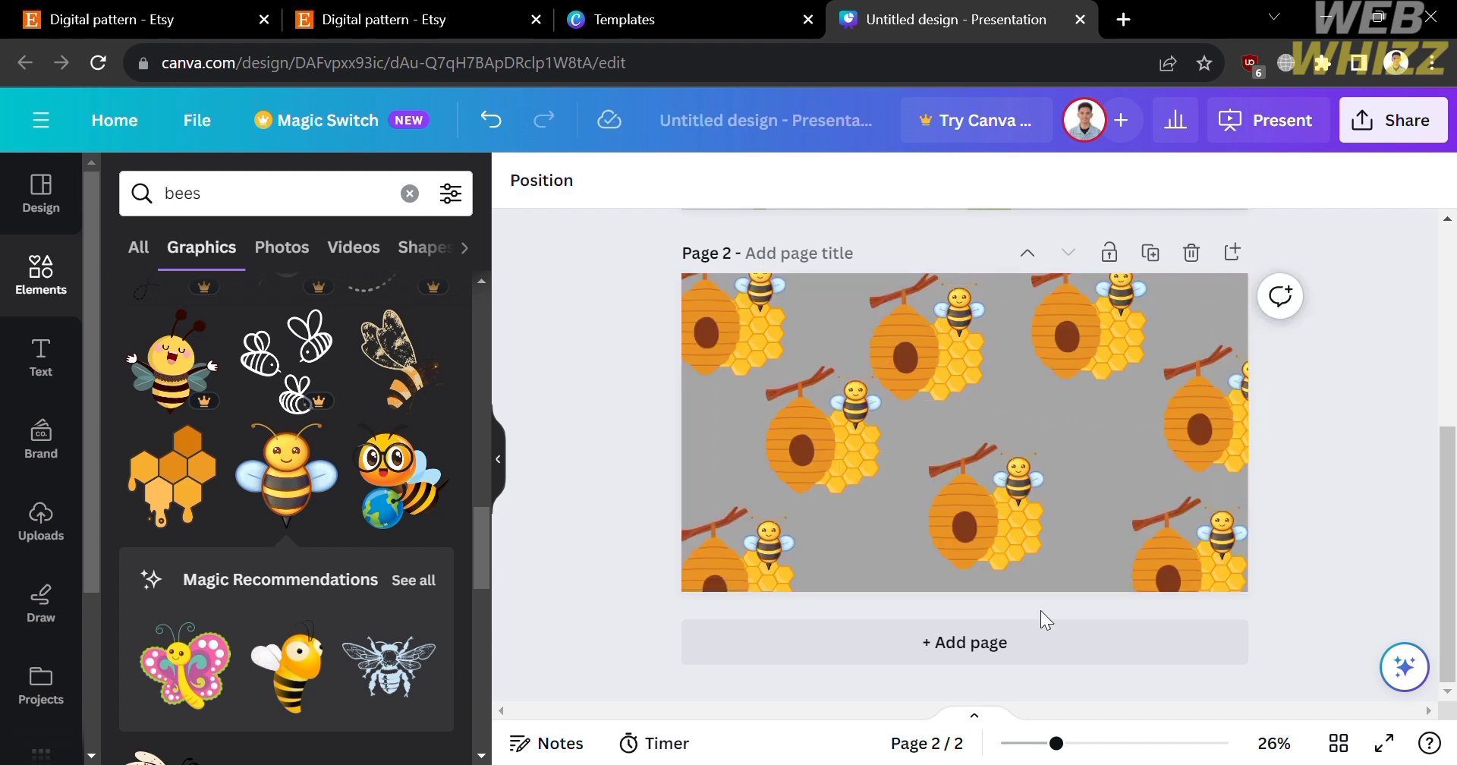
Download the design as PDF Standard and close the completed download message
{"action": "left_click", "coordinate": [1446, 126]}
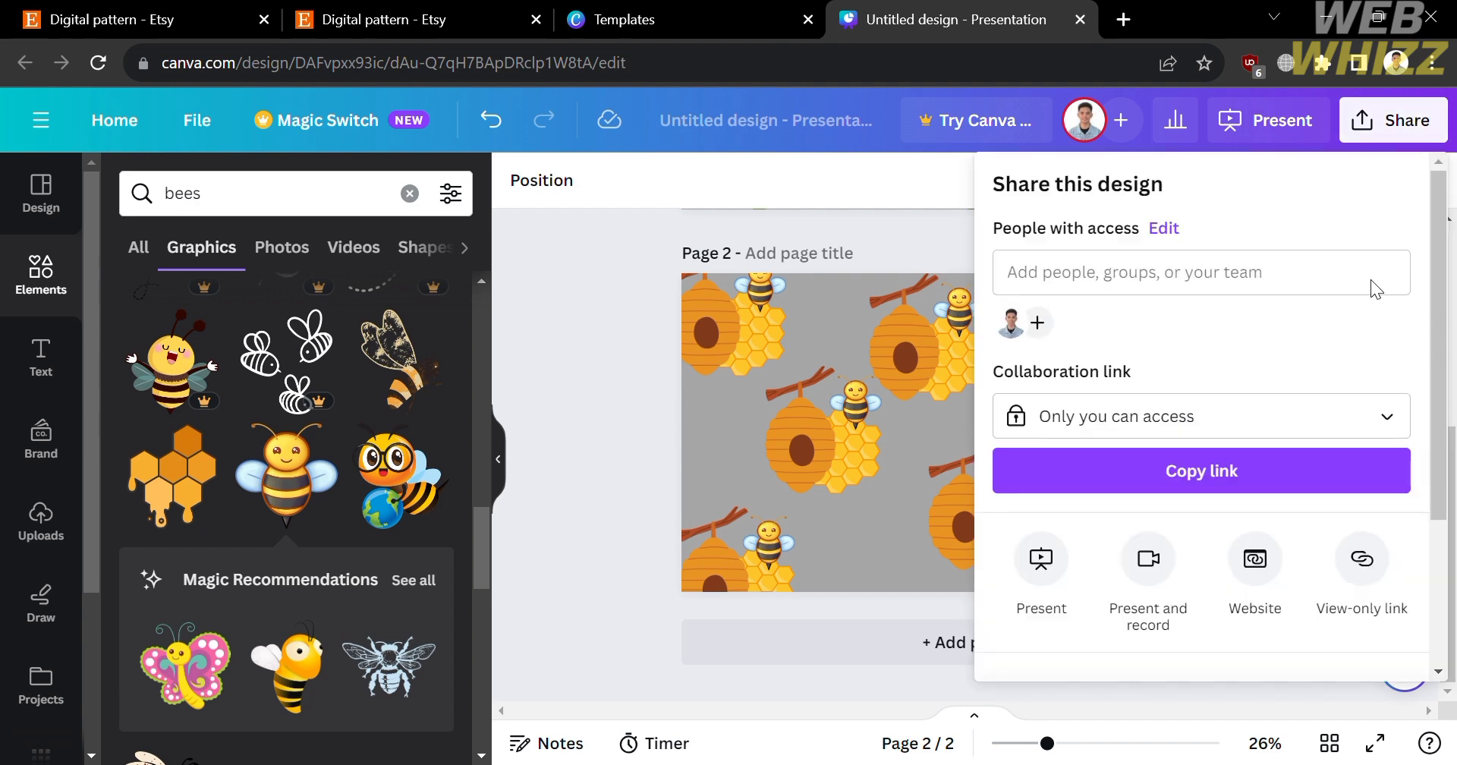
{"action": "scroll", "coordinate": [1188, 592], "scroll_direction": "down", "scroll_amount": 3}
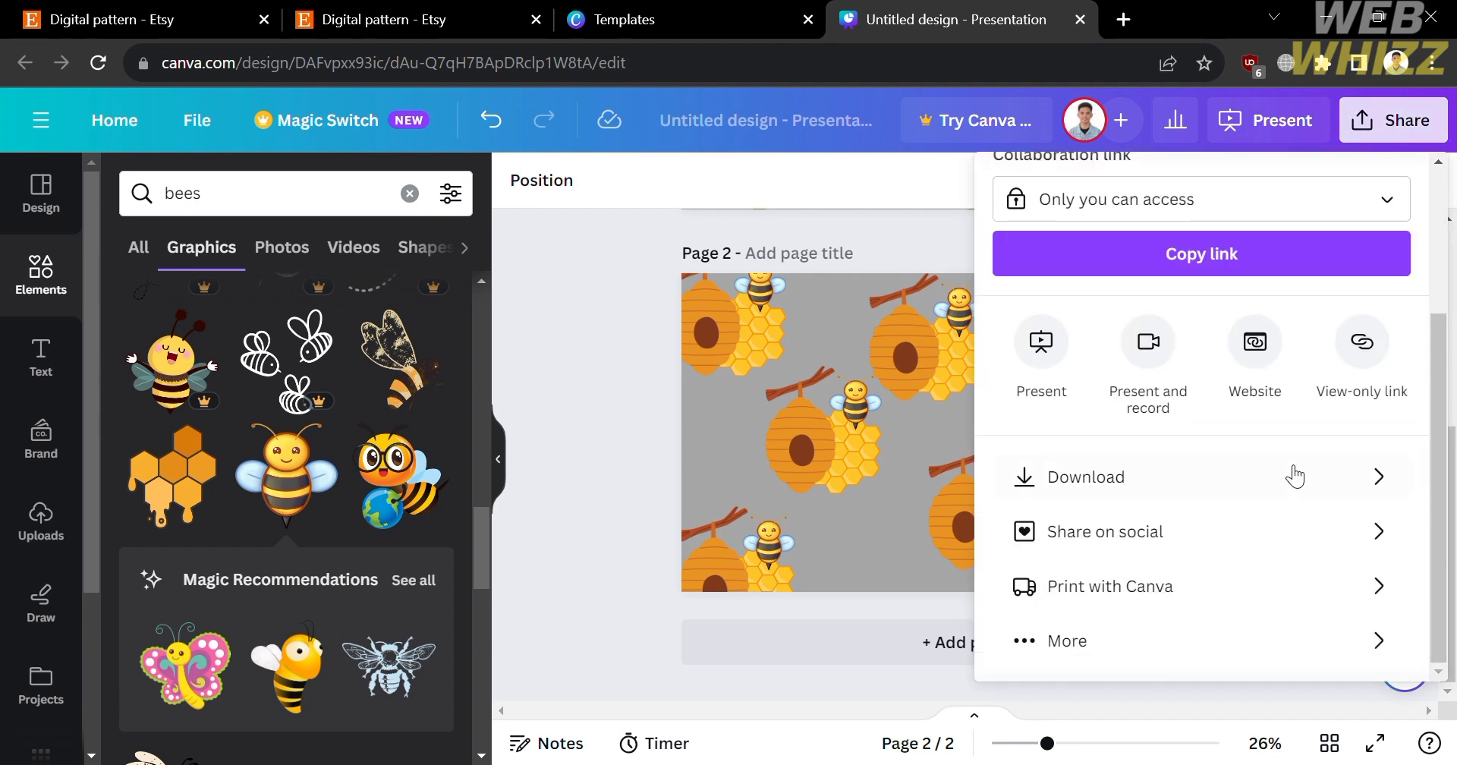
{"action": "left_click", "coordinate": [1339, 480]}
{"action": "left_click", "coordinate": [1157, 540]}
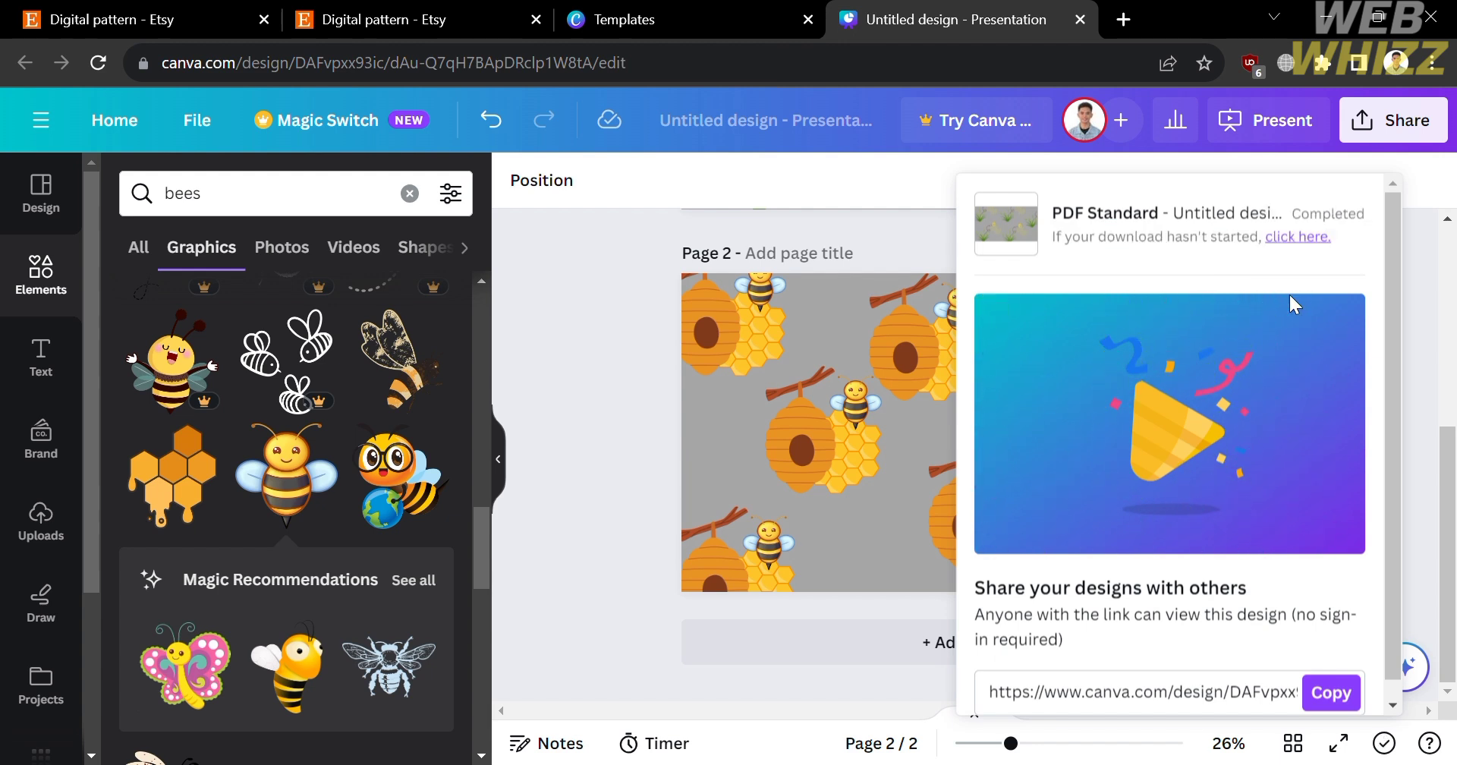
{"action": "left_click", "coordinate": [1433, 229]}
Switch to the Etsy search results for digital patterns
{"action": "key", "text": "ctrl+2"}
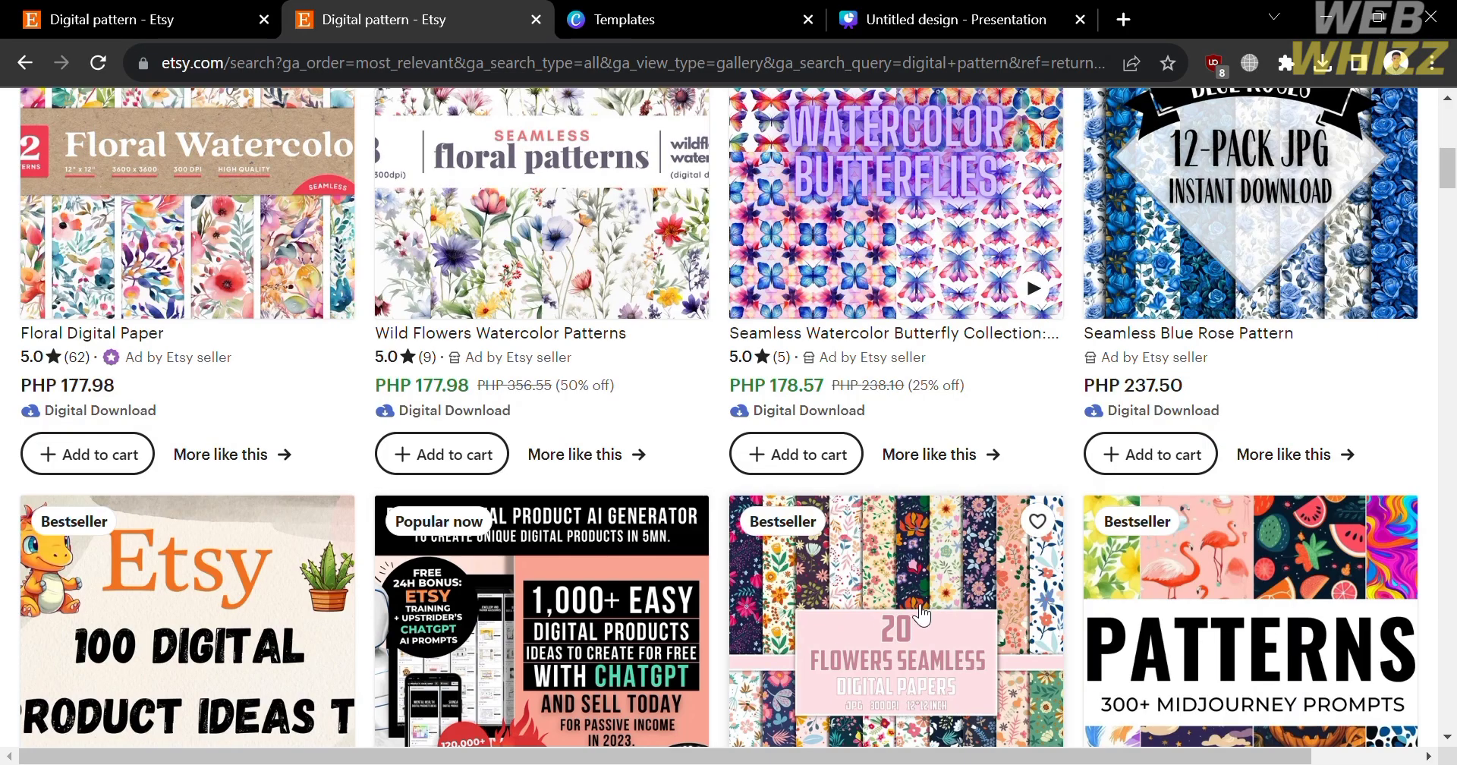
Open the 300+ Patterns Midjourney Prompts listing from the search results and look through its preview images
{"action": "scroll", "coordinate": [920, 614], "scroll_direction": "down", "scroll_amount": 4}
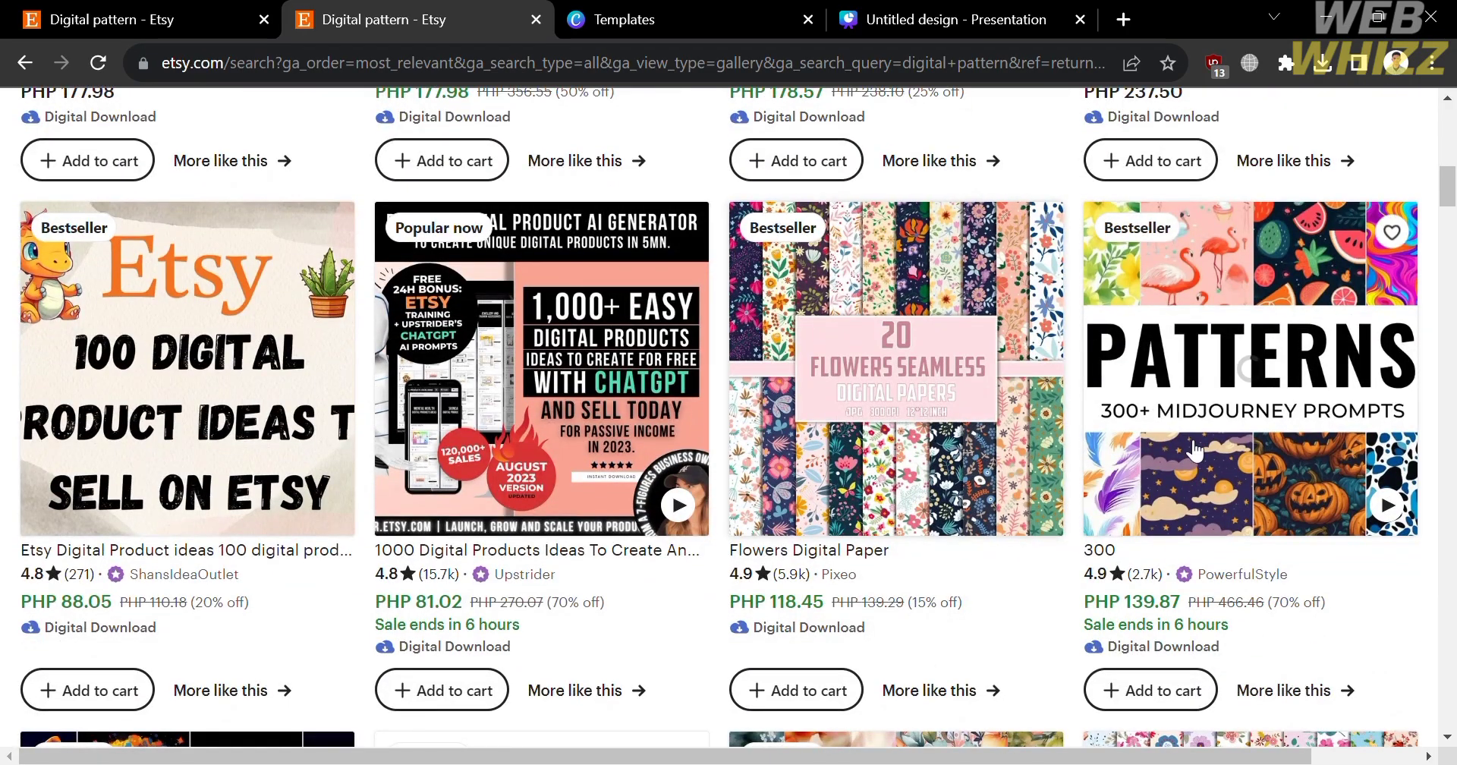
{"action": "left_click", "coordinate": [1247, 441]}
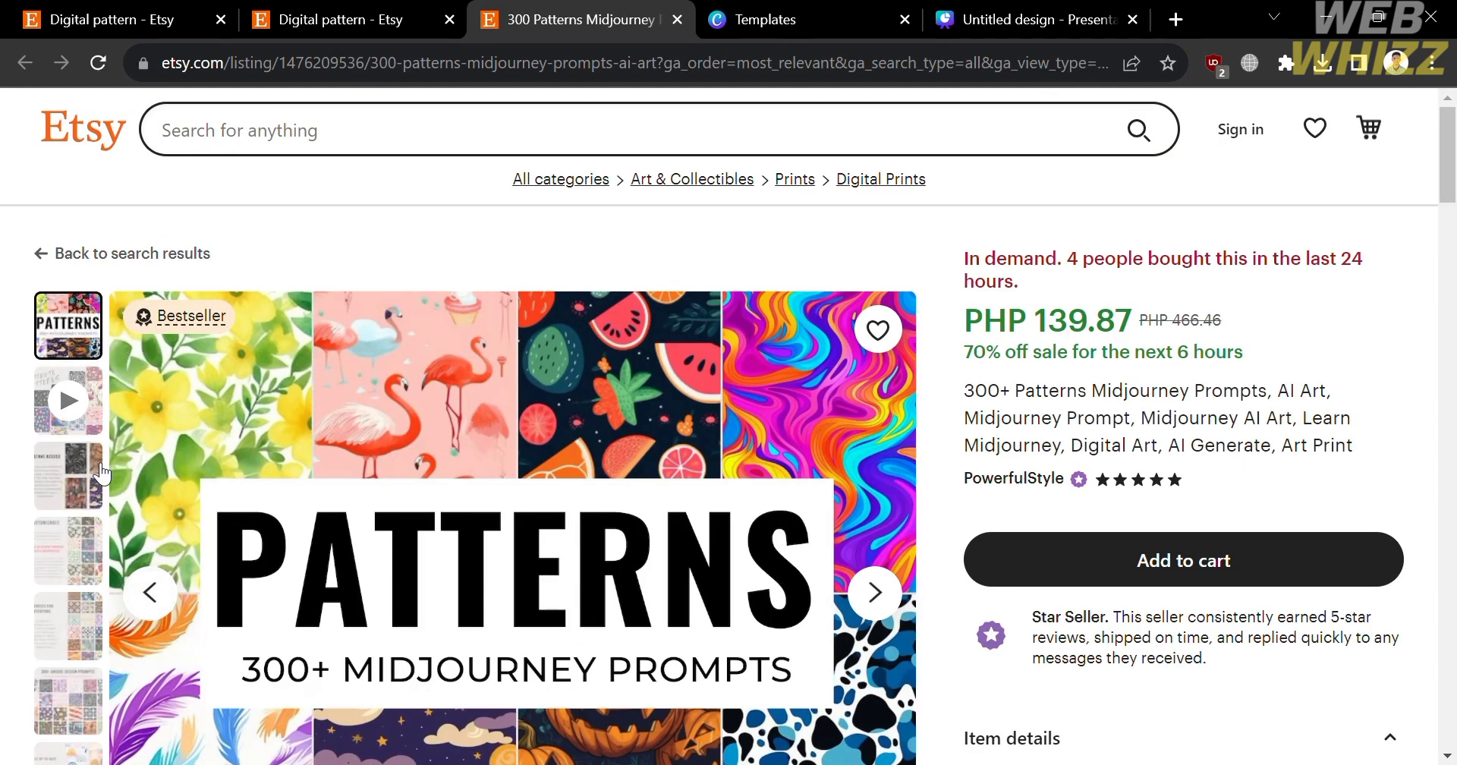
{"action": "left_click", "coordinate": [101, 468]}
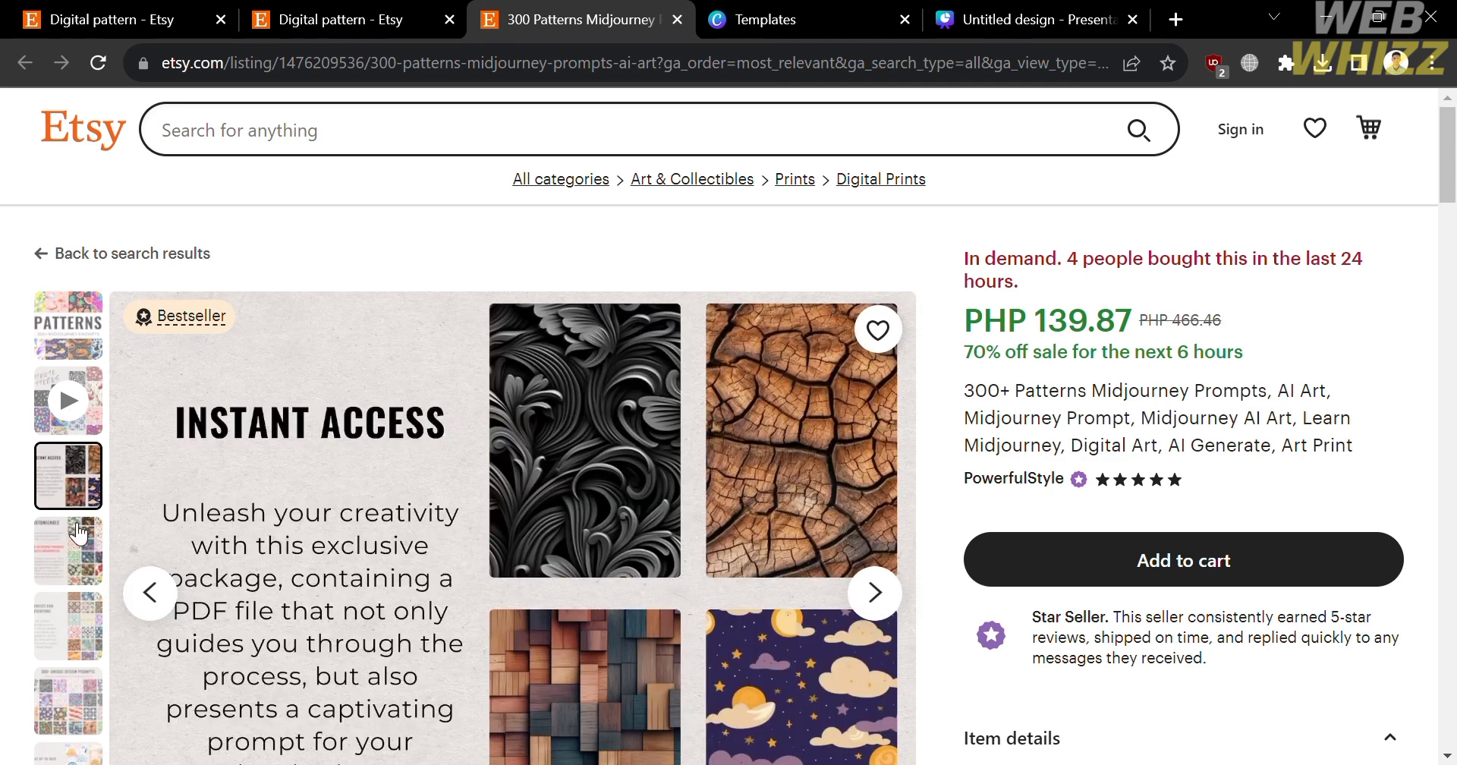
{"action": "left_click", "coordinate": [79, 536]}
{"action": "scroll", "coordinate": [78, 535], "scroll_direction": "down", "scroll_amount": 3}
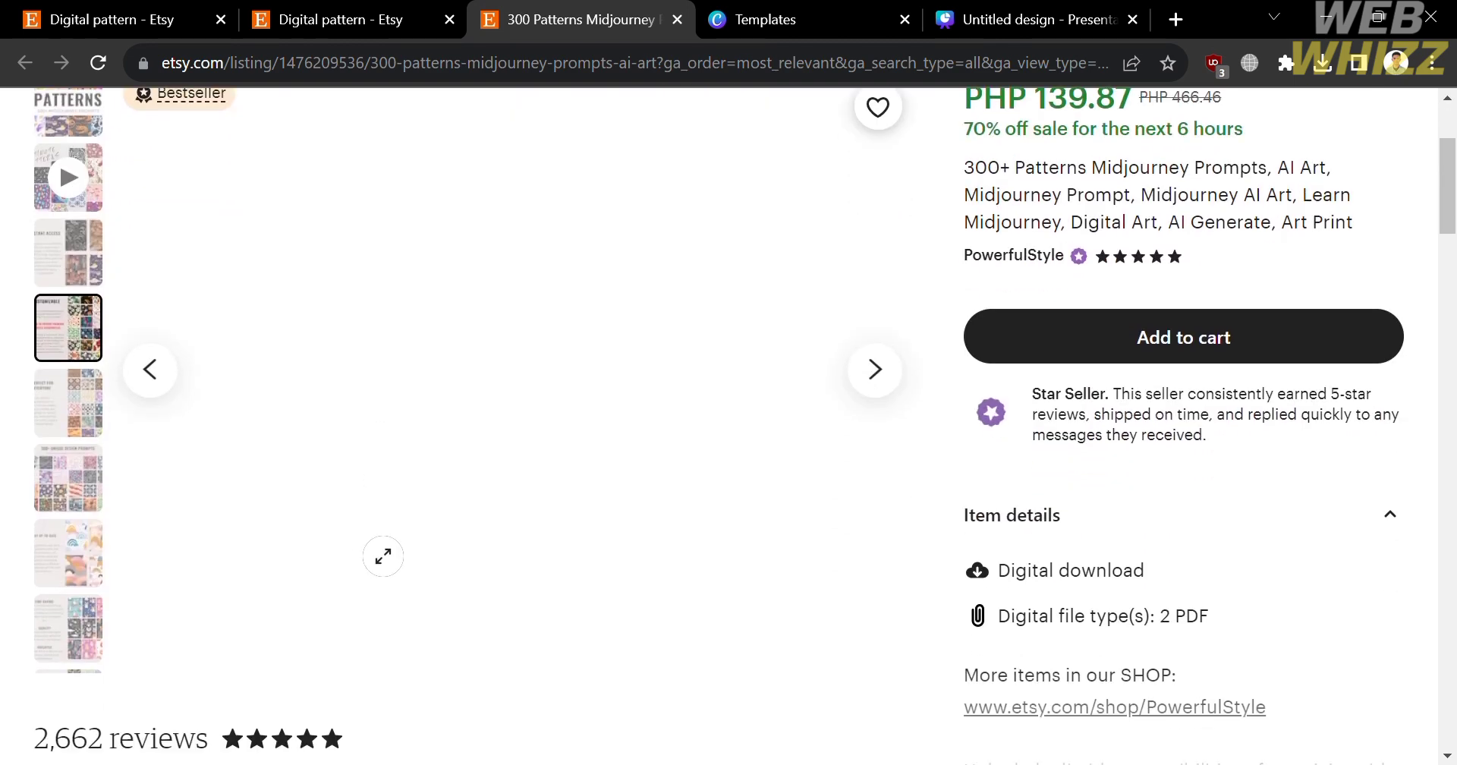
{"action": "left_click", "coordinate": [49, 410]}
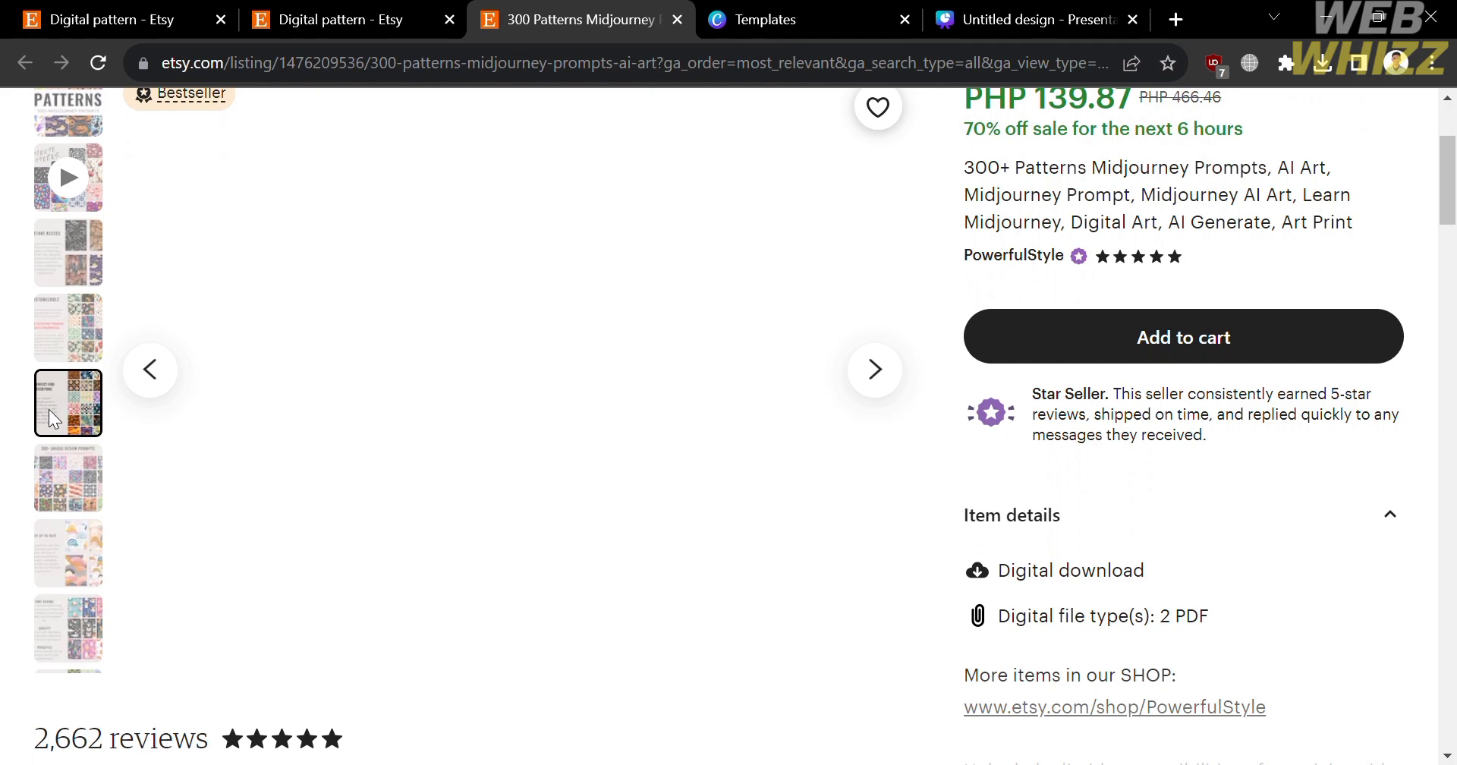
{"action": "scroll", "coordinate": [58, 157], "scroll_direction": "down", "scroll_amount": 1}
{"action": "scroll", "coordinate": [58, 158], "scroll_direction": "up", "scroll_amount": 3}
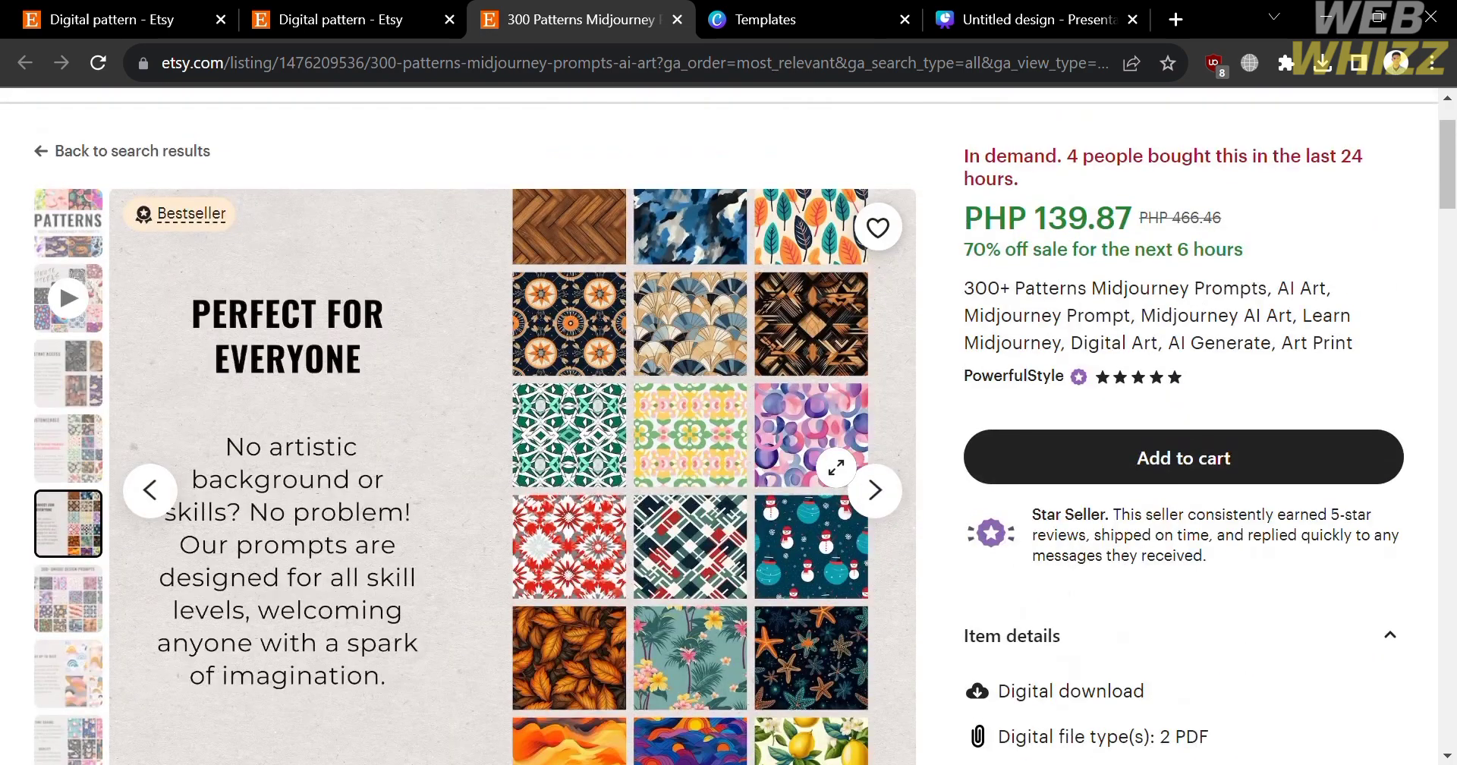
Examine the listing's item details, delivery section and reviews, and return to the digital pattern search results
{"action": "scroll", "coordinate": [1249, 417], "scroll_direction": "down", "scroll_amount": 5}
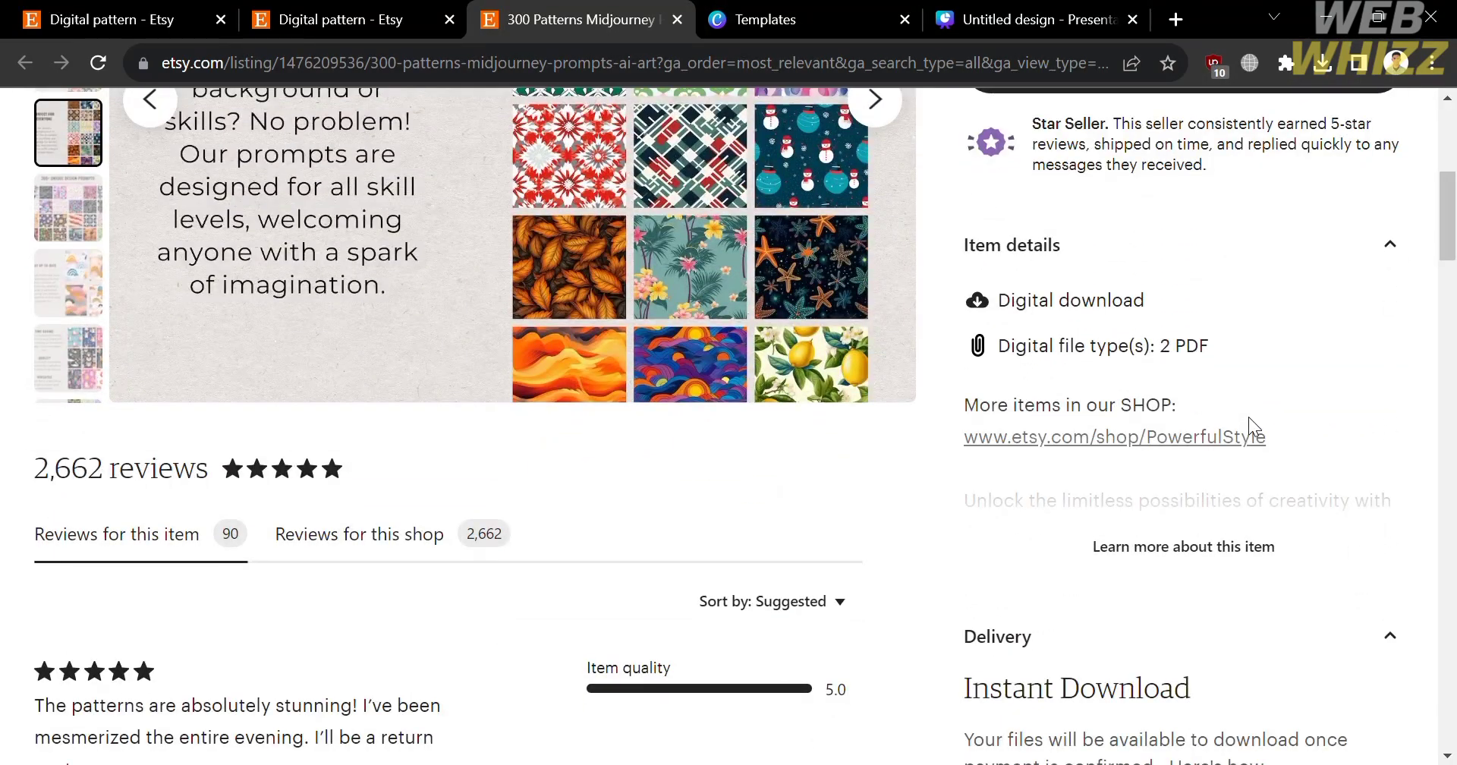
{"action": "scroll", "coordinate": [1250, 417], "scroll_direction": "down", "scroll_amount": 3}
{"action": "scroll", "coordinate": [1250, 416], "scroll_direction": "up", "scroll_amount": 7}
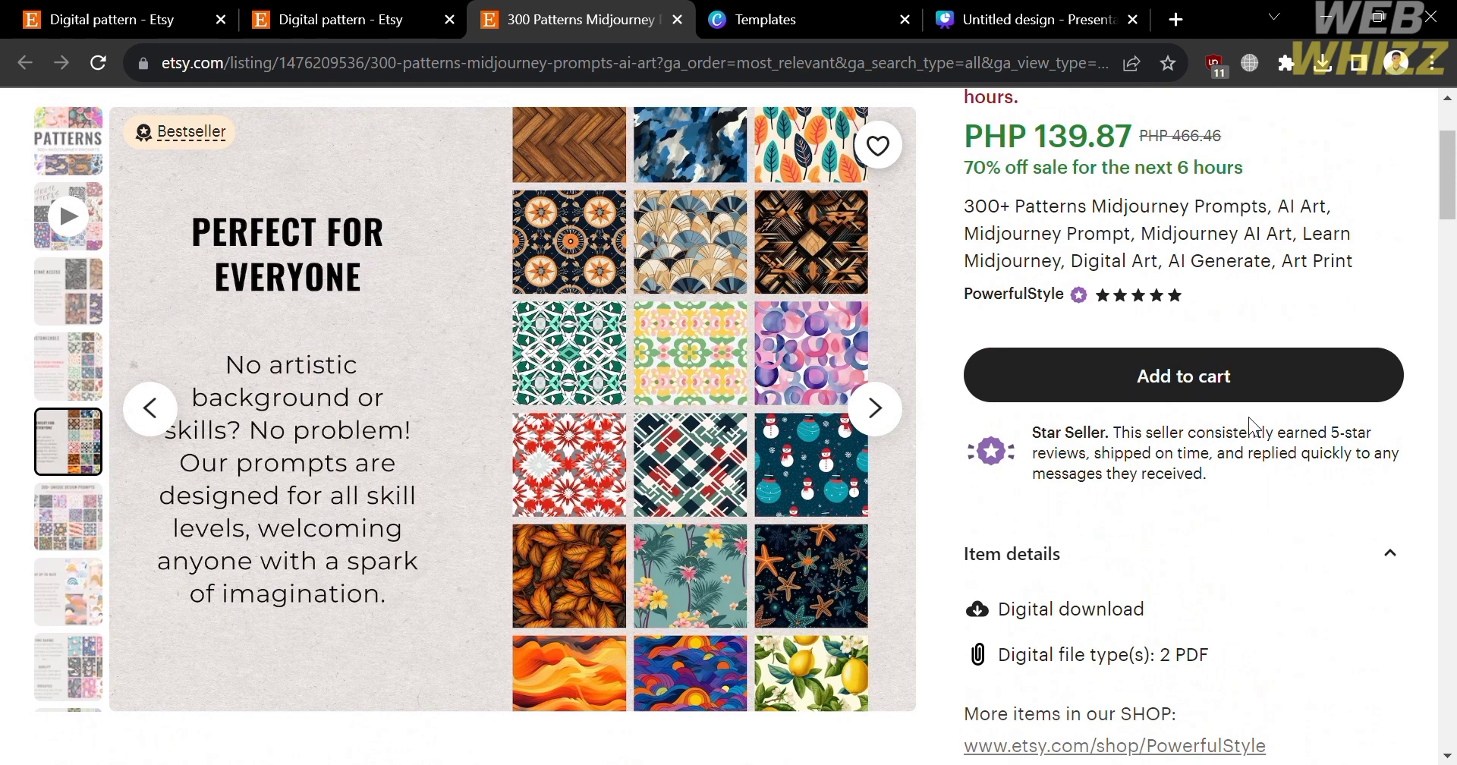
{"action": "left_click", "coordinate": [67, 532]}
{"action": "left_click", "coordinate": [327, 9]}
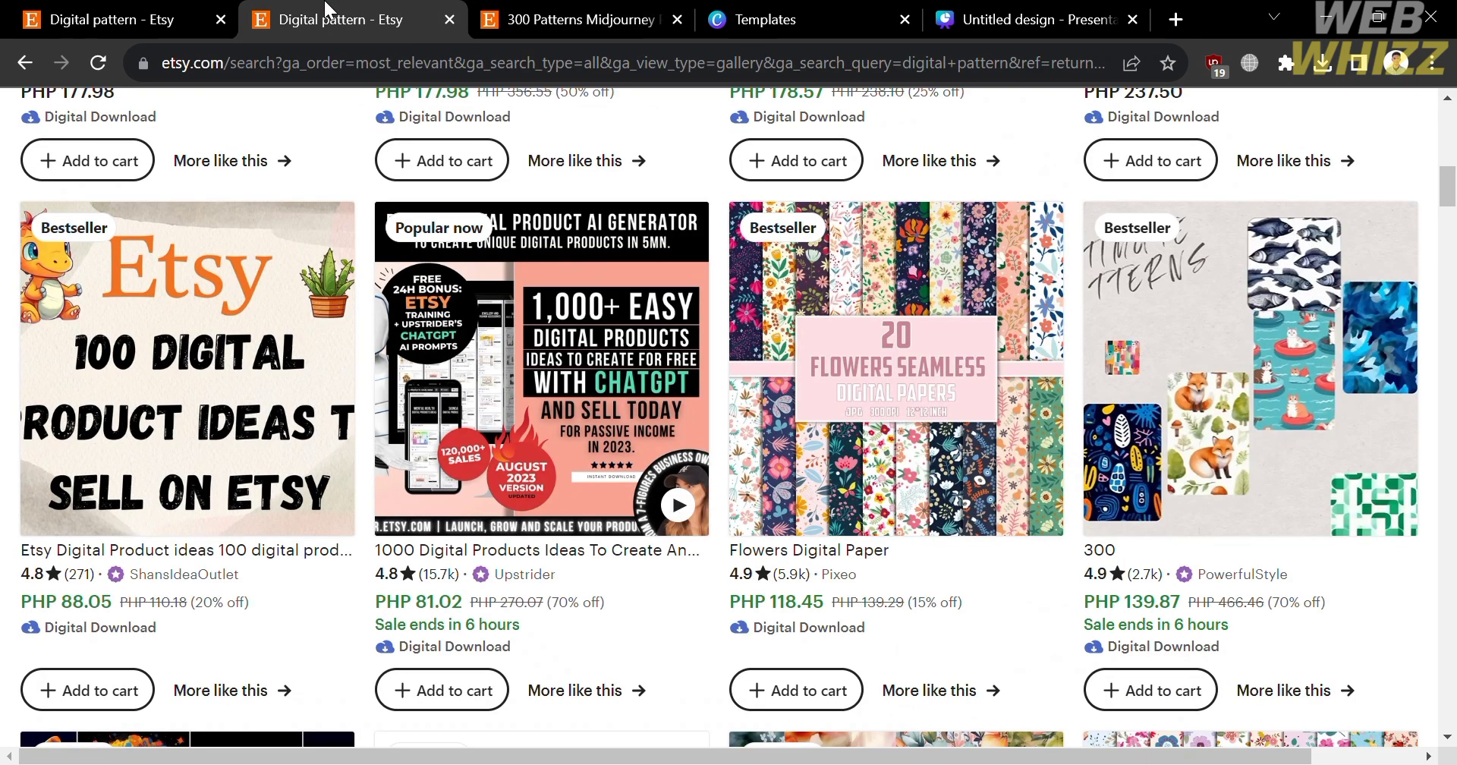